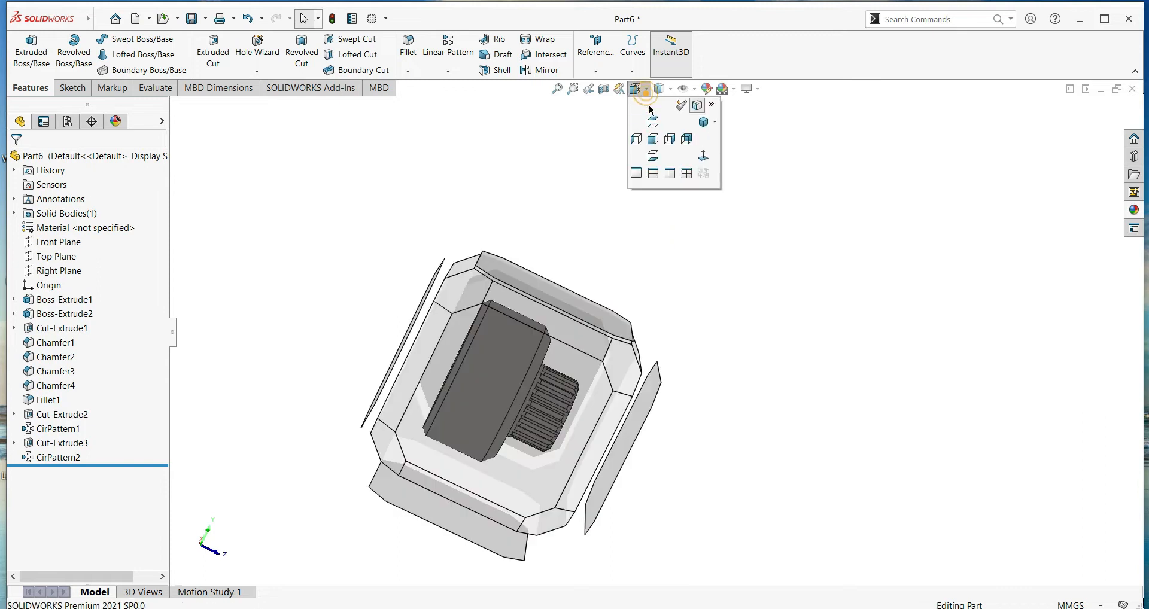
- Sketch a circle about 129 mm in diameter centred on the origin in the front-plane sketch
{"action": "left_click", "coordinate": [704, 123]}
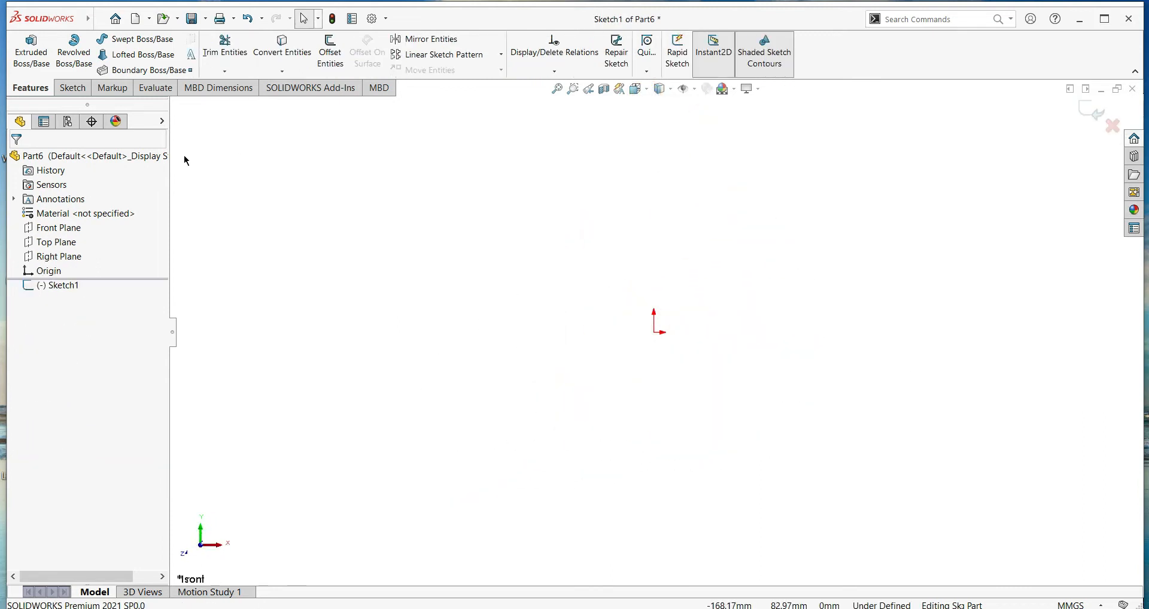
{"action": "left_click", "coordinate": [143, 39]}
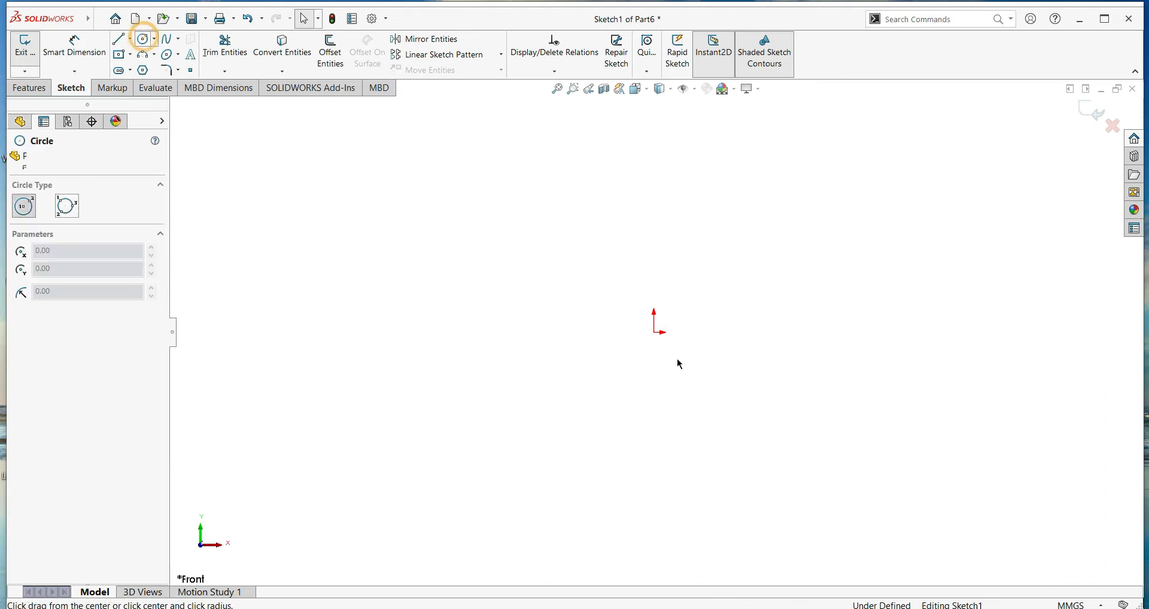
{"action": "left_click", "coordinate": [654, 332]}
{"action": "left_click", "coordinate": [737, 462]}
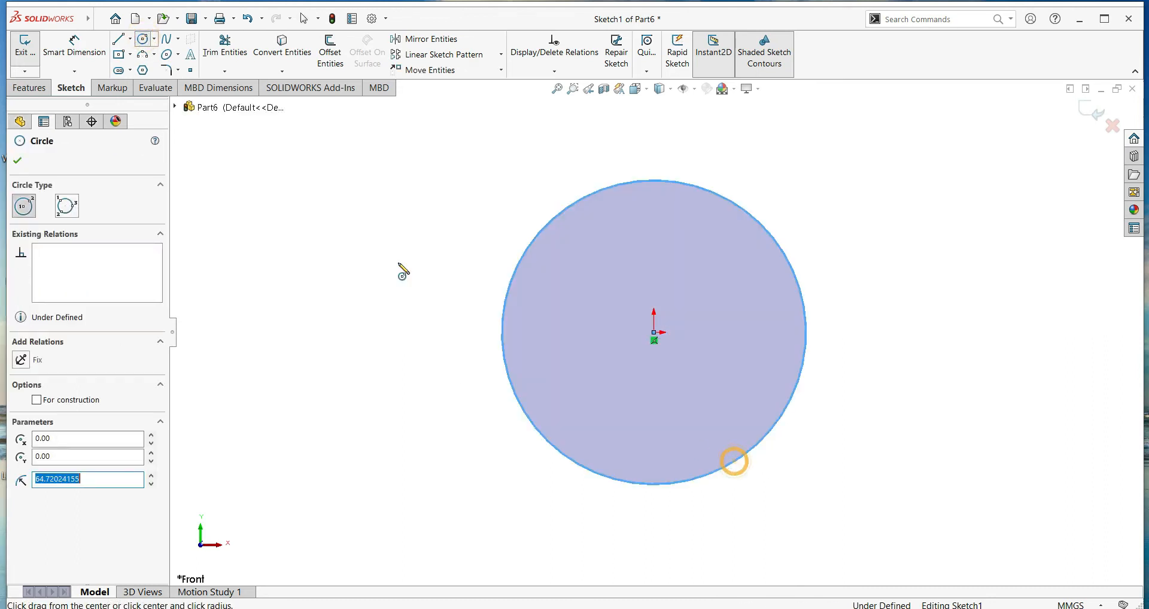
{"action": "left_click", "coordinate": [17, 163]}
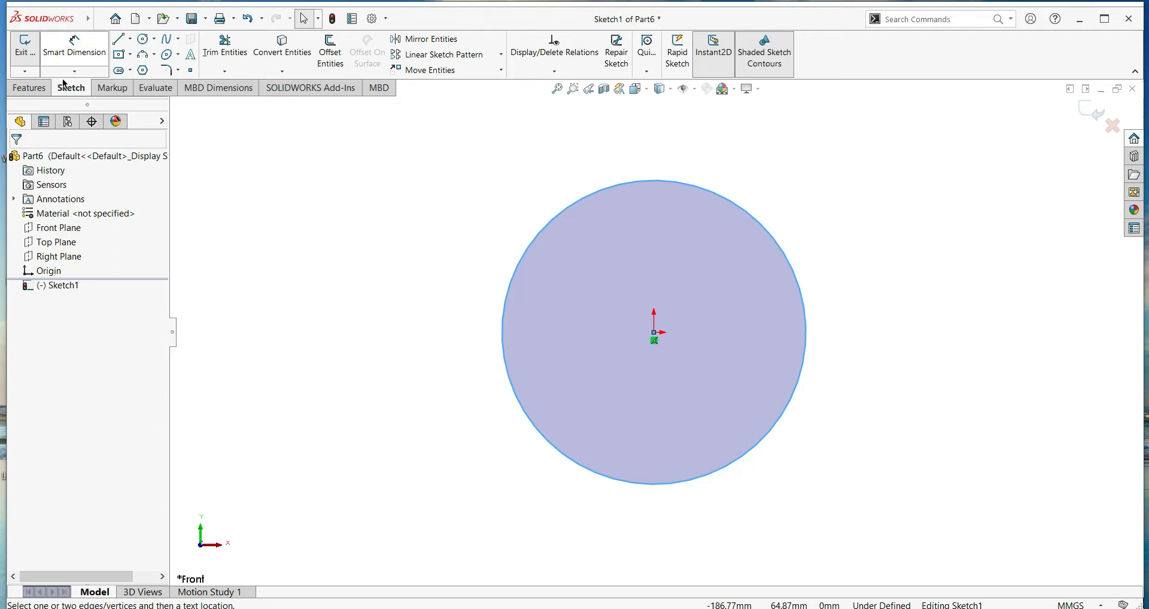
- Dimension the circle's diameter as 75 mm
{"action": "left_click", "coordinate": [75, 45]}
{"action": "left_click", "coordinate": [504, 377]}
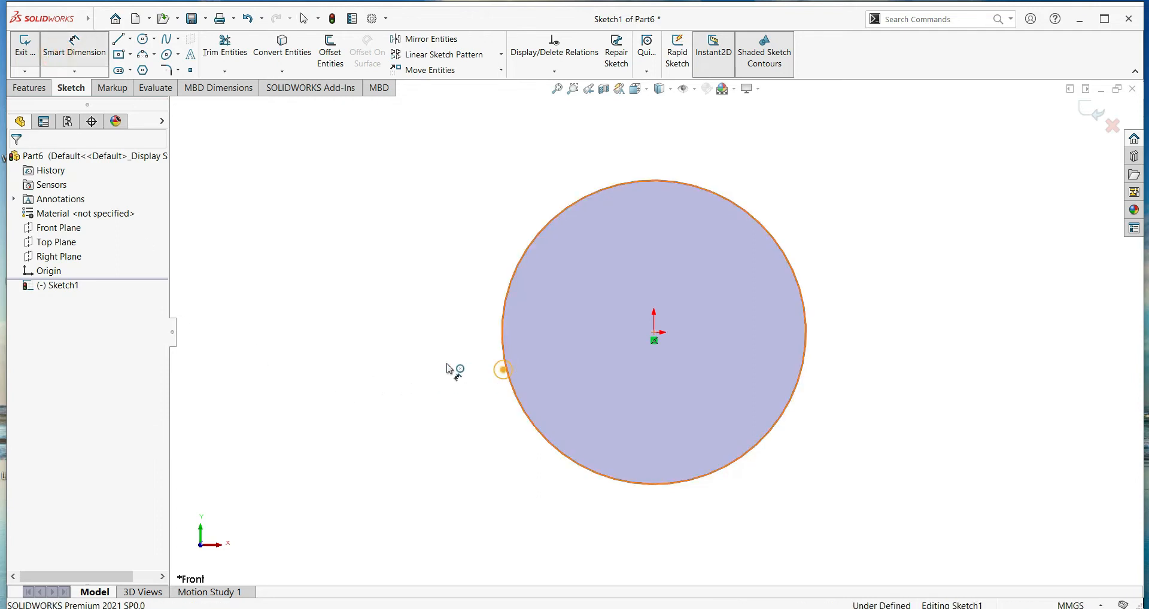
{"action": "left_click", "coordinate": [445, 368]}
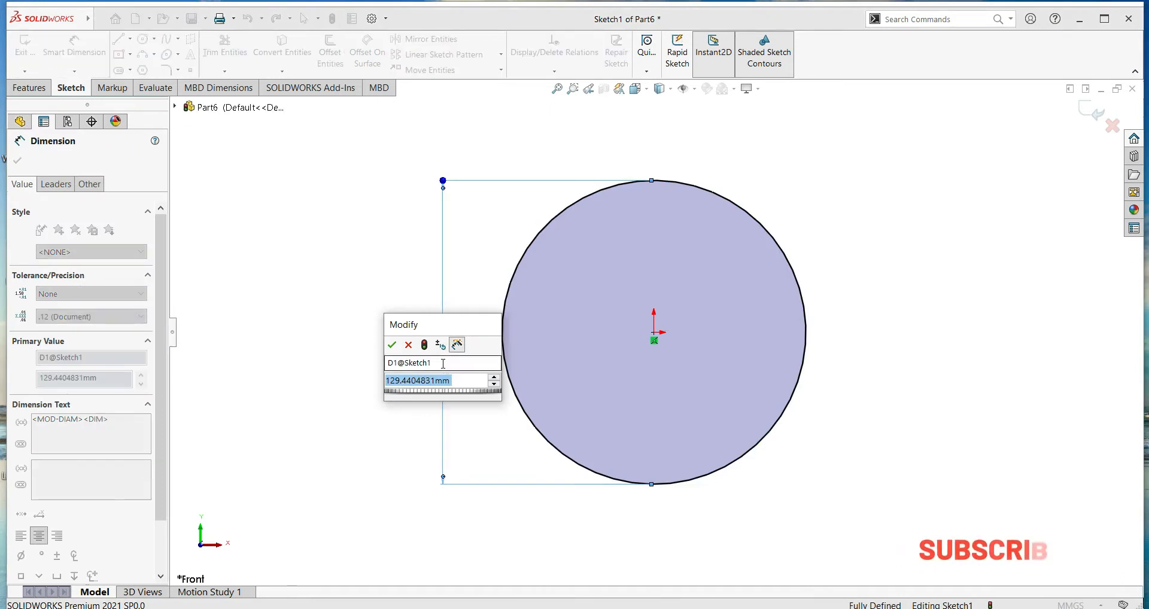
{"action": "type", "text": "75"}
{"action": "key", "text": "Return"}
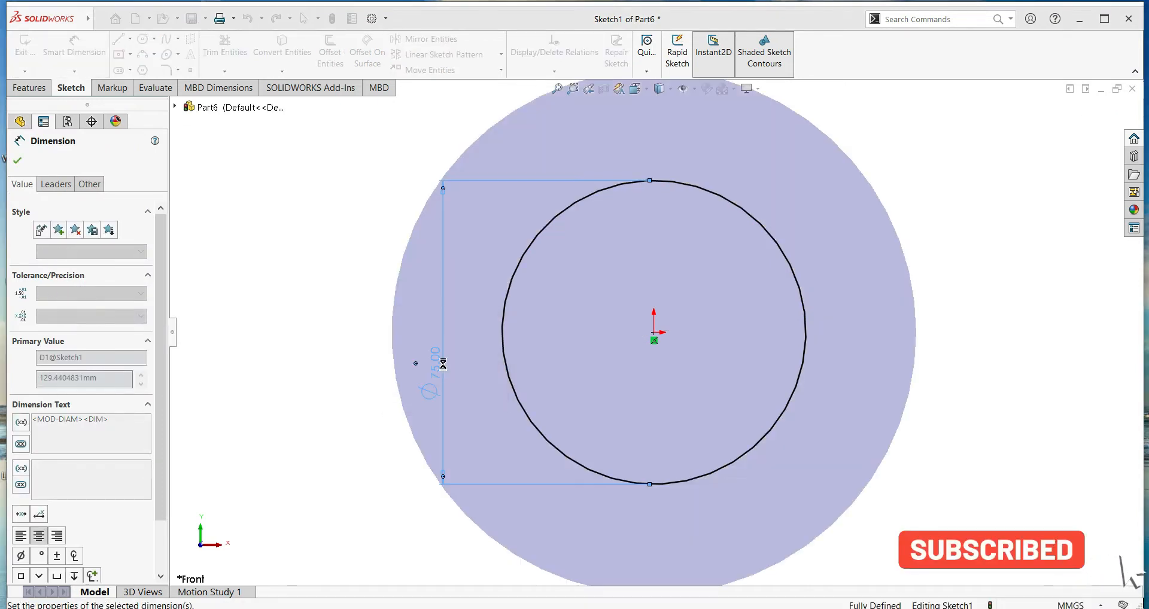
{"action": "left_click", "coordinate": [17, 160]}
- Extrude the 75 mm circle as a blind boss with a depth of 38.30 mm
{"action": "left_click", "coordinate": [30, 88]}
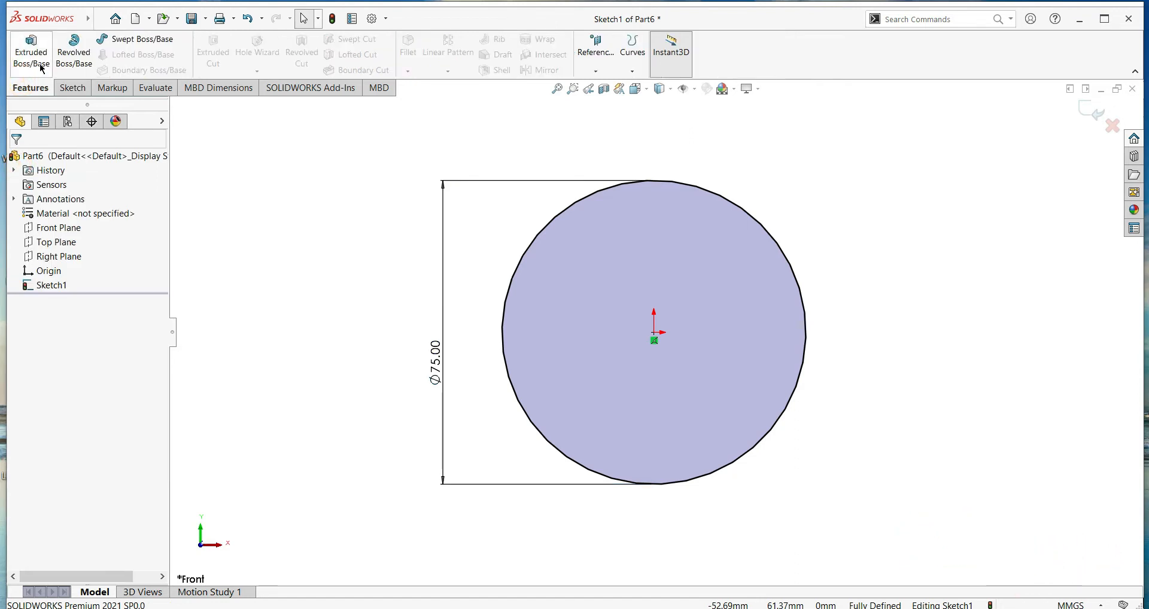
{"action": "left_click", "coordinate": [39, 62]}
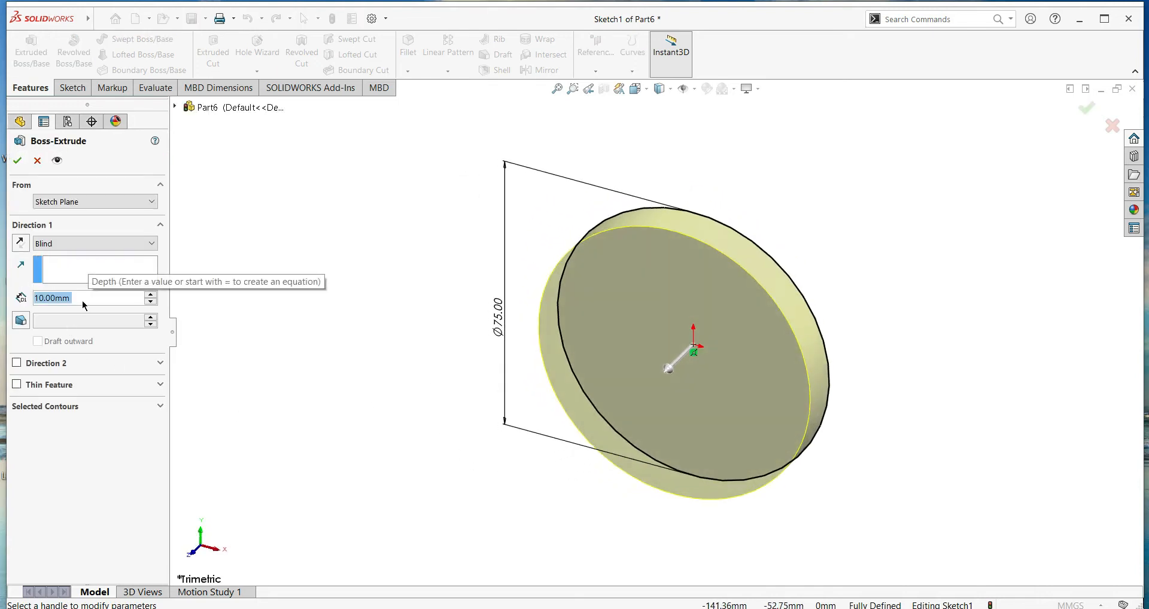
{"action": "type", "text": "38."}
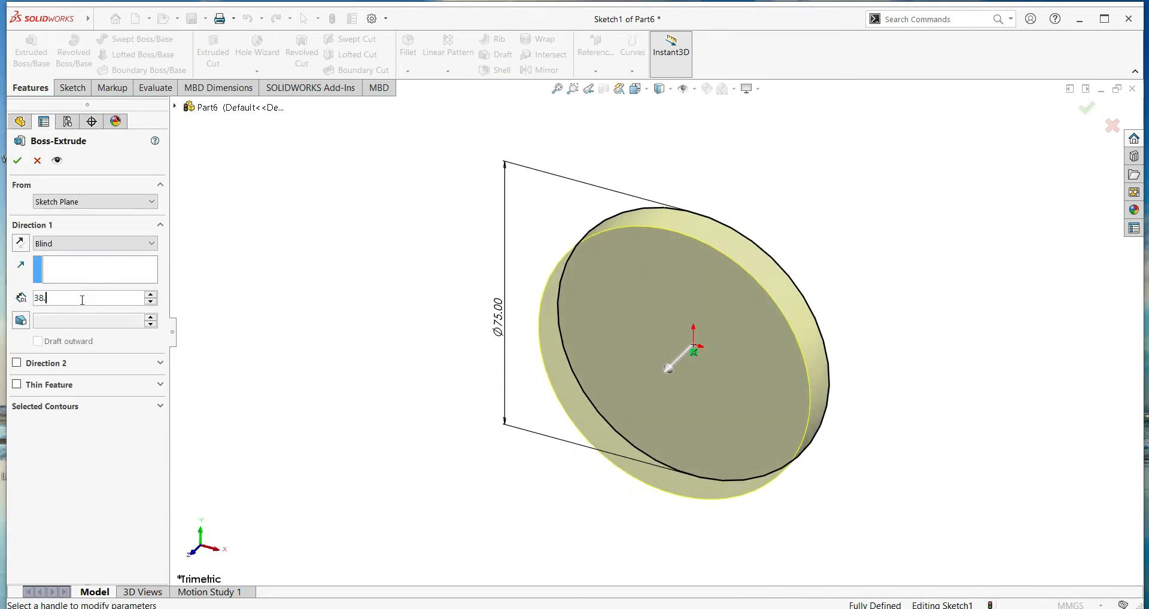
{"action": "type", "text": "30"}
{"action": "key", "text": "Return"}
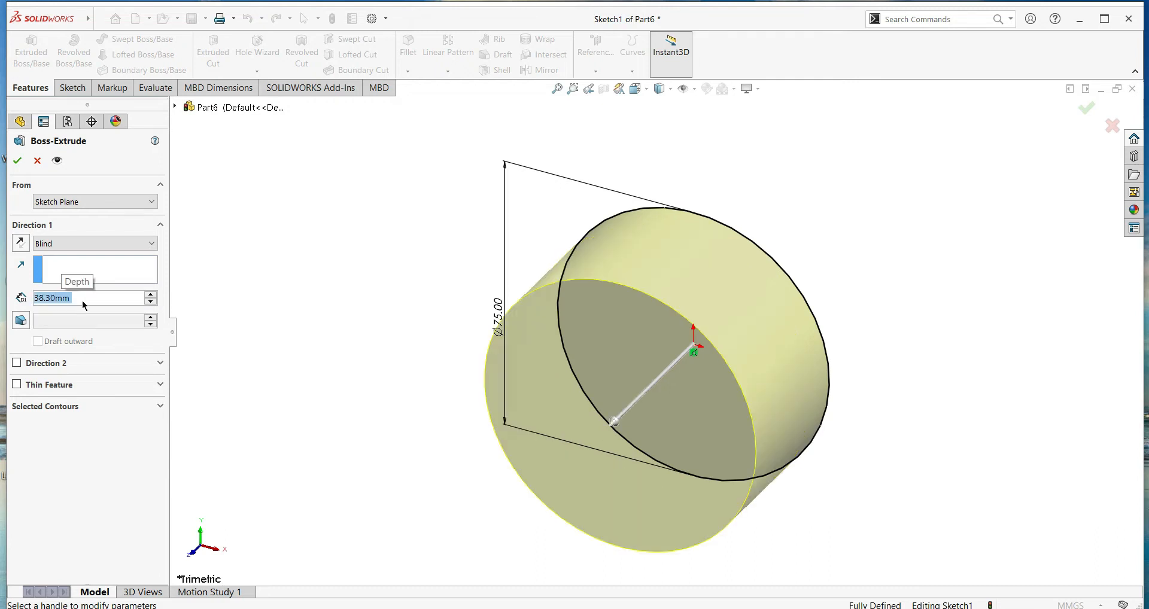
{"action": "left_click", "coordinate": [23, 161]}
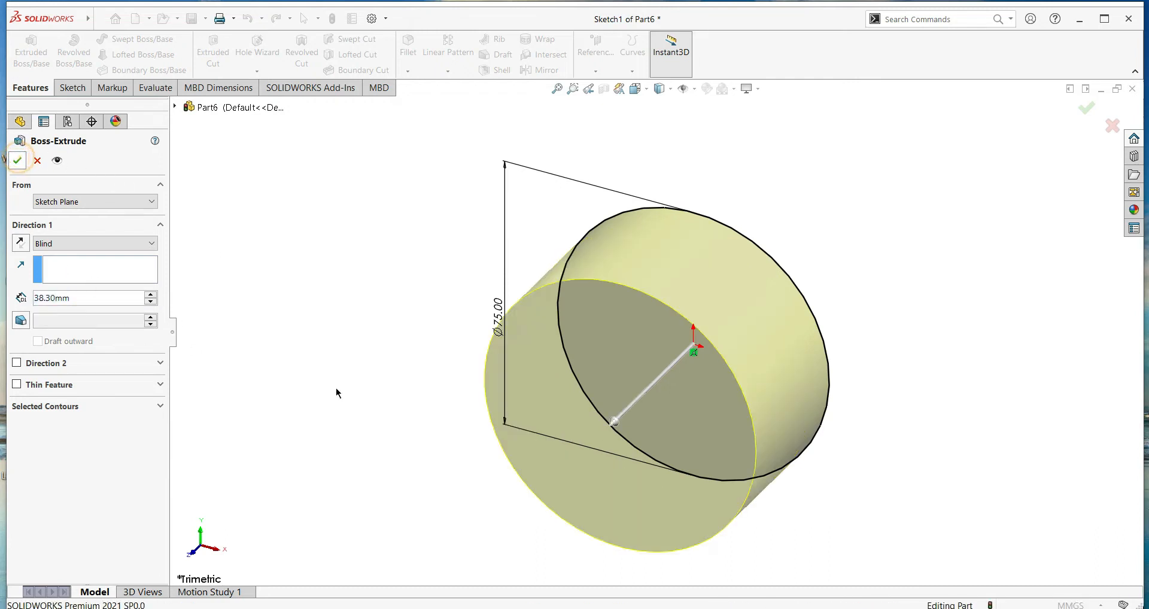
{"action": "left_click", "coordinate": [427, 441]}
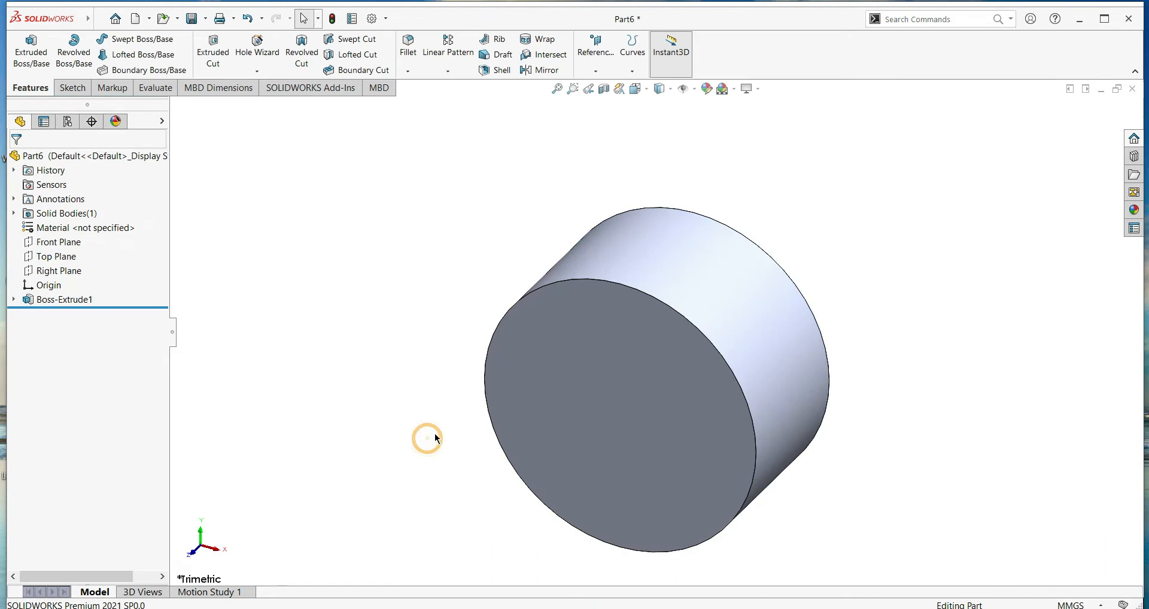
- Start a sketch on the cylinder's front face and draw an origin-centred circle about 23.4 mm in diameter
{"action": "middle_click_drag", "start_coordinate": [436, 438], "coordinate": [607, 417]}
{"action": "left_click", "coordinate": [669, 451]}
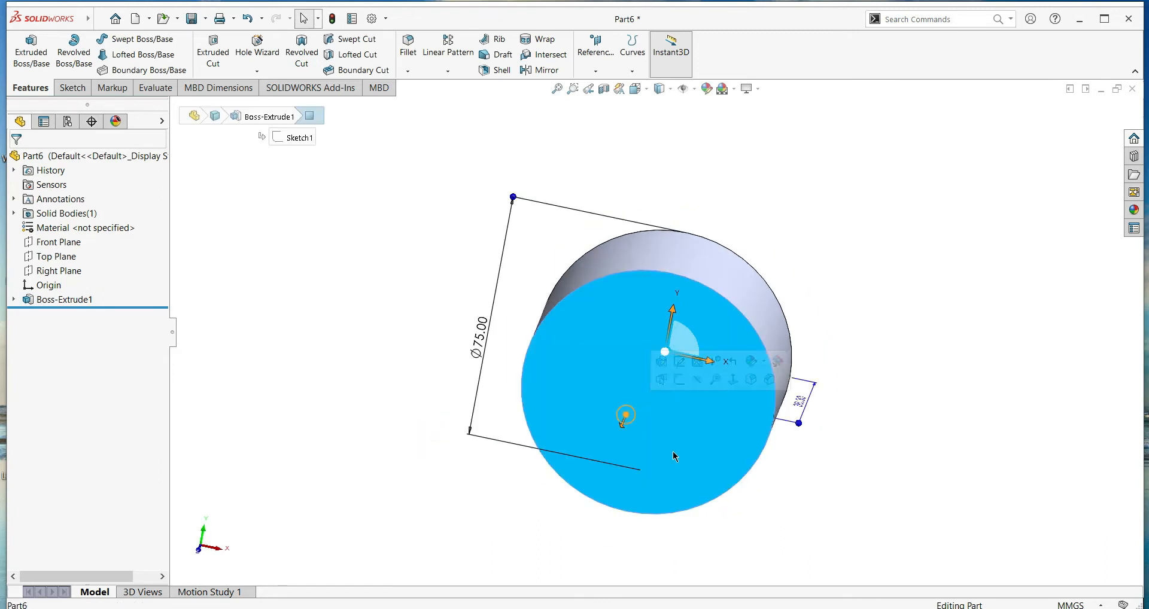
{"action": "left_click", "coordinate": [680, 381]}
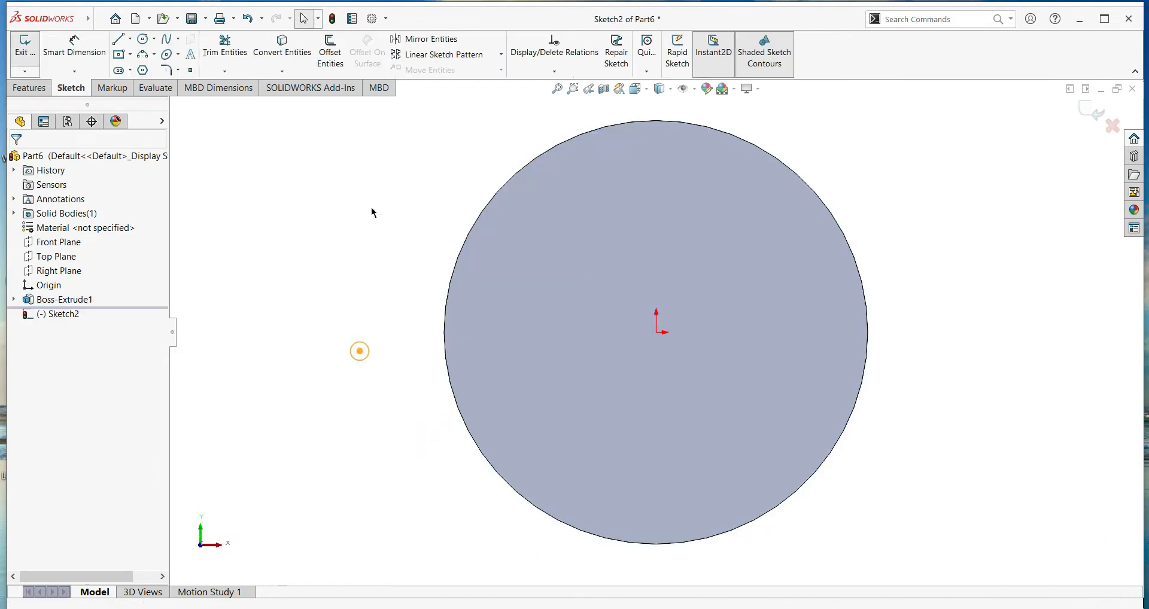
{"action": "left_click", "coordinate": [141, 39]}
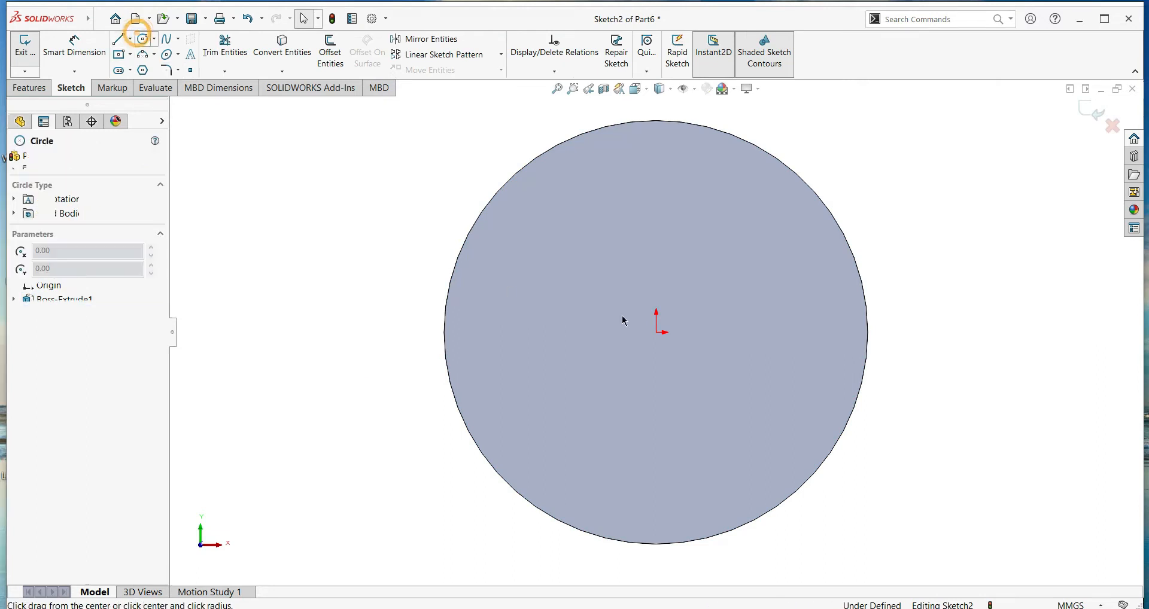
{"action": "left_click_drag", "start_coordinate": [656, 332], "coordinate": [690, 397]}
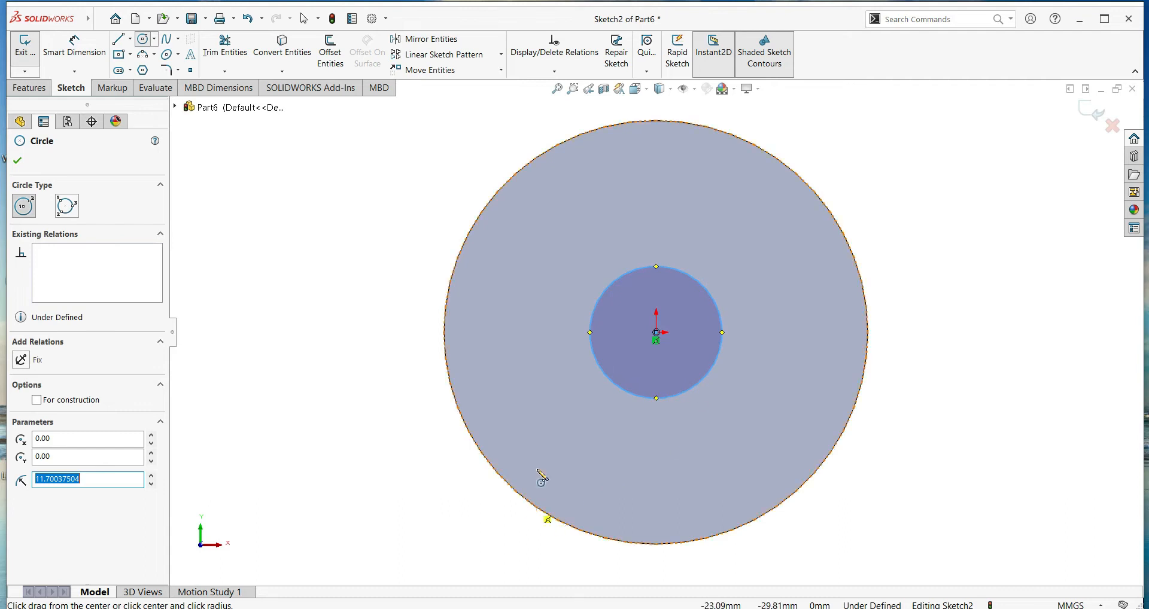
- Dimension the diameter of the circle on the front face as 39.30 mm
{"action": "left_click", "coordinate": [96, 60]}
{"action": "left_click", "coordinate": [638, 397]}
{"action": "left_click", "coordinate": [488, 435]}
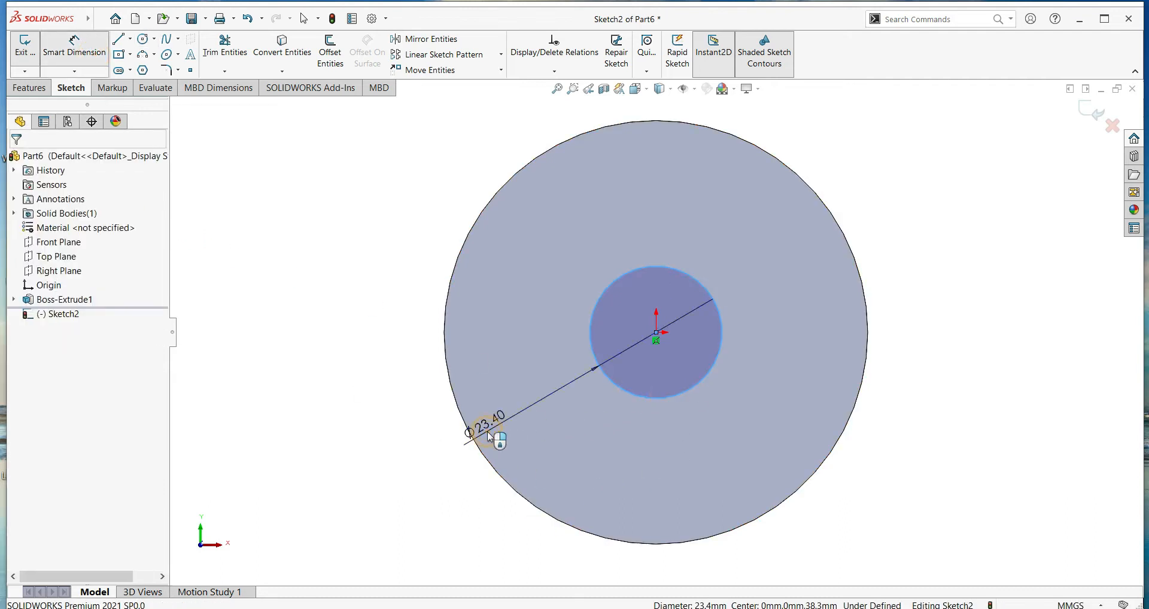
{"action": "type", "text": "39.30"}
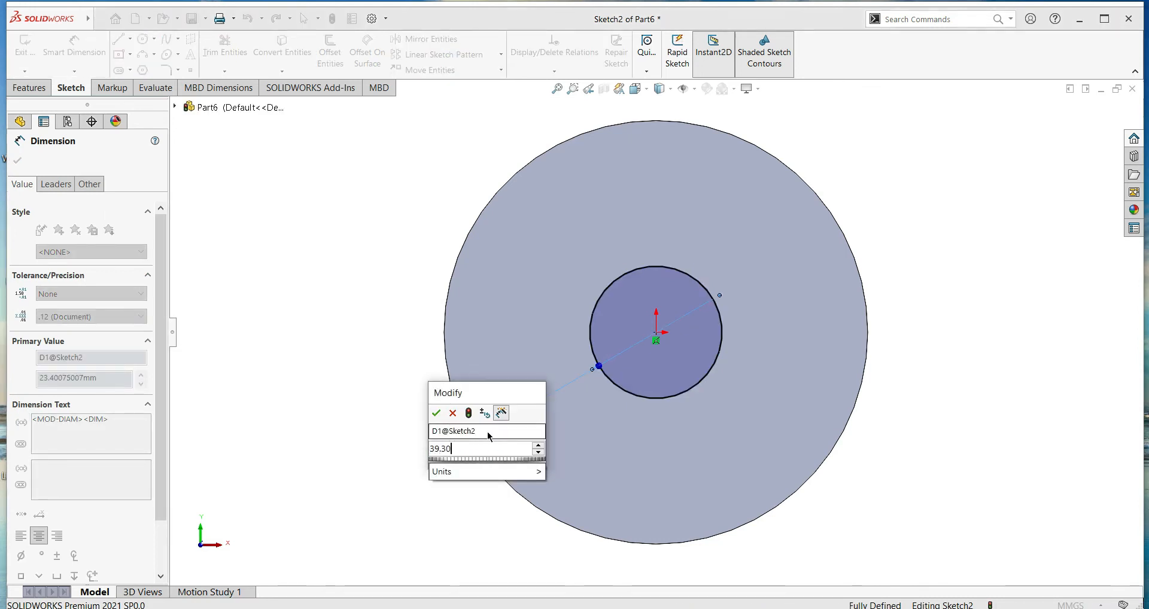
{"action": "key", "text": "Return"}
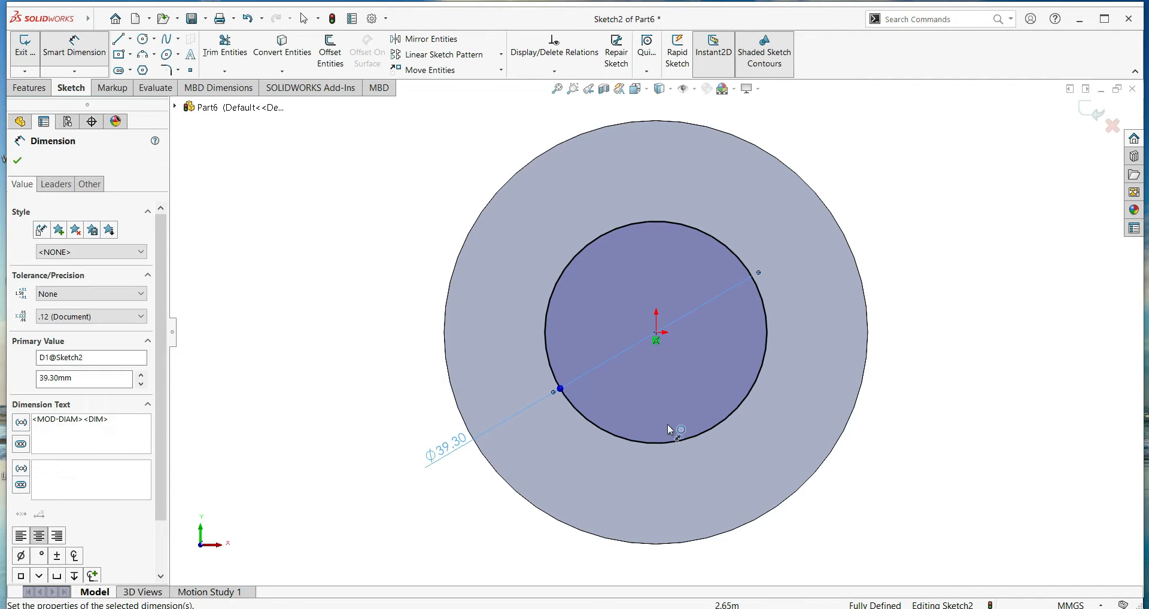
{"action": "left_click", "coordinate": [17, 160]}
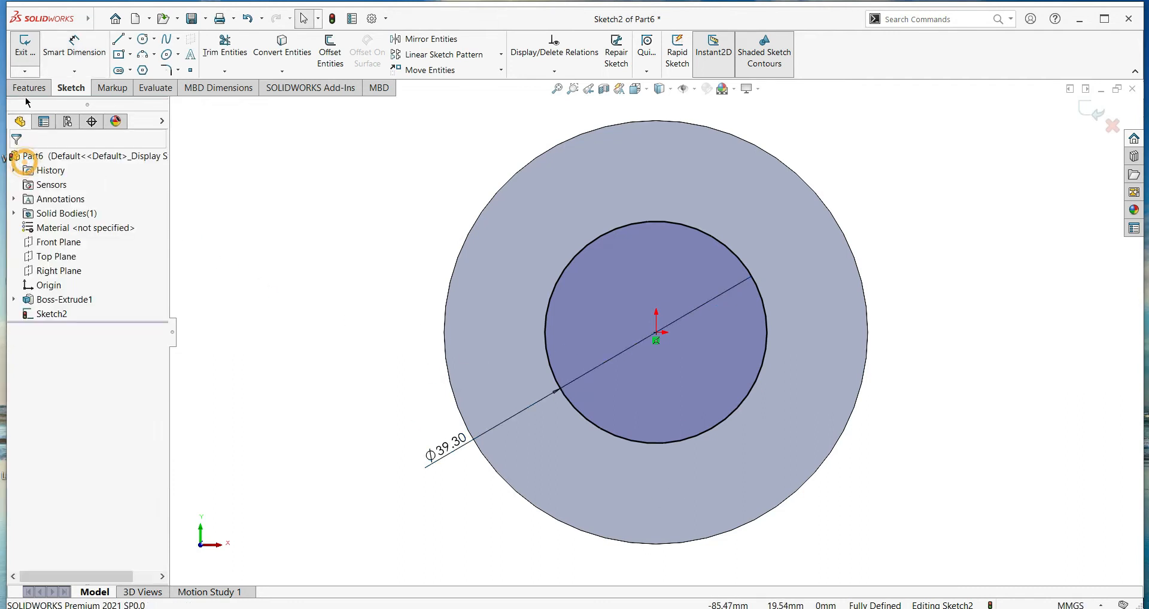
- Extrude the 39.30 mm circle as a blind boss 23 mm deep, merged with the cylinder
{"action": "left_click", "coordinate": [27, 89]}
{"action": "left_click", "coordinate": [31, 64]}
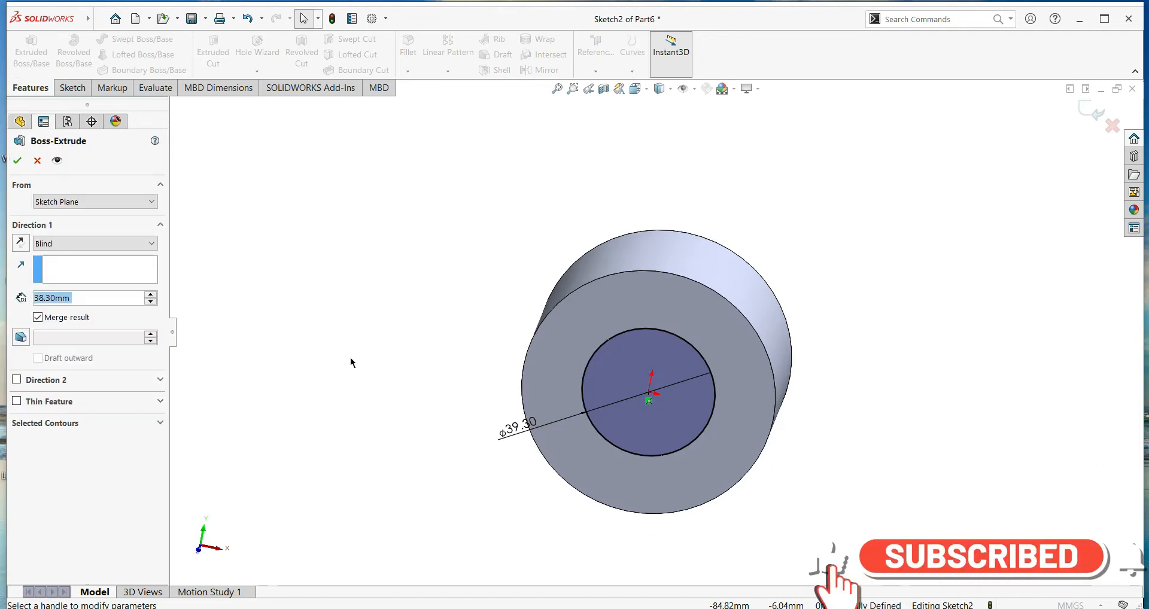
{"action": "type", "text": "23"}
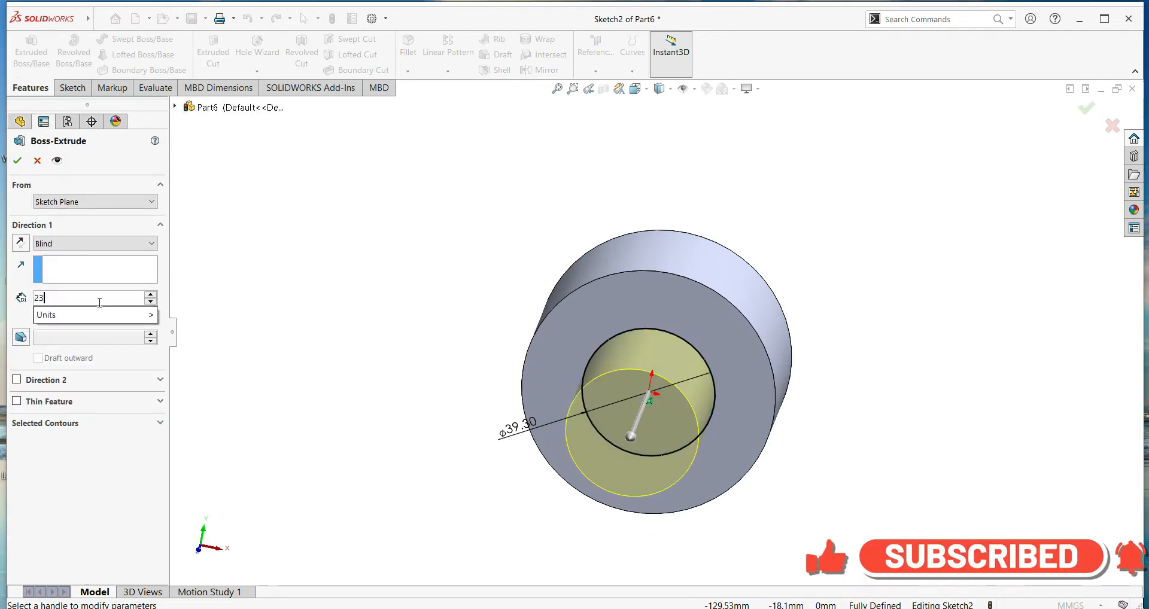
{"action": "key", "text": "Return"}
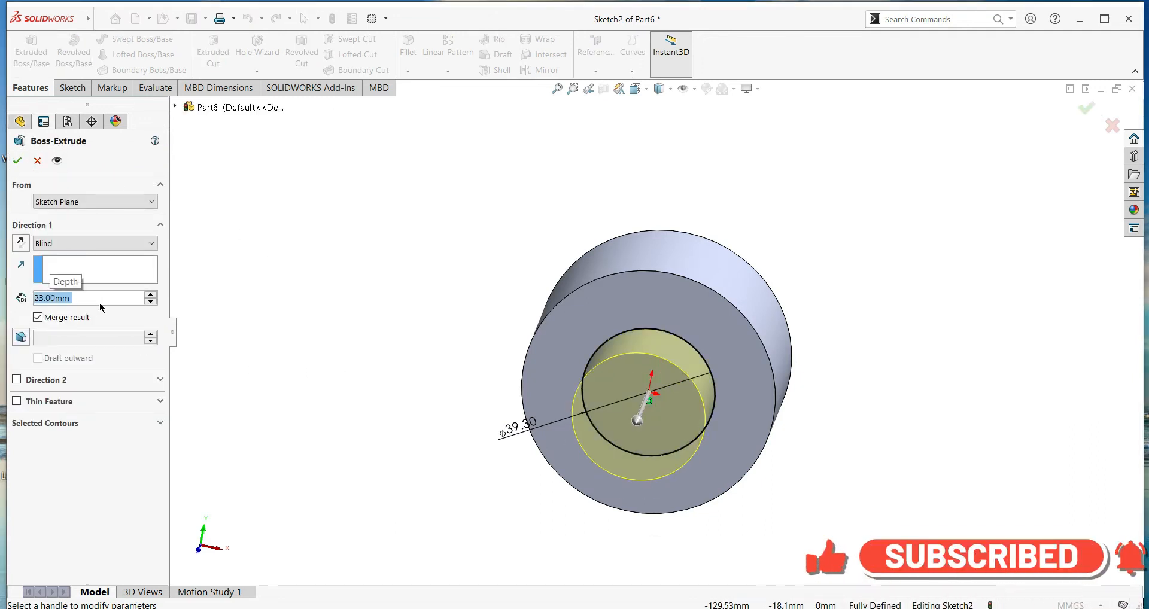
{"action": "left_click", "coordinate": [17, 161]}
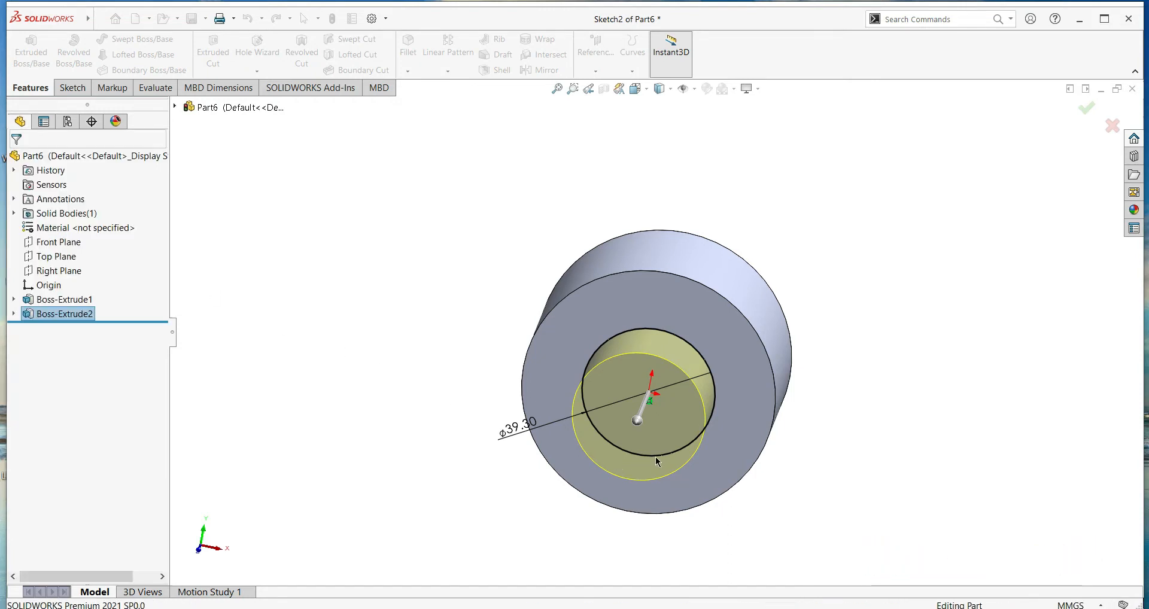
- Start a sketch on the large cylinder's back face and draw an origin-centred circle about 40 mm in diameter
{"action": "middle_click_drag", "start_coordinate": [774, 481], "coordinate": [649, 377]}
{"action": "left_click", "coordinate": [743, 405]}
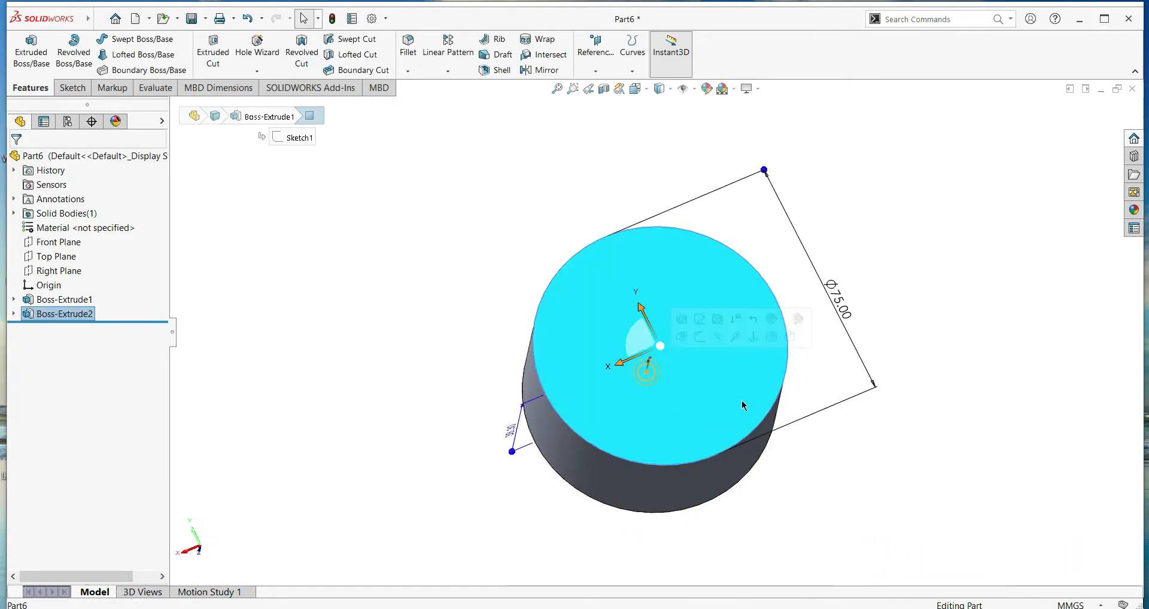
{"action": "left_click", "coordinate": [704, 342]}
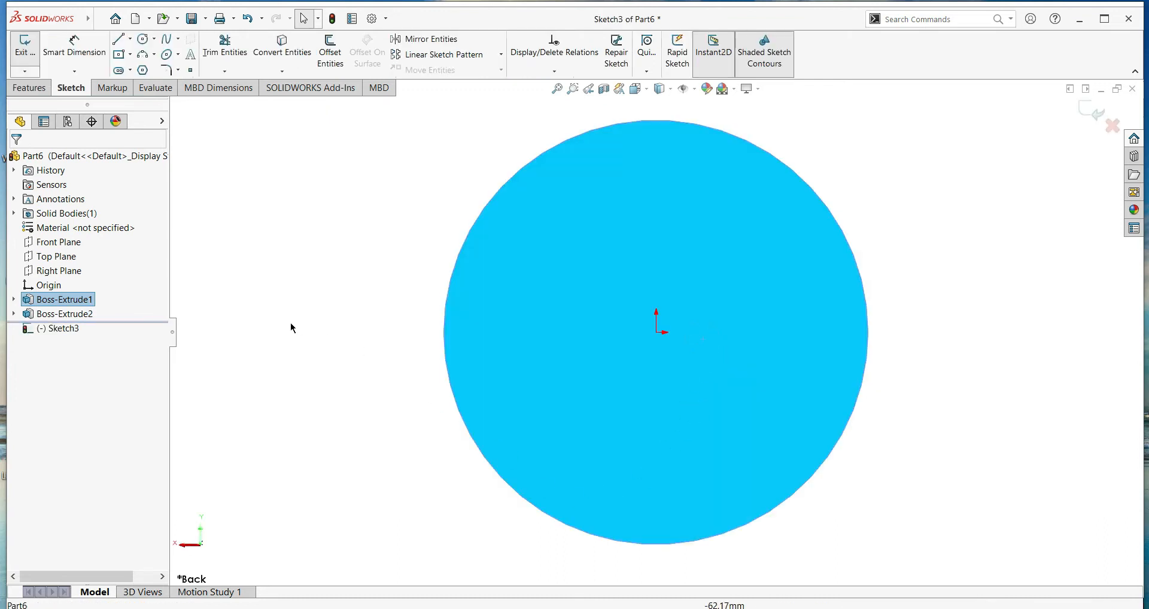
{"action": "left_click", "coordinate": [141, 39]}
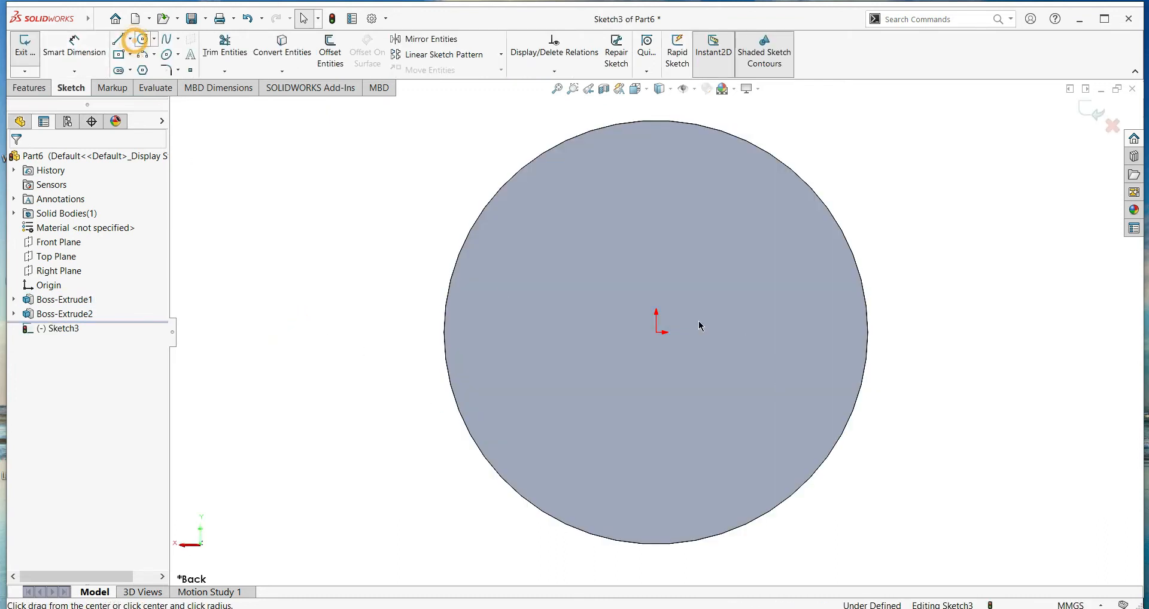
{"action": "left_click", "coordinate": [656, 332]}
{"action": "left_click", "coordinate": [738, 412]}
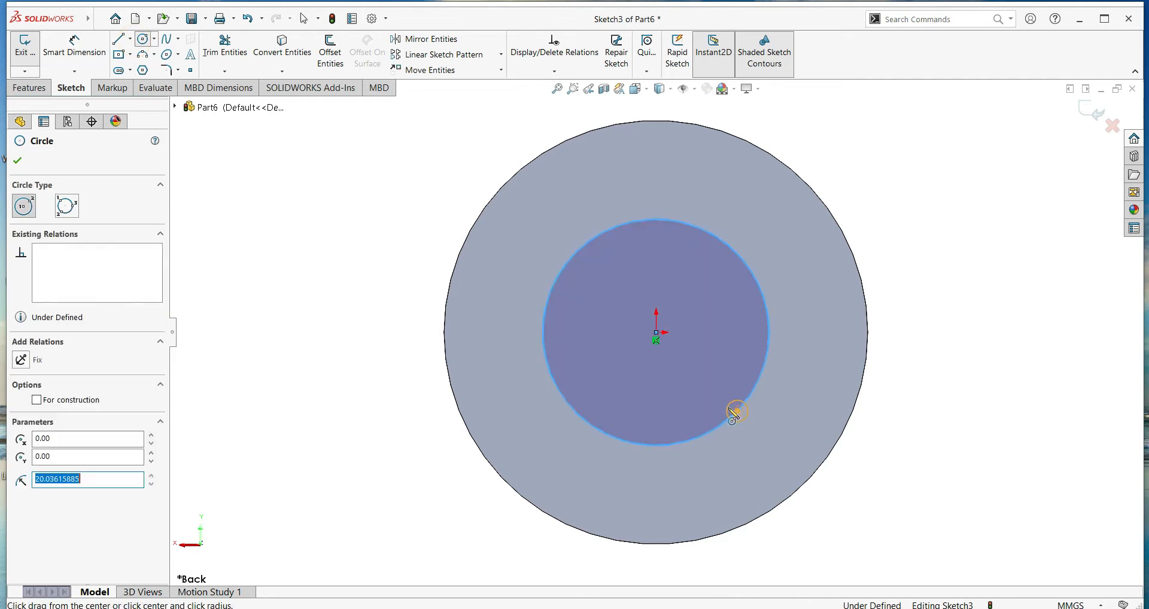
{"action": "left_click", "coordinate": [17, 160]}
- Dimension the diameter of the circle on the back face as 53 mm
{"action": "left_click", "coordinate": [364, 384]}
{"action": "left_click", "coordinate": [560, 398]}
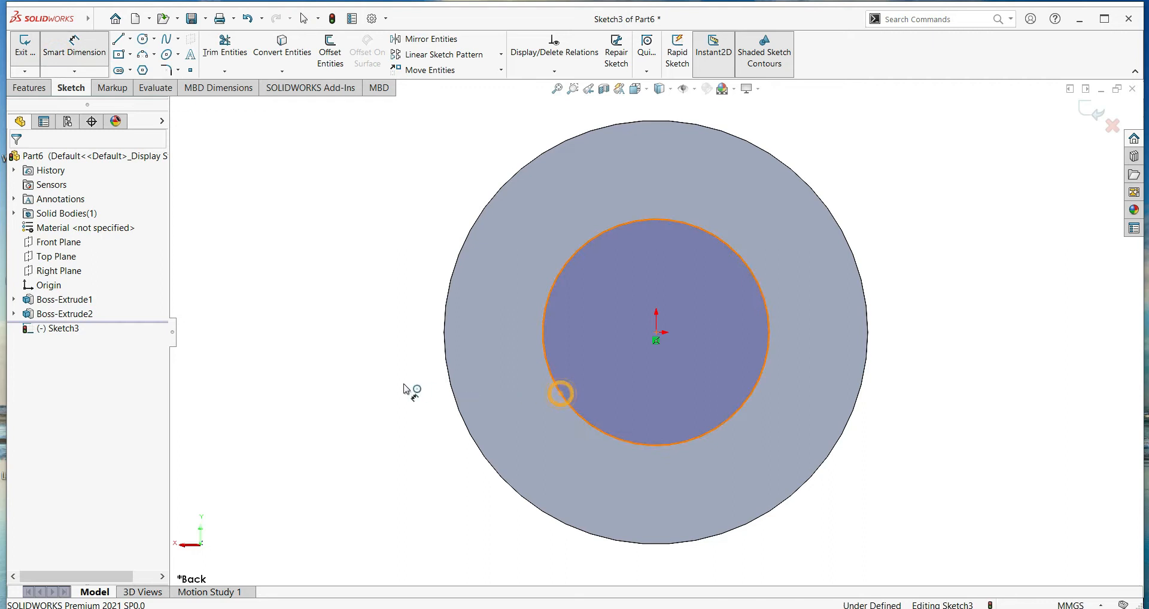
{"action": "left_click", "coordinate": [375, 389]}
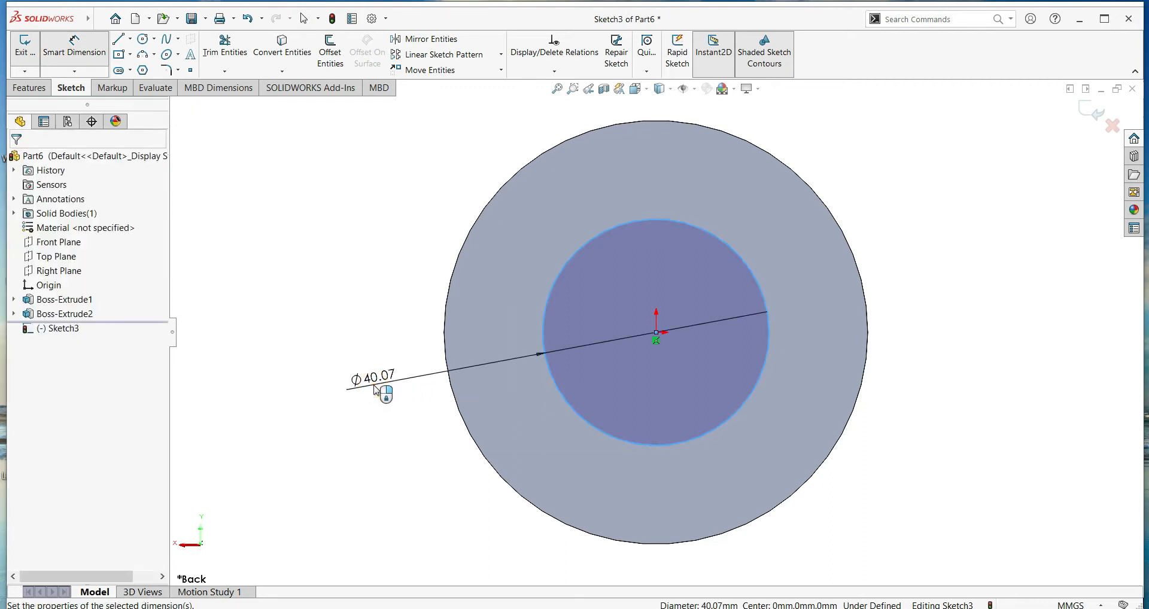
{"action": "type", "text": "5"}
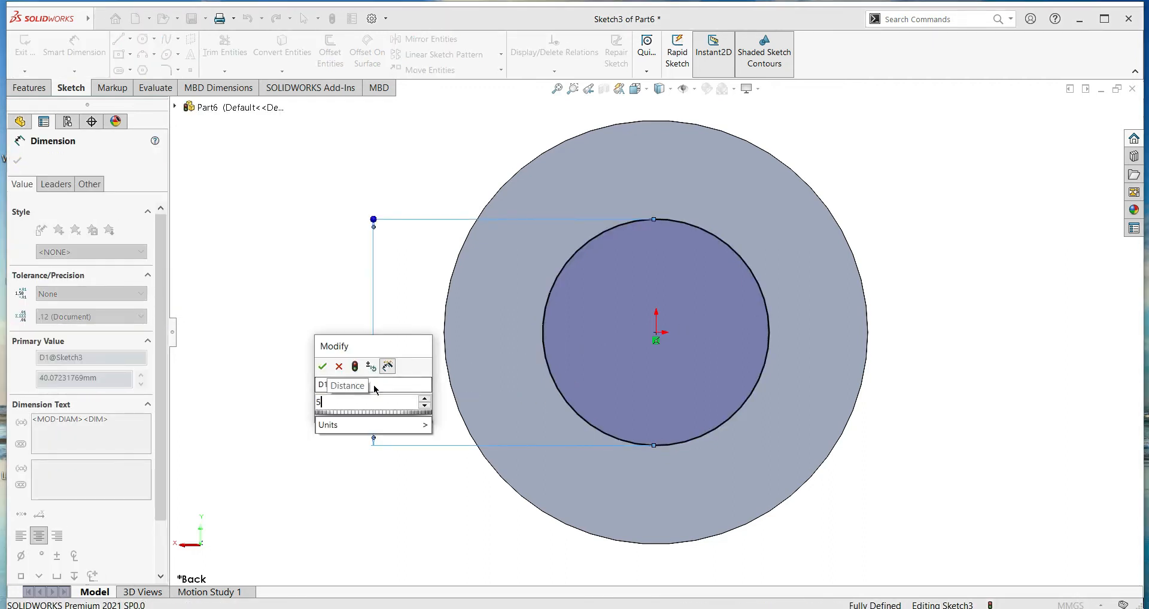
{"action": "type", "text": "3"}
{"action": "key", "text": "Return"}
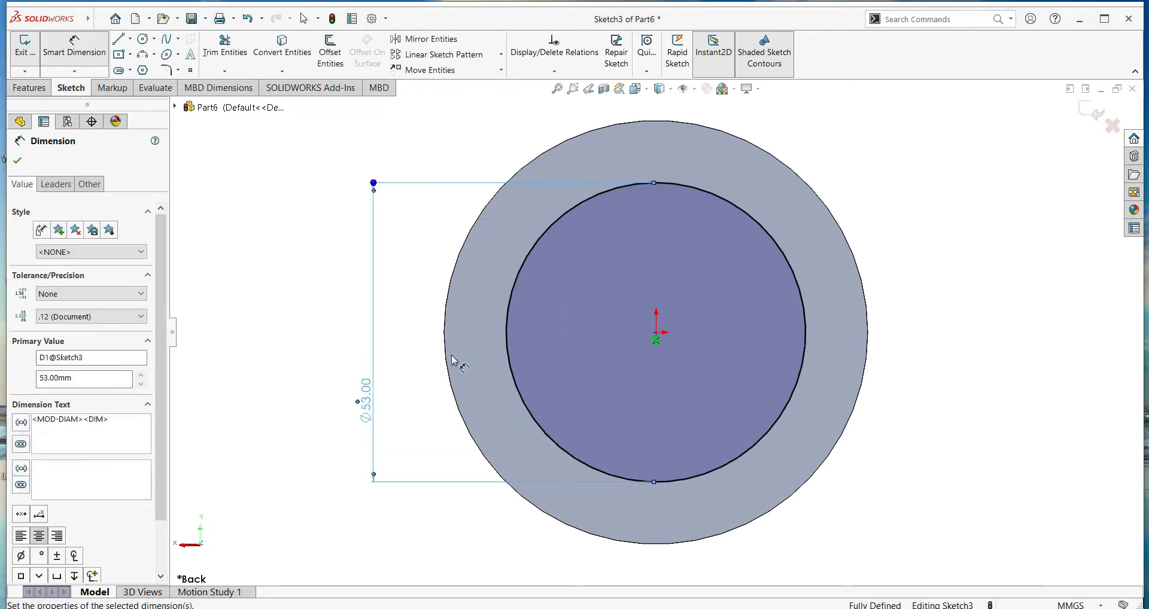
{"action": "left_click", "coordinate": [18, 161]}
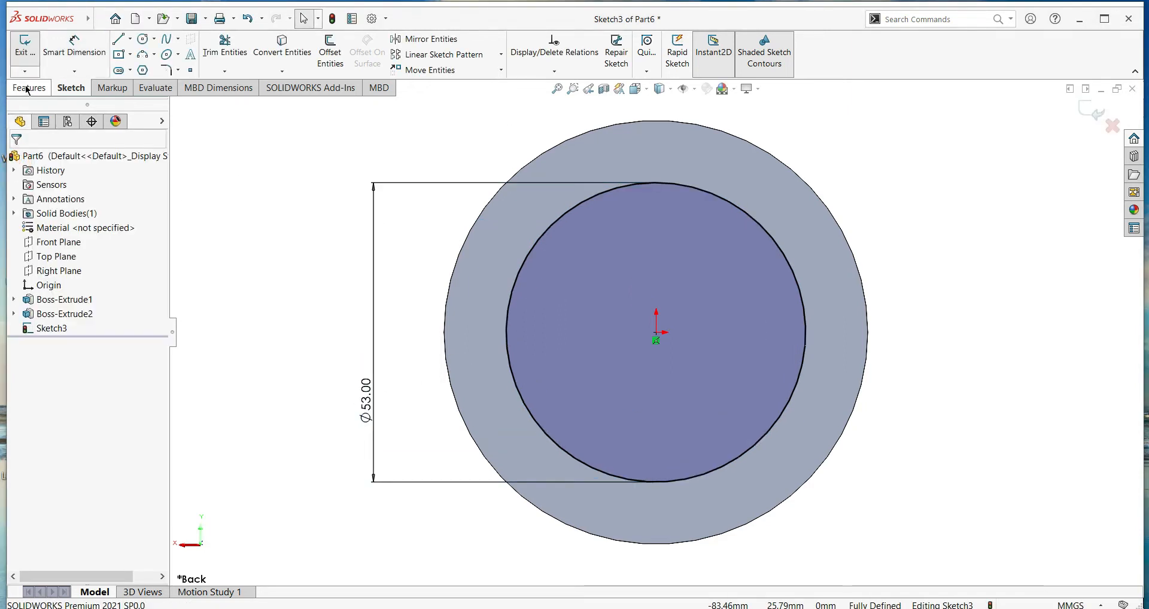
- Cut the 53 mm circle into the back face as a blind extruded cut 24 mm deep
{"action": "left_click", "coordinate": [29, 88]}
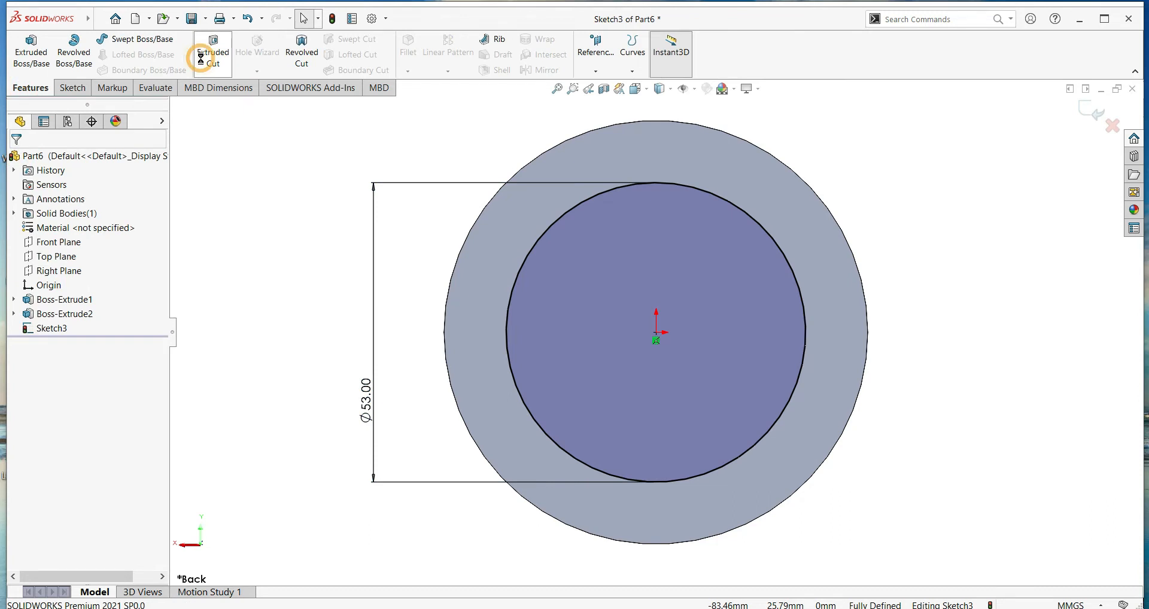
{"action": "left_click", "coordinate": [201, 58]}
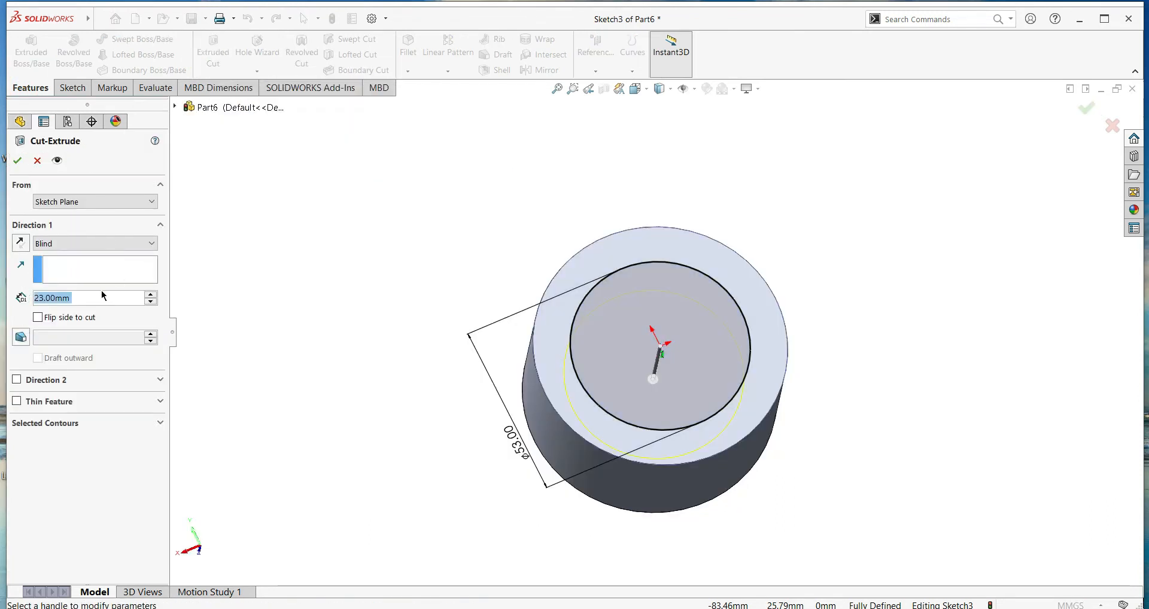
{"action": "type", "text": "24"}
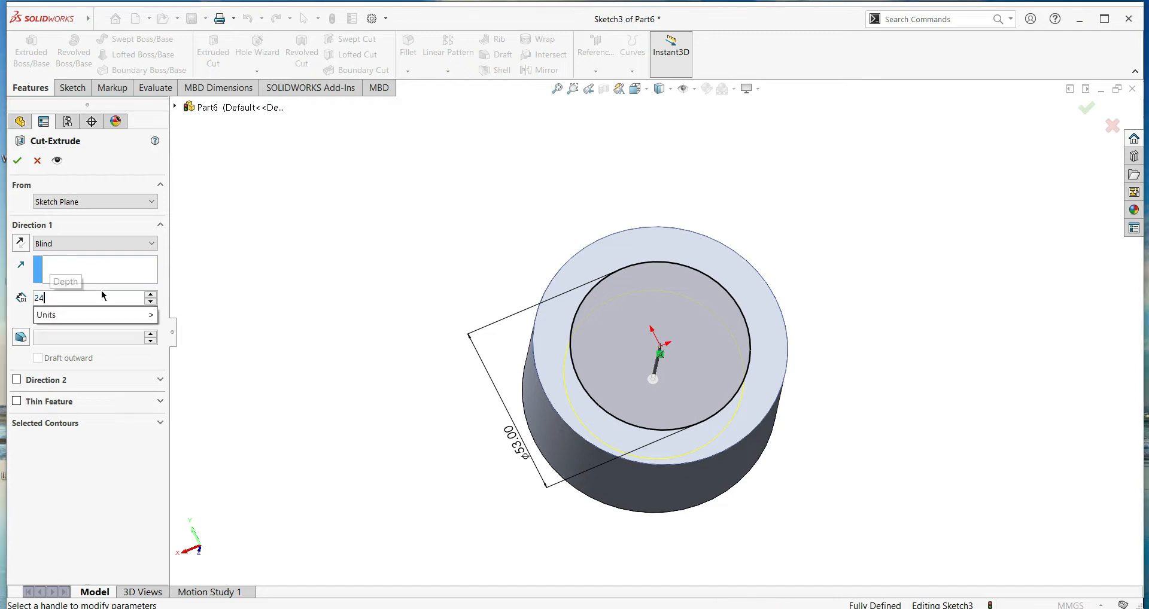
{"action": "key", "text": "Return"}
{"action": "left_click", "coordinate": [18, 160]}
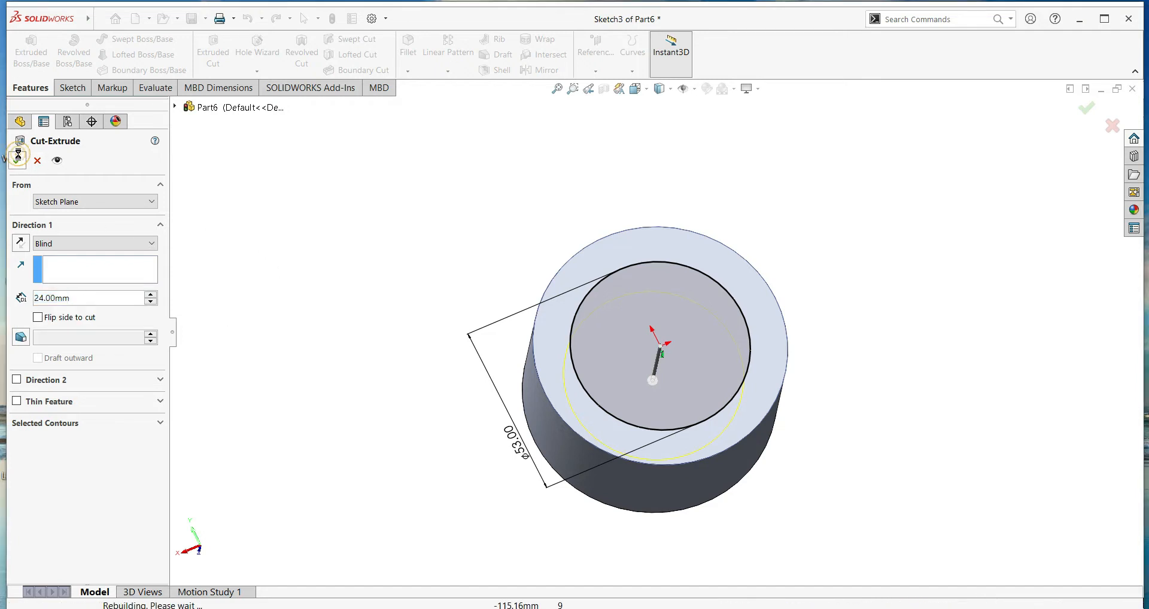
- Chamfer the outer edge of the large cylinder's back face by 3 mm at 45 degrees
{"action": "mouse_move", "coordinate": [411, 352]}
{"action": "middle_mouse_down"}
{"action": "mouse_move", "coordinate": [512, 337]}
{"action": "mouse_move", "coordinate": [515, 371]}
{"action": "mouse_move", "coordinate": [377, 417]}
{"action": "mouse_move", "coordinate": [431, 410]}
{"action": "middle_mouse_up"}
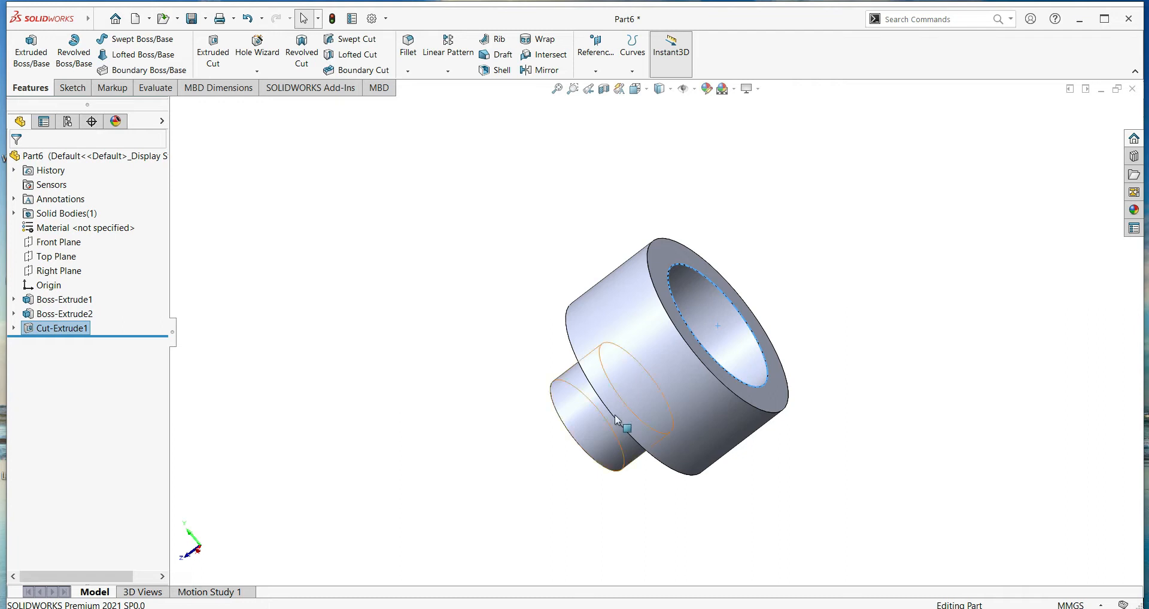
{"action": "left_click", "coordinate": [701, 364]}
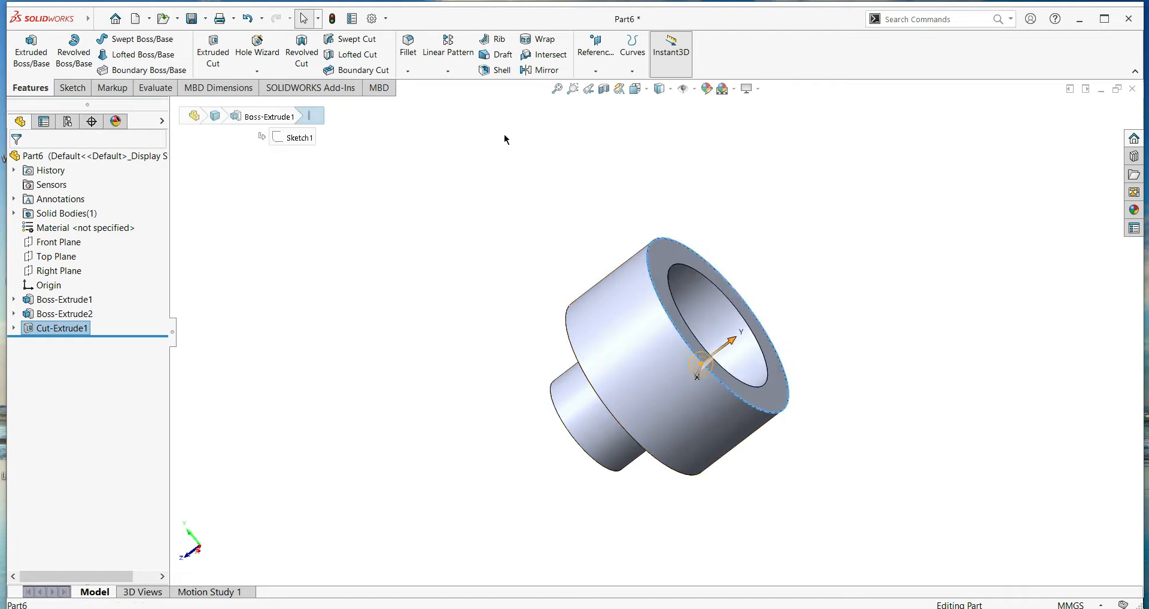
{"action": "left_click", "coordinate": [408, 71]}
{"action": "left_click", "coordinate": [420, 105]}
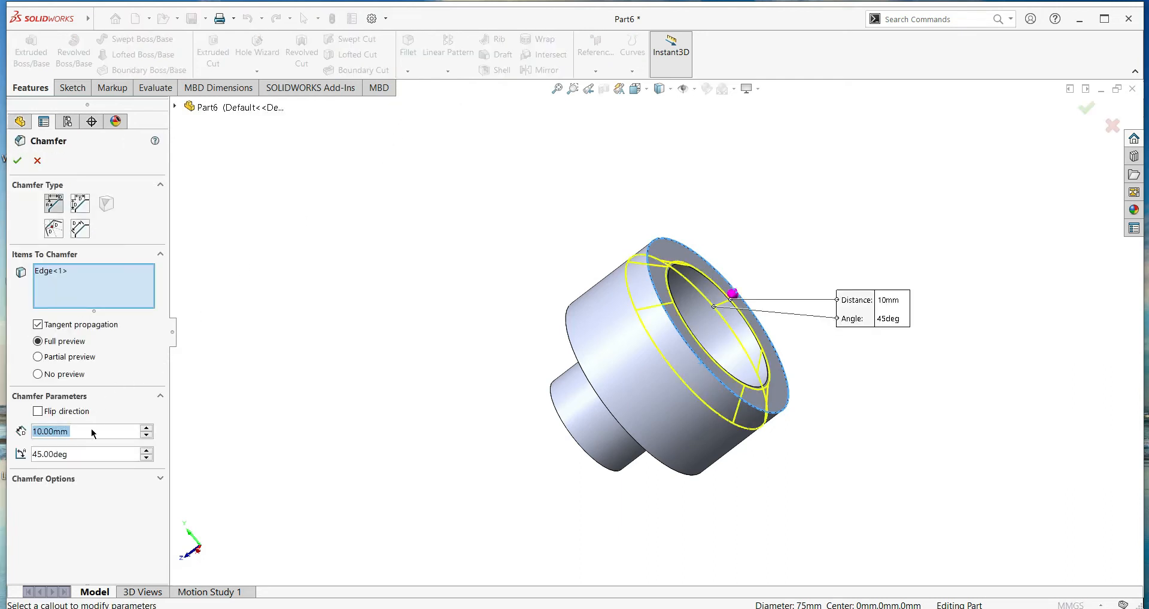
{"action": "type", "text": "5"}
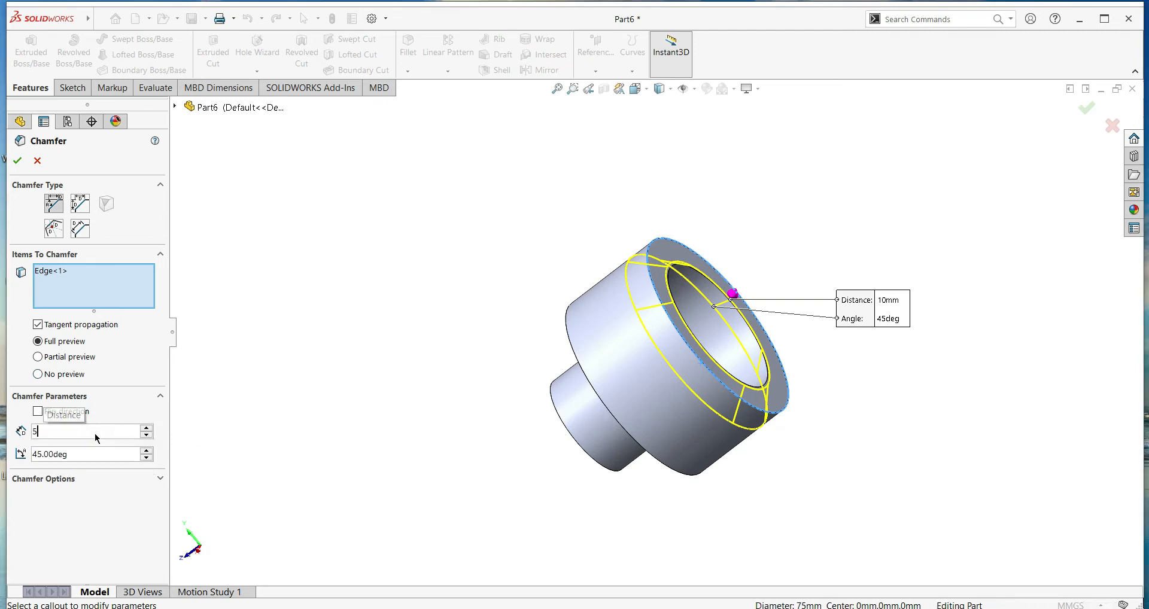
{"action": "key", "text": "Return"}
{"action": "type", "text": "3"}
{"action": "key", "text": "Return"}
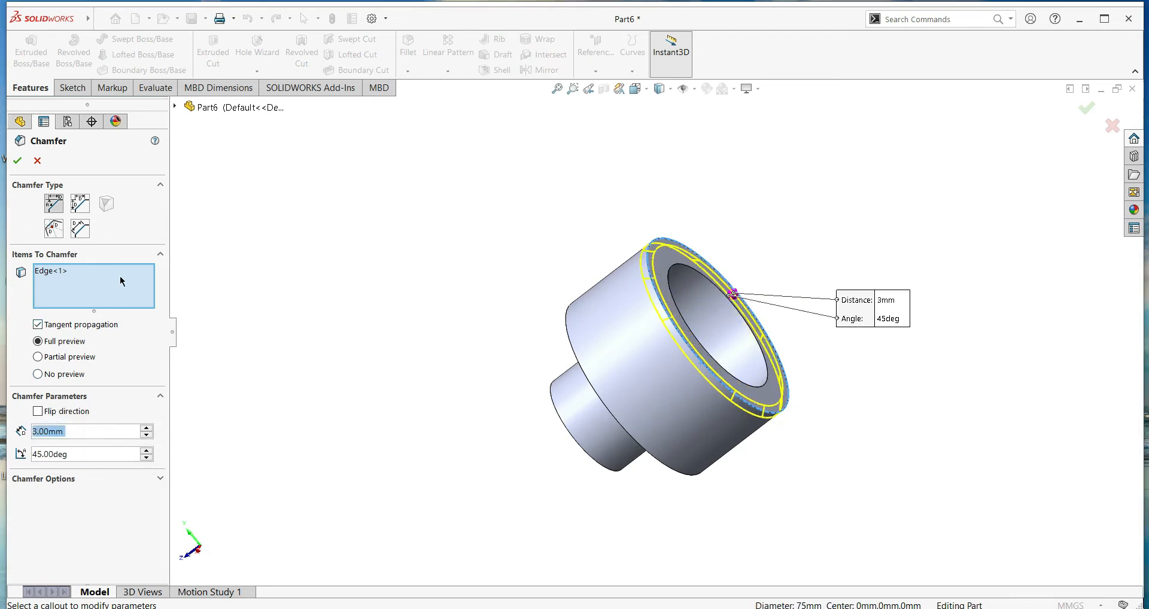
{"action": "left_click", "coordinate": [22, 158]}
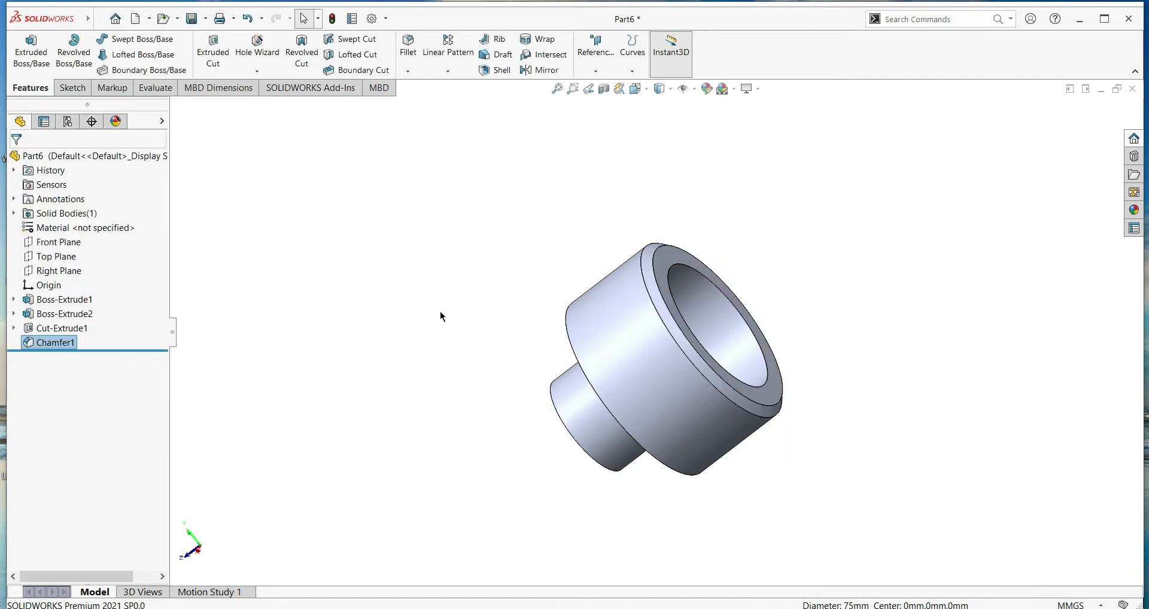
- Chamfer the rim of the 53 mm recess in the back face by 3 mm at 45 degrees
{"action": "middle_click_drag", "start_coordinate": [530, 344], "coordinate": [426, 394]}
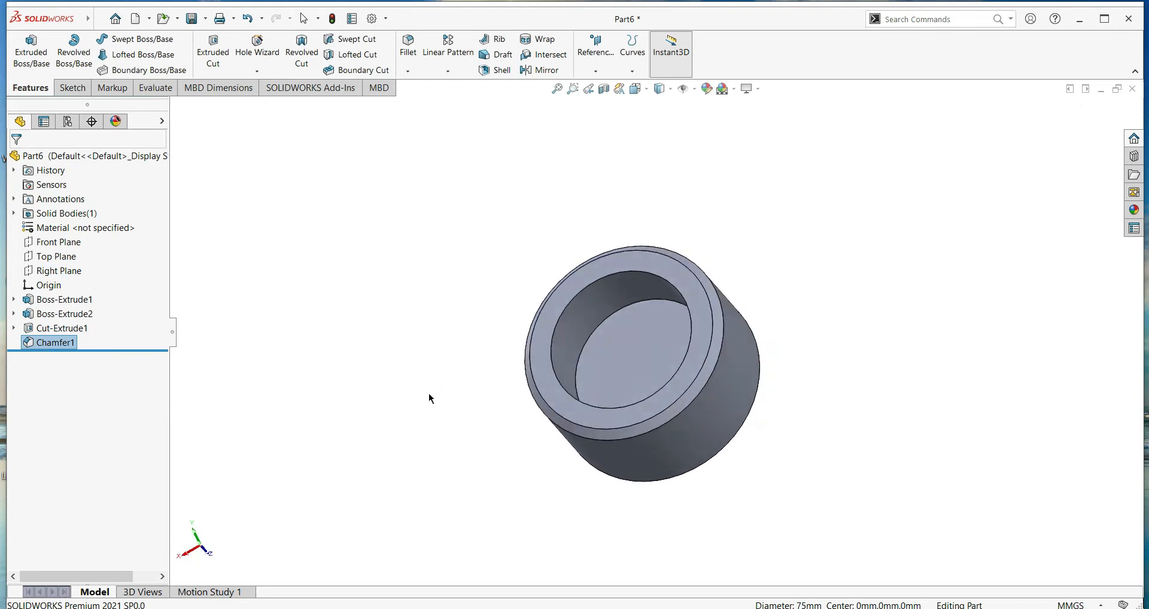
{"action": "left_click", "coordinate": [555, 335]}
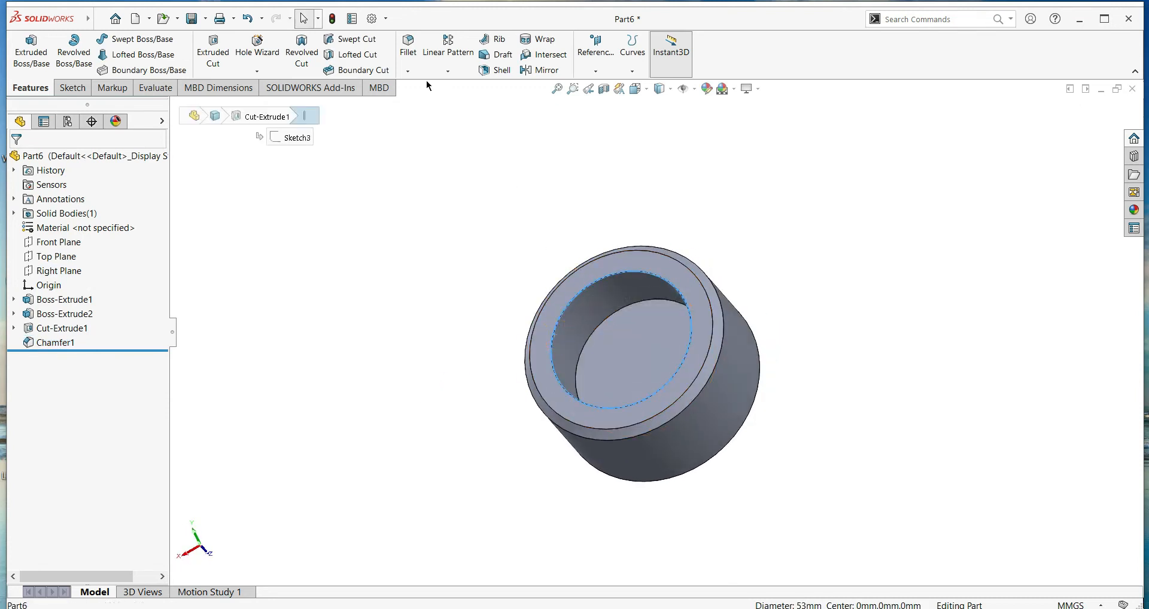
{"action": "left_click", "coordinate": [417, 101]}
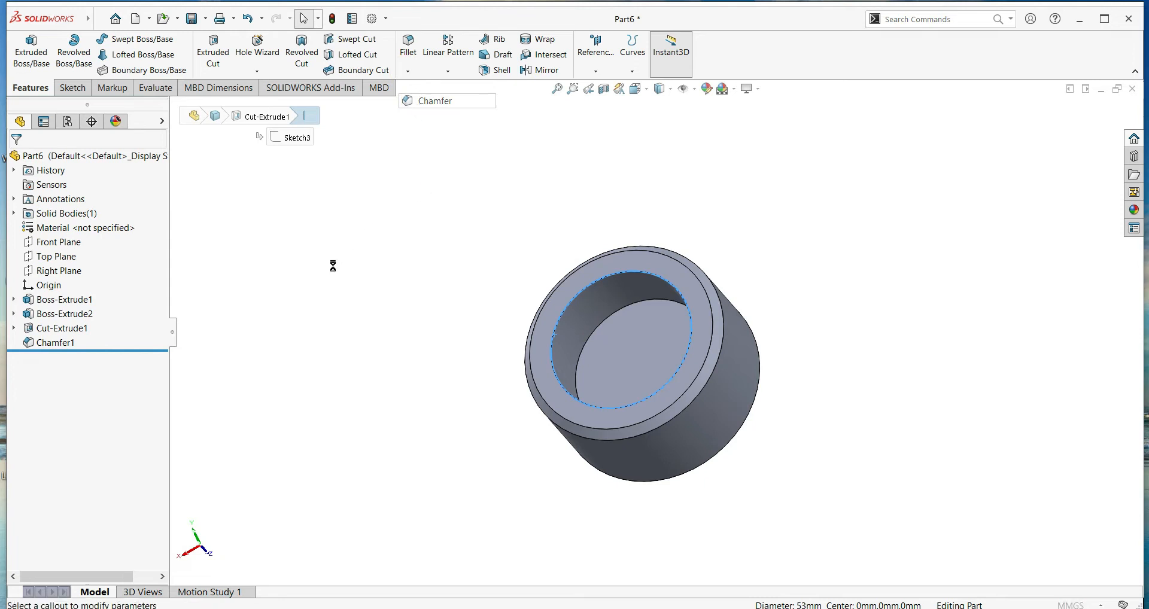
{"action": "left_click", "coordinate": [18, 162]}
- Chamfer the large cylinder's outer edge on the boss side by 5 mm at 45 degrees
{"action": "middle_click_drag", "start_coordinate": [370, 327], "coordinate": [284, 234]}
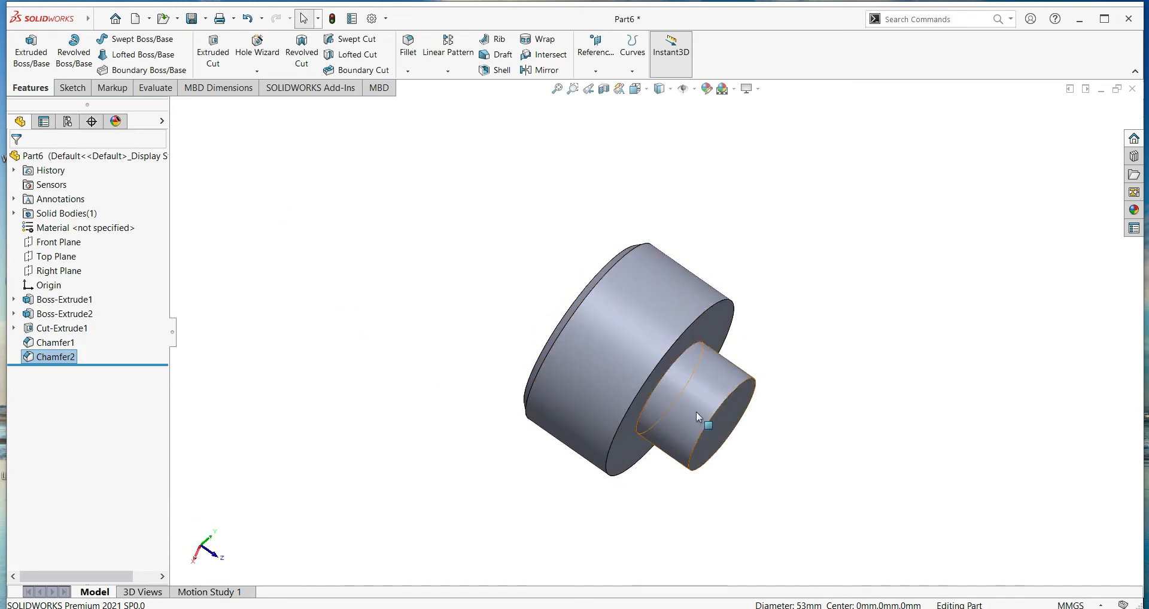
{"action": "left_click", "coordinate": [630, 399]}
{"action": "left_click", "coordinate": [408, 71]}
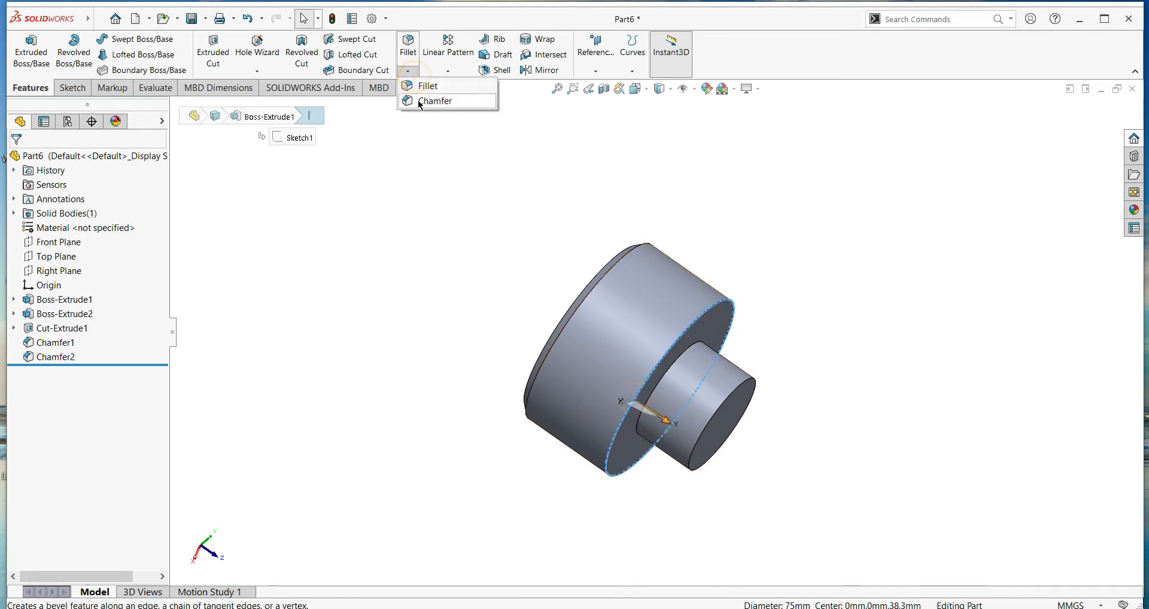
{"action": "left_click", "coordinate": [419, 101]}
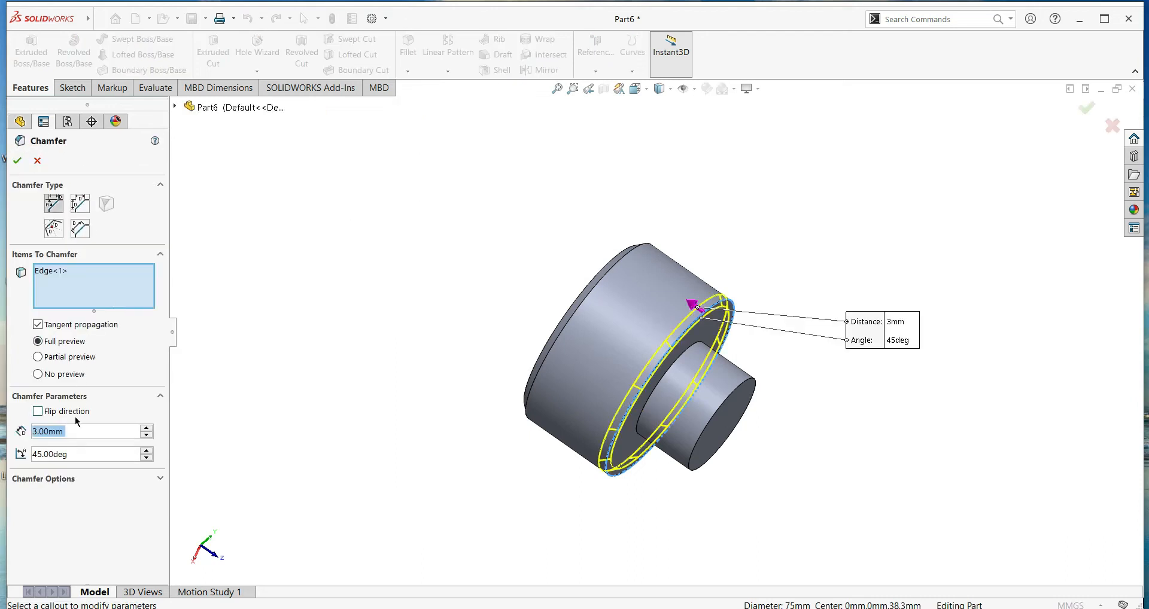
{"action": "type", "text": "5"}
{"action": "key", "text": "Return"}
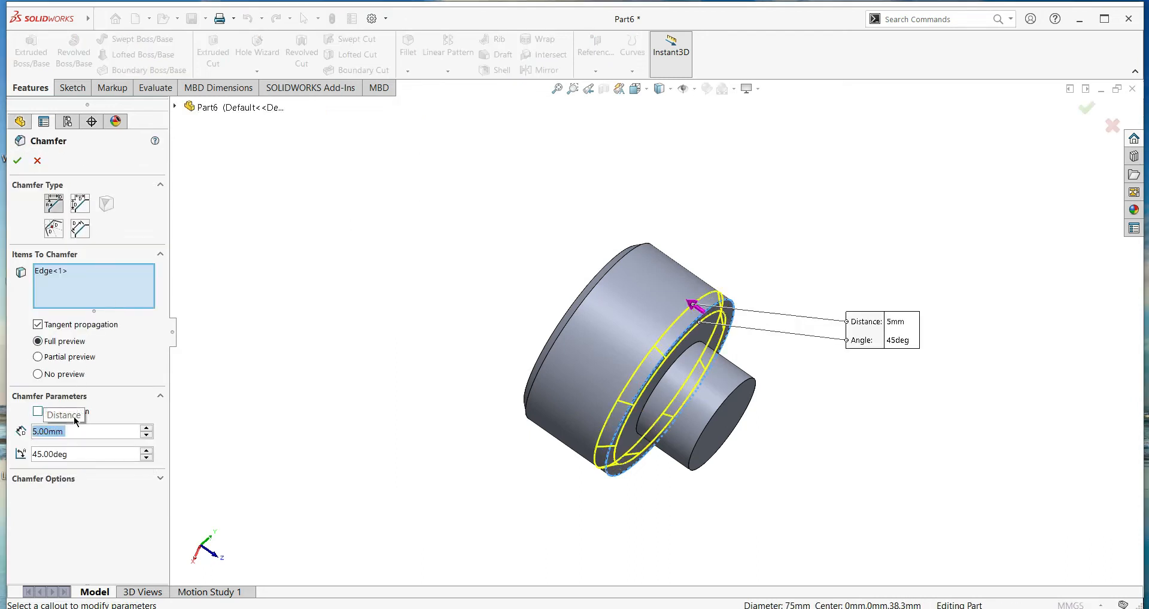
{"action": "left_click", "coordinate": [16, 161]}
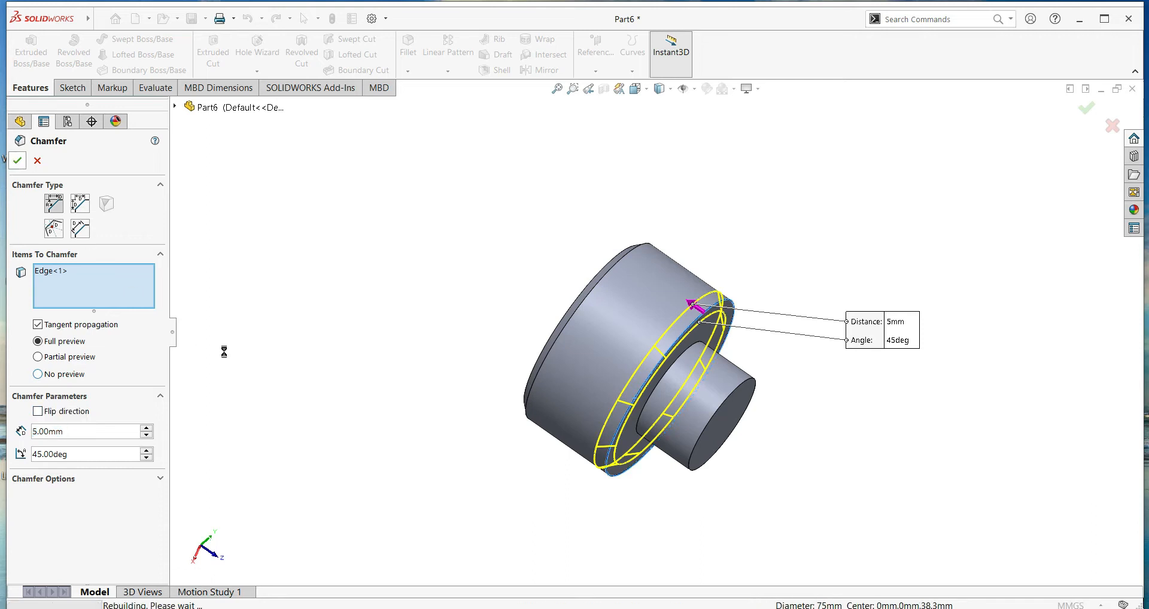
- Chamfer the end edge of the small boss by 2 mm at 45 degrees
{"action": "middle_click_drag", "start_coordinate": [351, 406], "coordinate": [289, 351]}
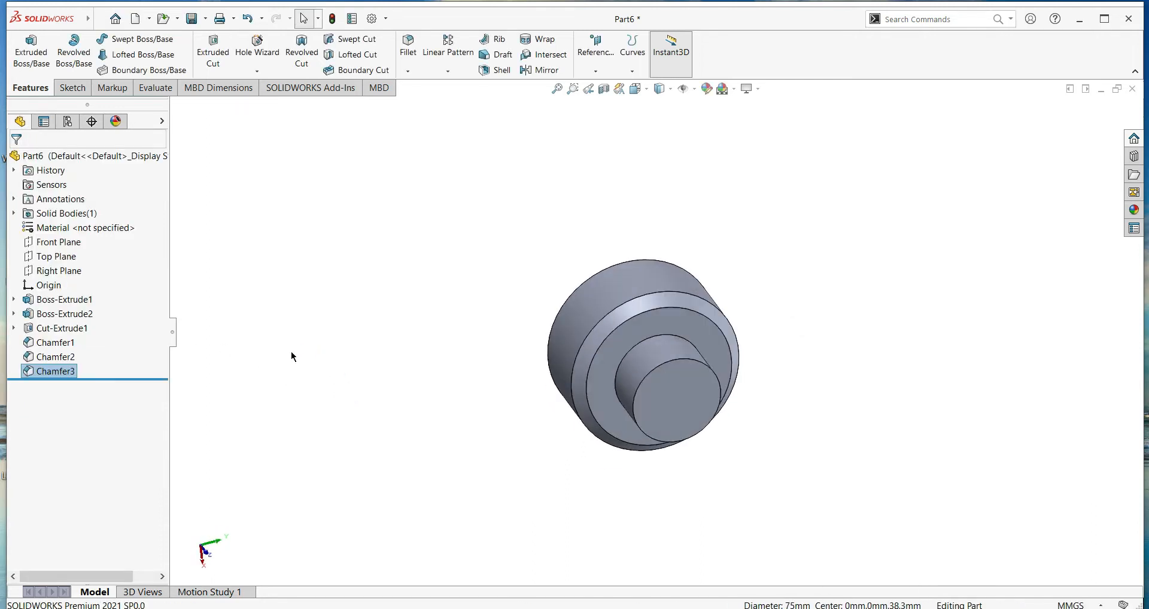
{"action": "left_click", "coordinate": [651, 374]}
{"action": "left_click", "coordinate": [413, 72]}
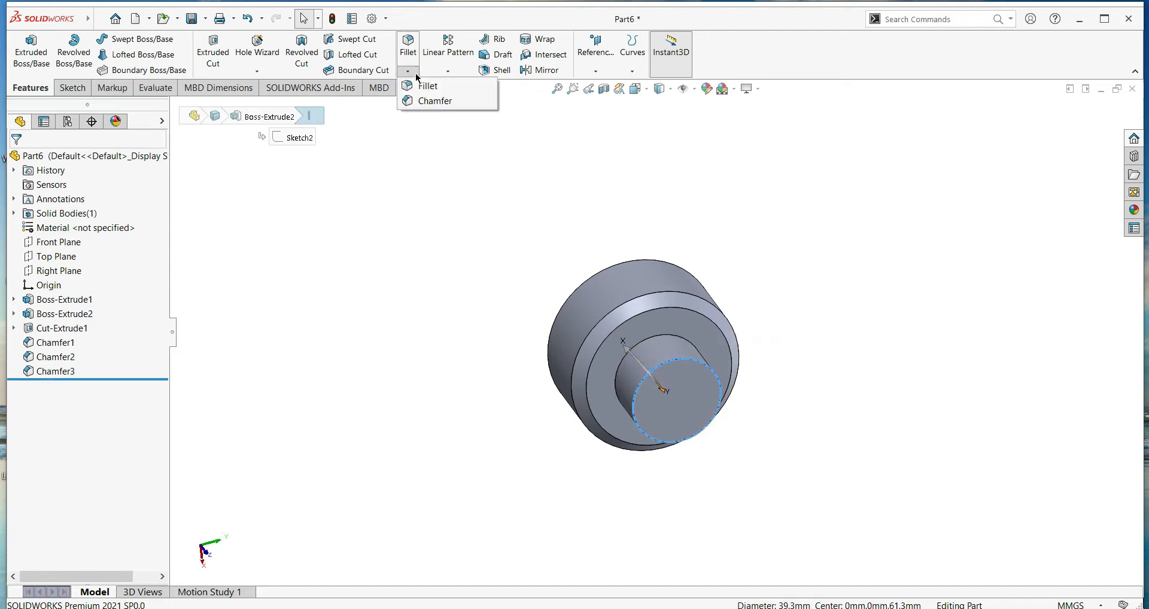
{"action": "left_click", "coordinate": [421, 100]}
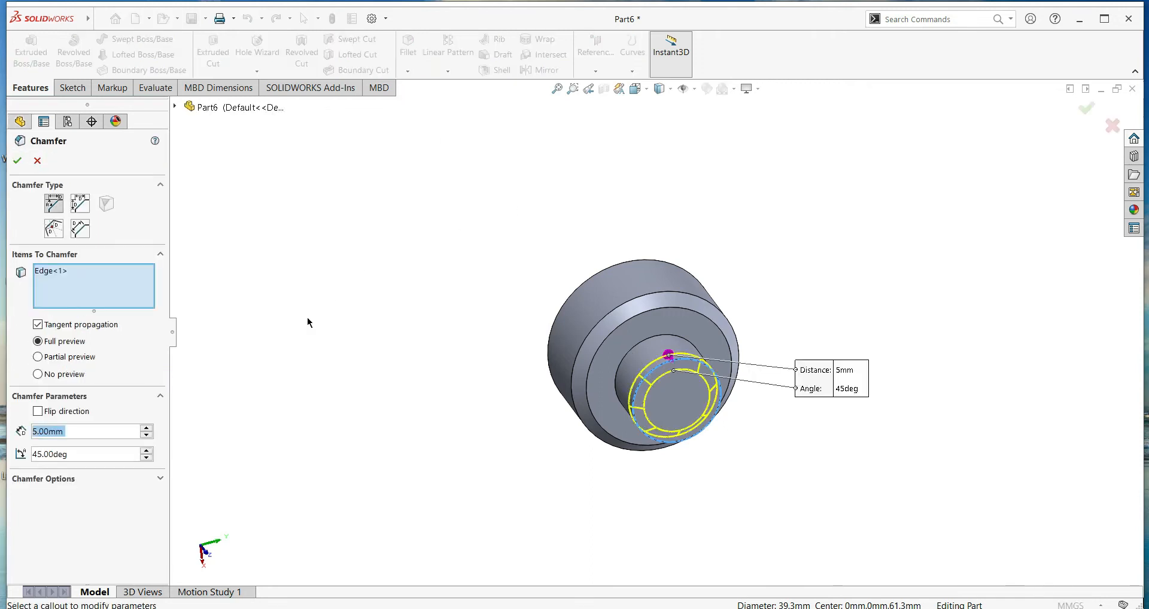
{"action": "type", "text": "2"}
{"action": "key", "text": "Return"}
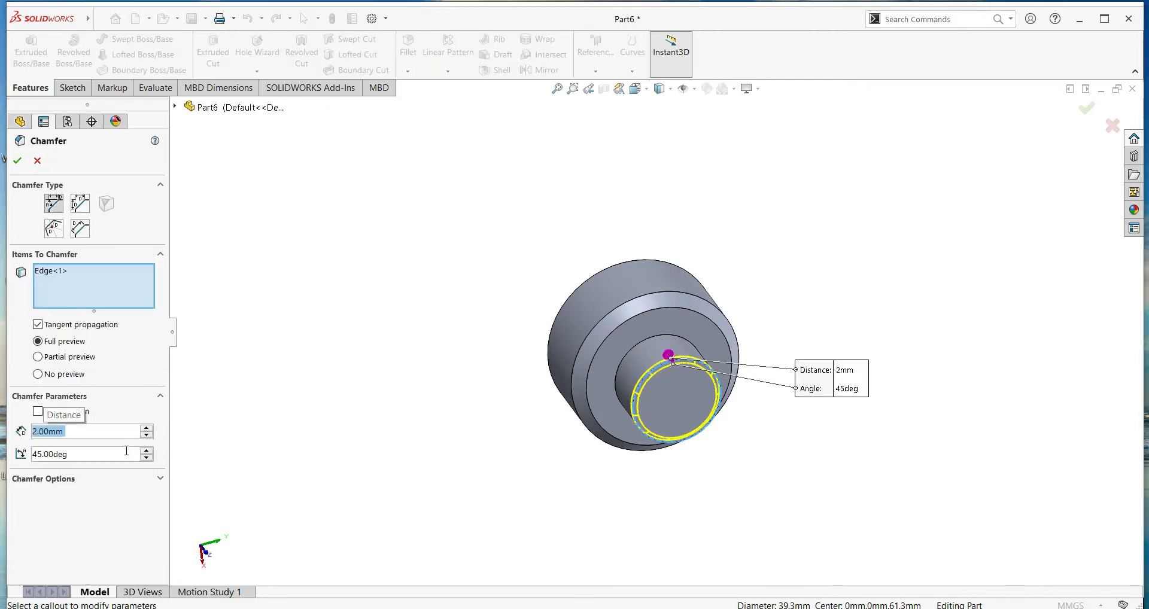
{"action": "left_click", "coordinate": [16, 160]}
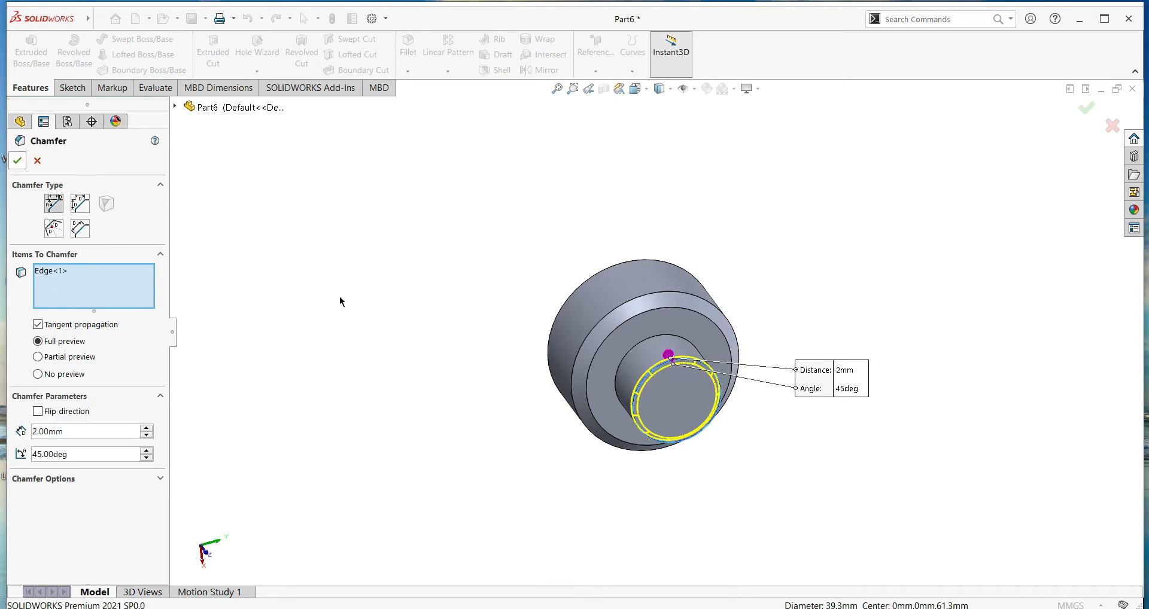
- Fillet the edge where the boss meets the large cylinder with a symmetric 4 mm radius
{"action": "middle_click_drag", "start_coordinate": [455, 335], "coordinate": [516, 325]}
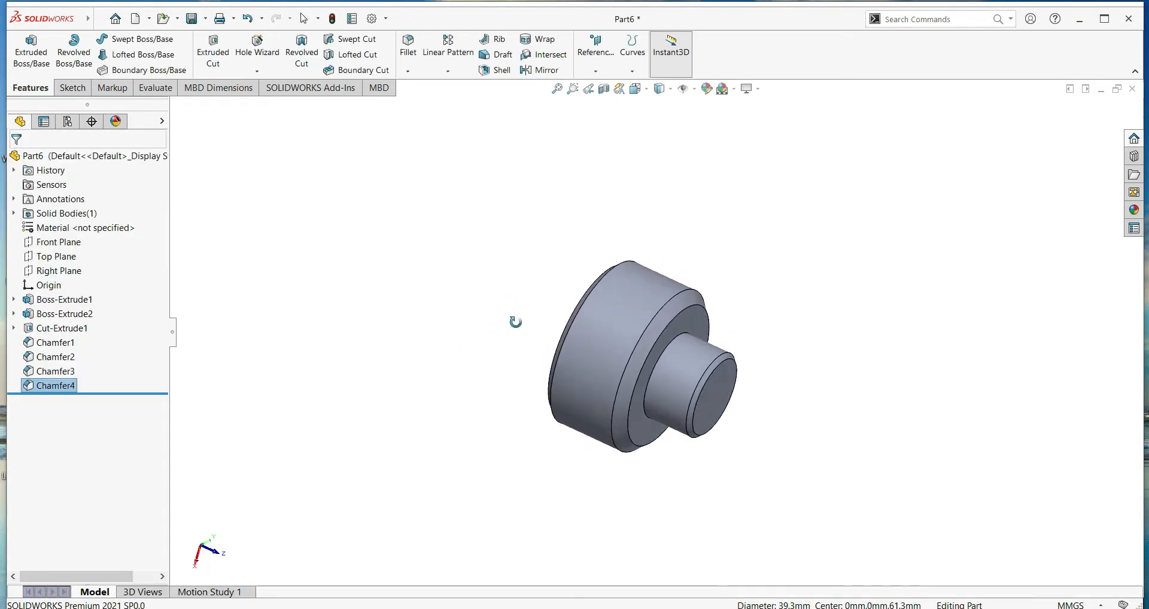
{"action": "left_click", "coordinate": [652, 372]}
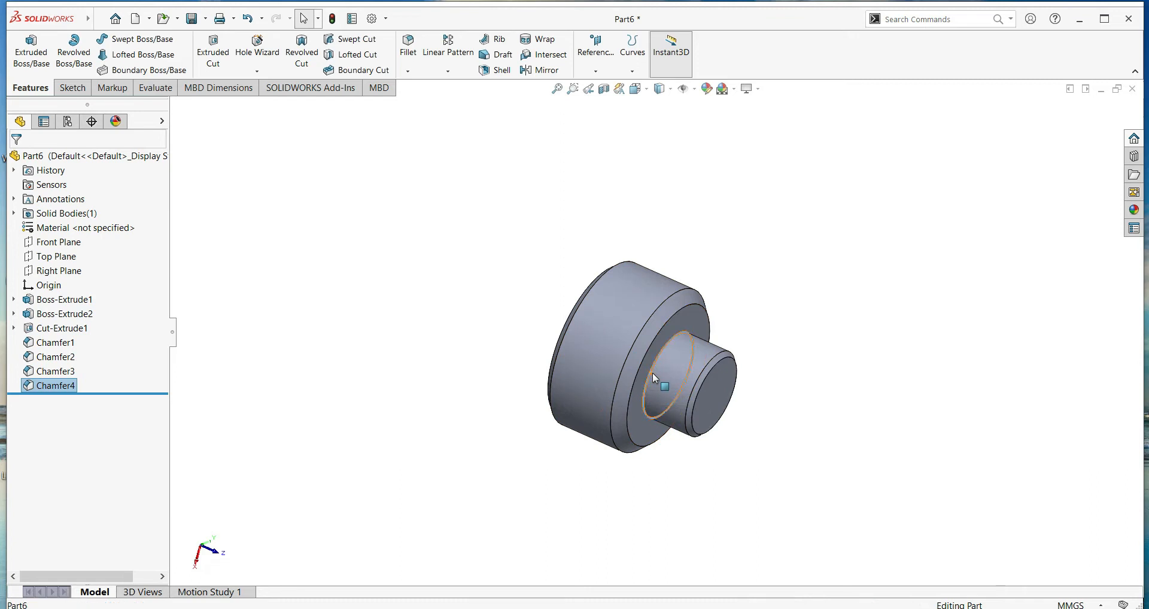
{"action": "left_click", "coordinate": [413, 75]}
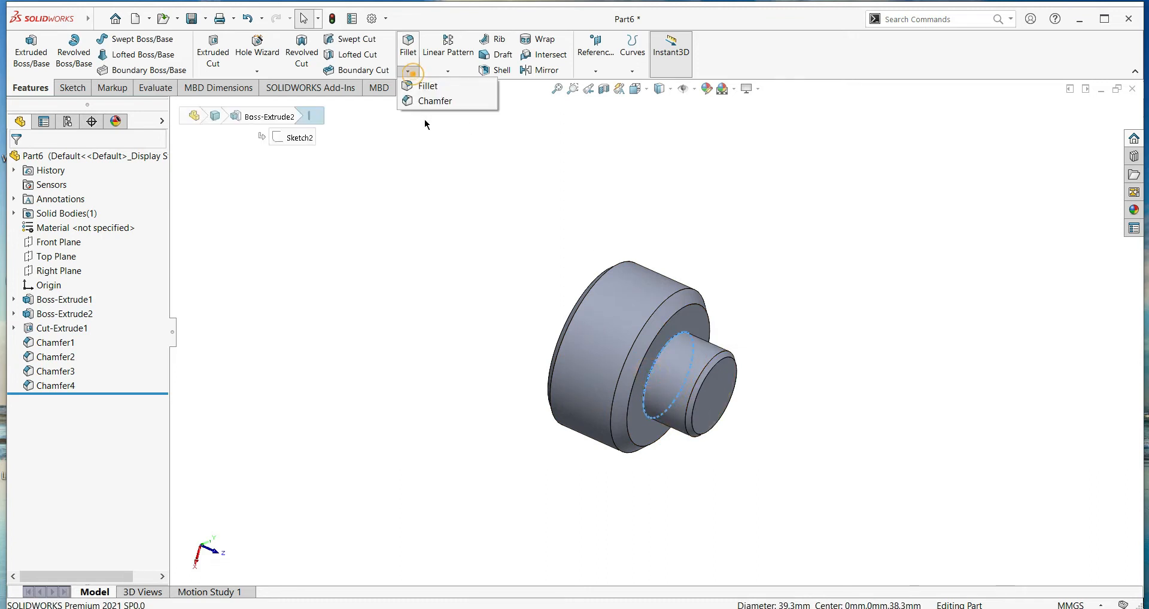
{"action": "left_click", "coordinate": [420, 87]}
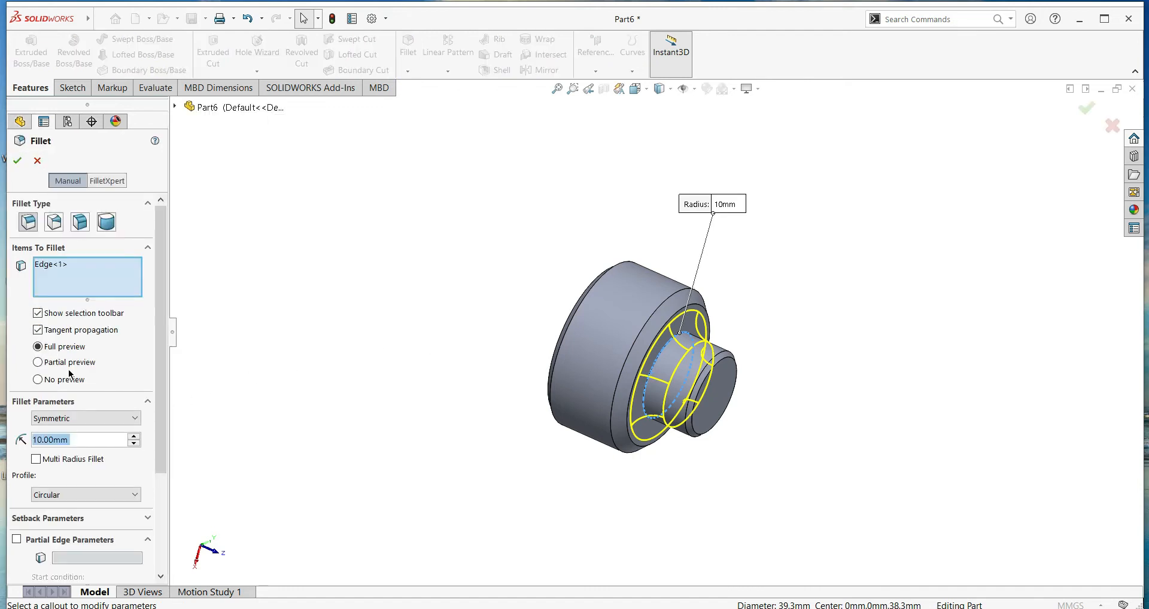
{"action": "type", "text": "5"}
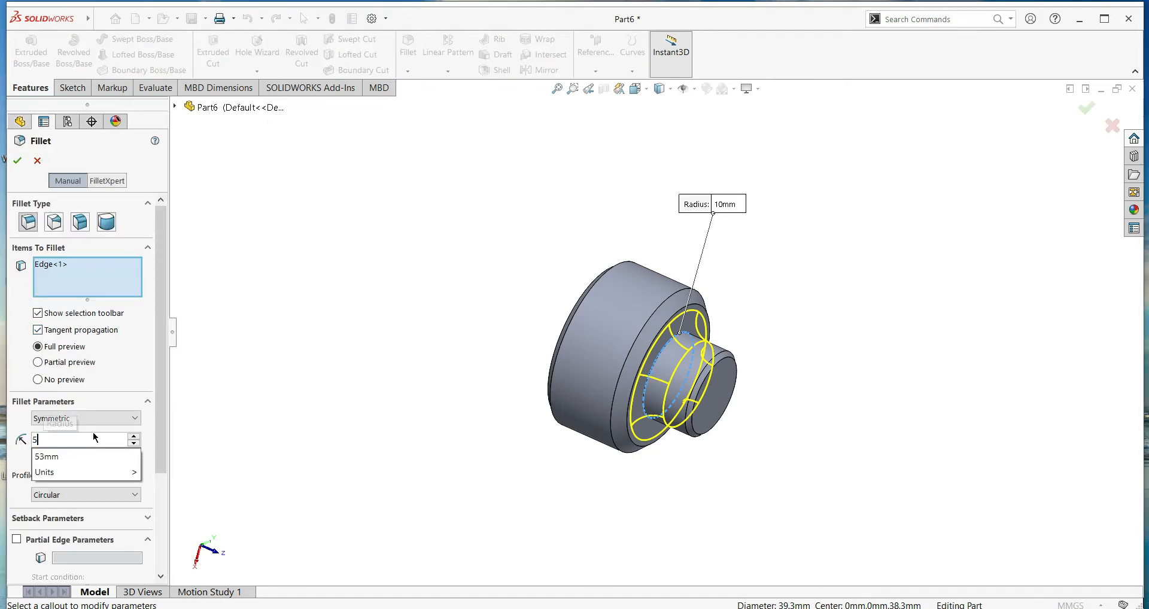
{"action": "key", "text": "Return"}
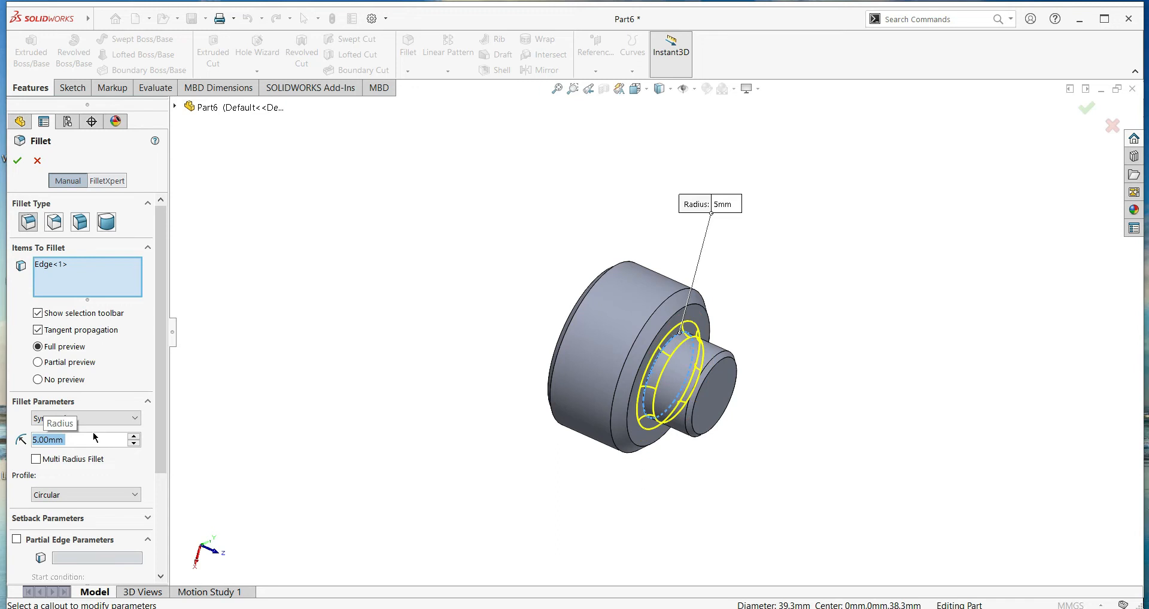
{"action": "type", "text": "4"}
{"action": "key", "text": "Return"}
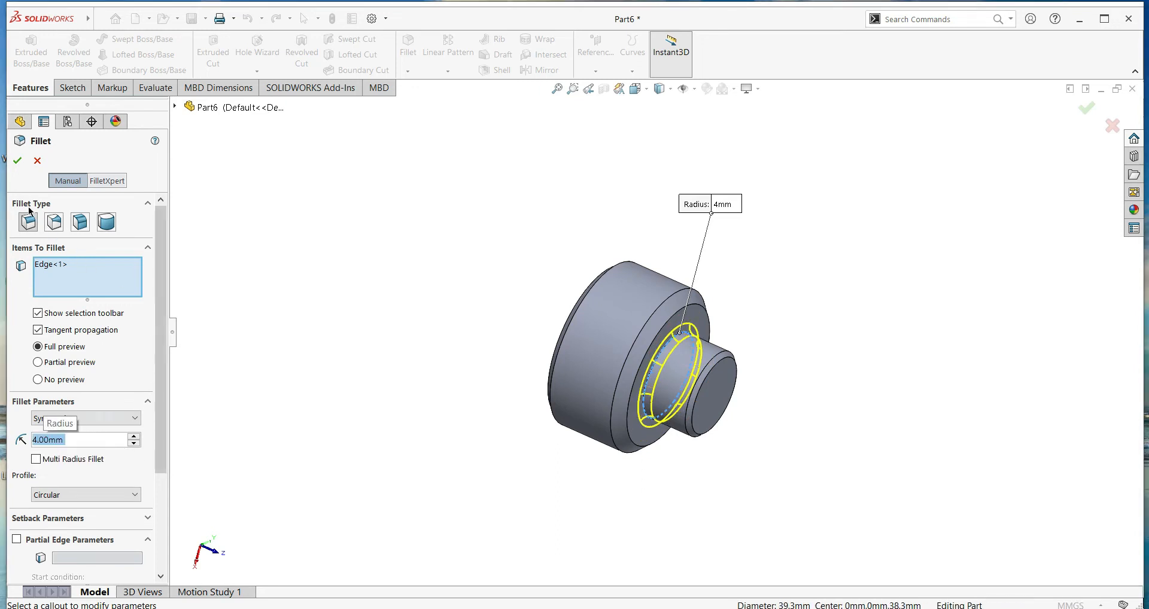
{"action": "left_click", "coordinate": [17, 160]}
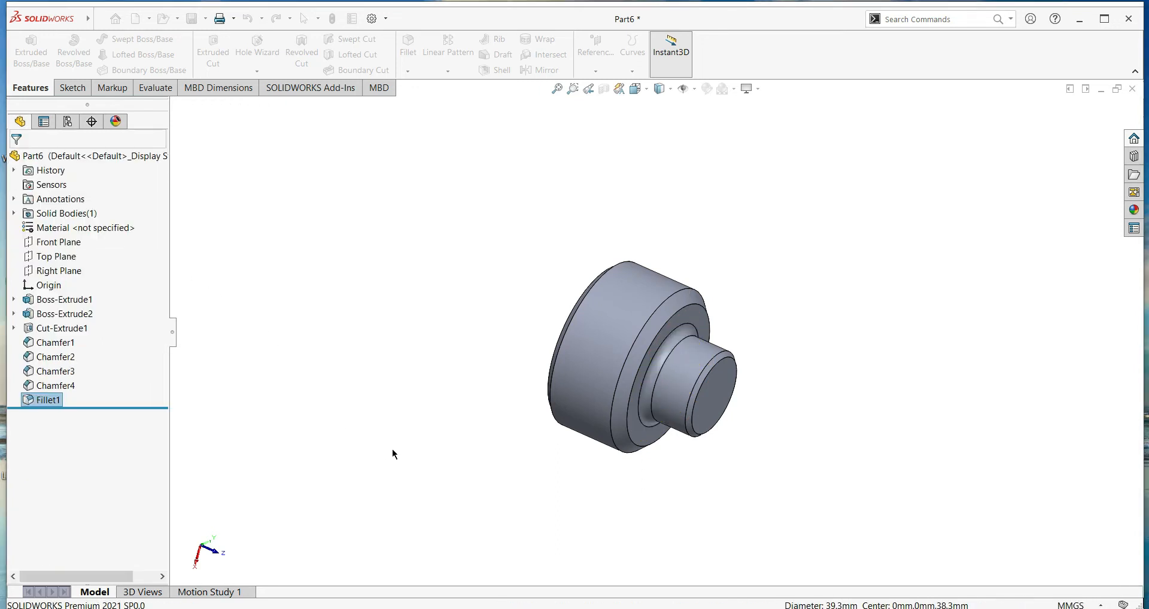
- Start a sketch on the recess floor and draw a vertical centerline about 37.5 mm long from the origin down to the cylinder's outer edge
{"action": "middle_click_drag", "start_coordinate": [425, 471], "coordinate": [459, 468]}
{"action": "left_click", "coordinate": [672, 390]}
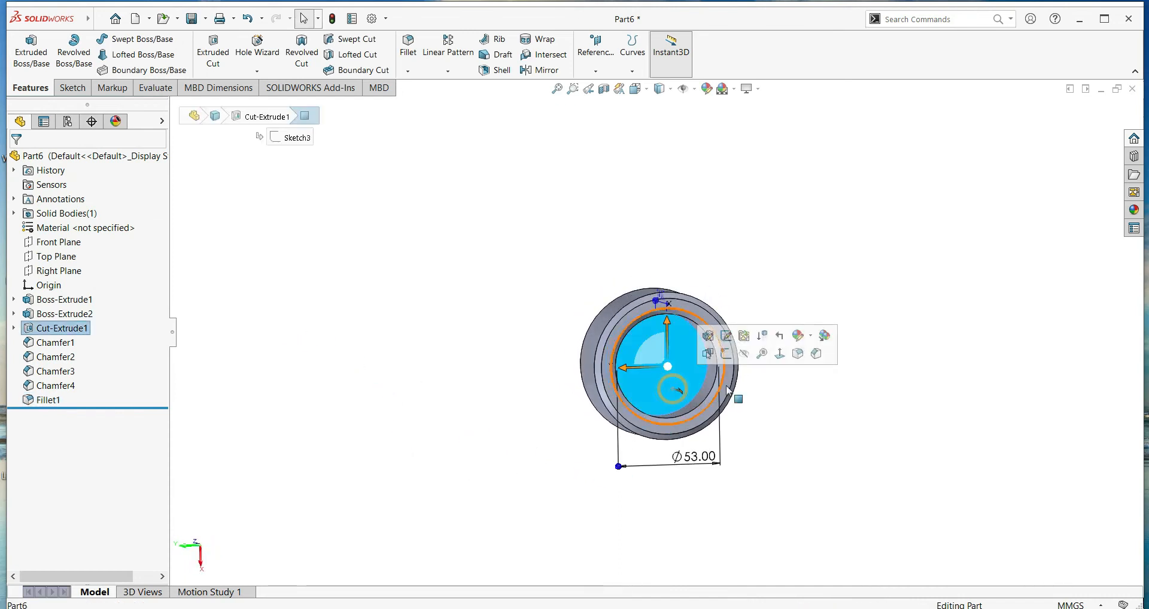
{"action": "left_click", "coordinate": [731, 365]}
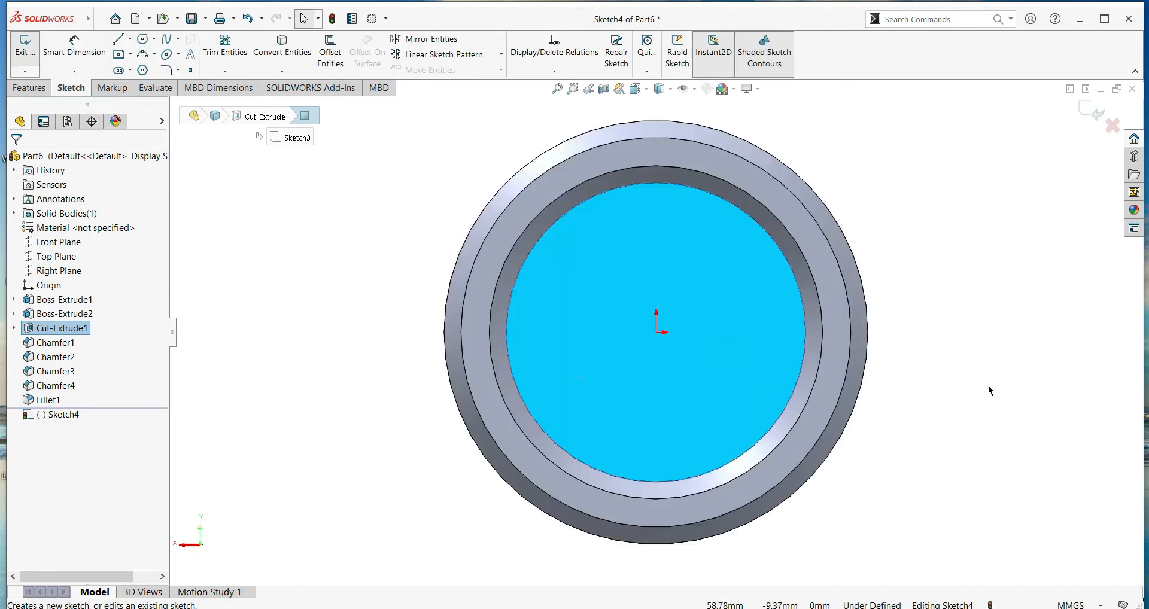
{"action": "left_click", "coordinate": [989, 388]}
{"action": "left_click", "coordinate": [129, 39]}
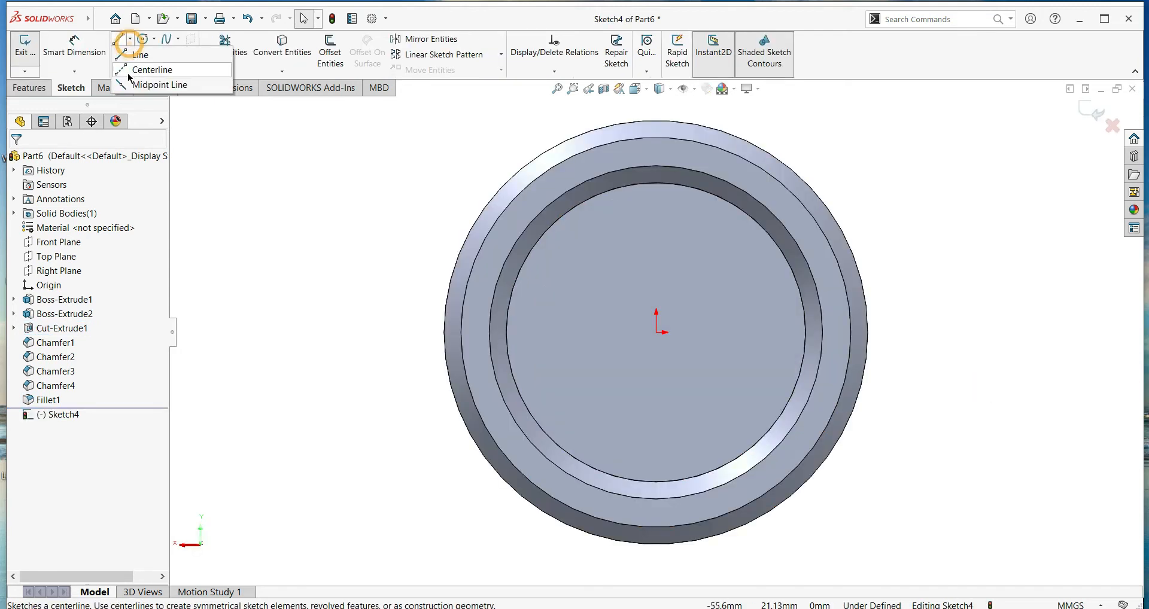
{"action": "left_click", "coordinate": [126, 70]}
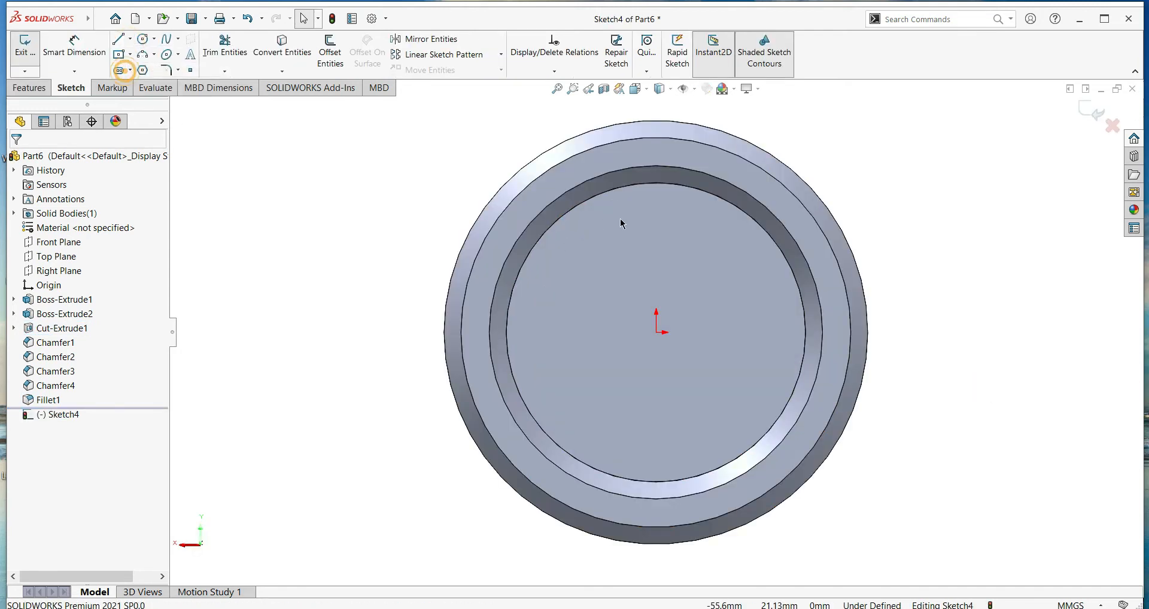
{"action": "left_click", "coordinate": [657, 332]}
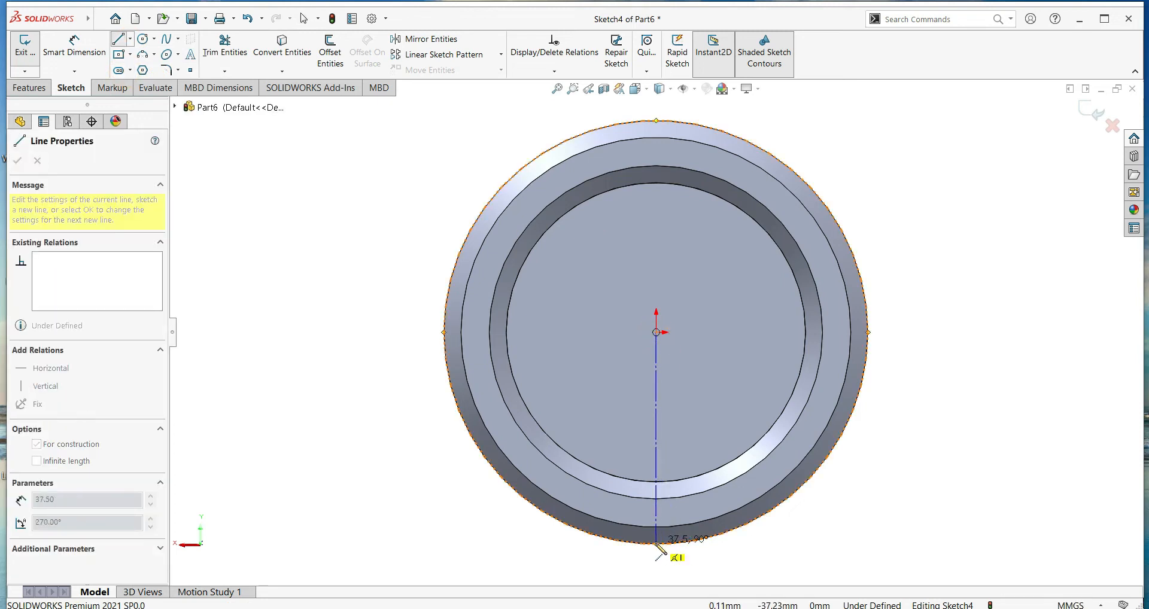
{"action": "left_click", "coordinate": [656, 543]}
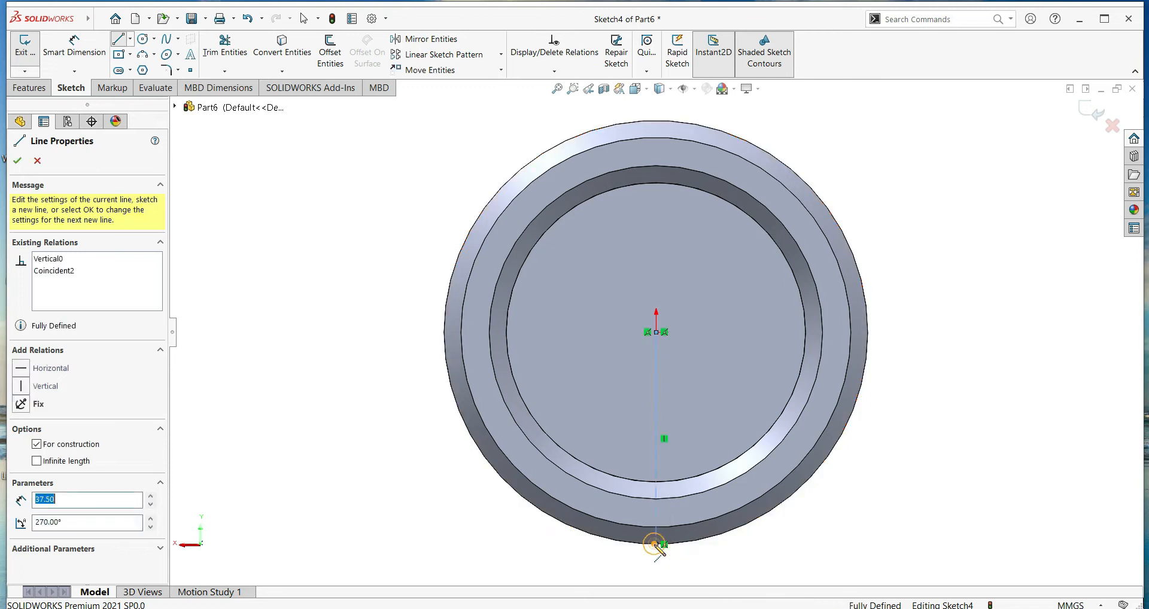
{"action": "right_click", "coordinate": [590, 412]}
{"action": "left_click", "coordinate": [595, 419]}
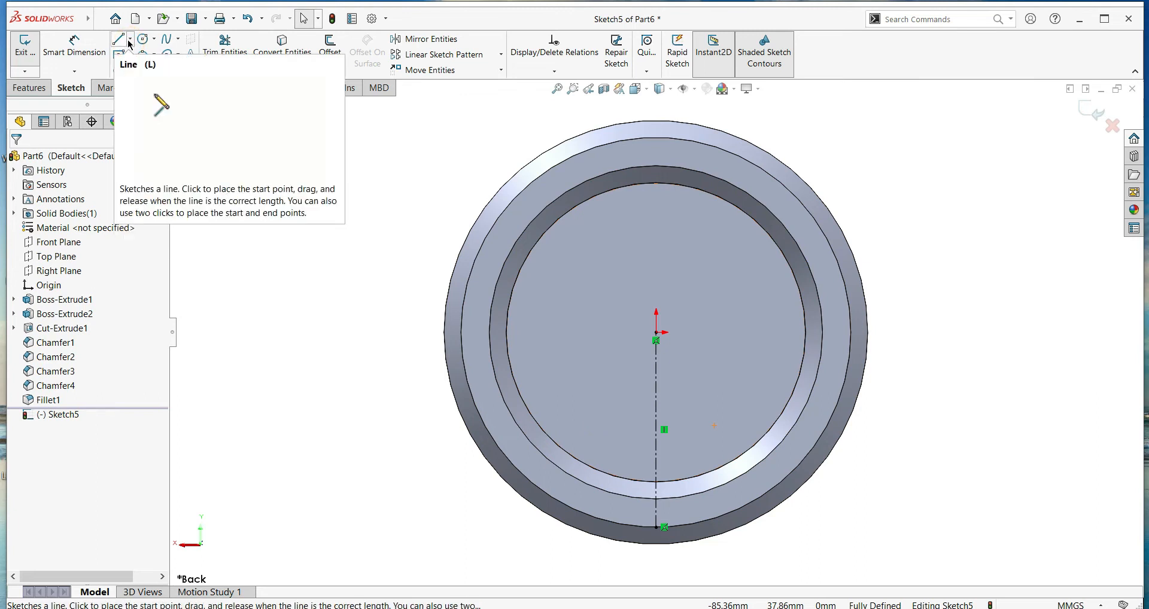
- Draw a midpoint line about 8 mm long, centred where the centerline crosses the recess chamfer's outer edge
{"action": "left_click", "coordinate": [129, 38]}
{"action": "left_click", "coordinate": [157, 85]}
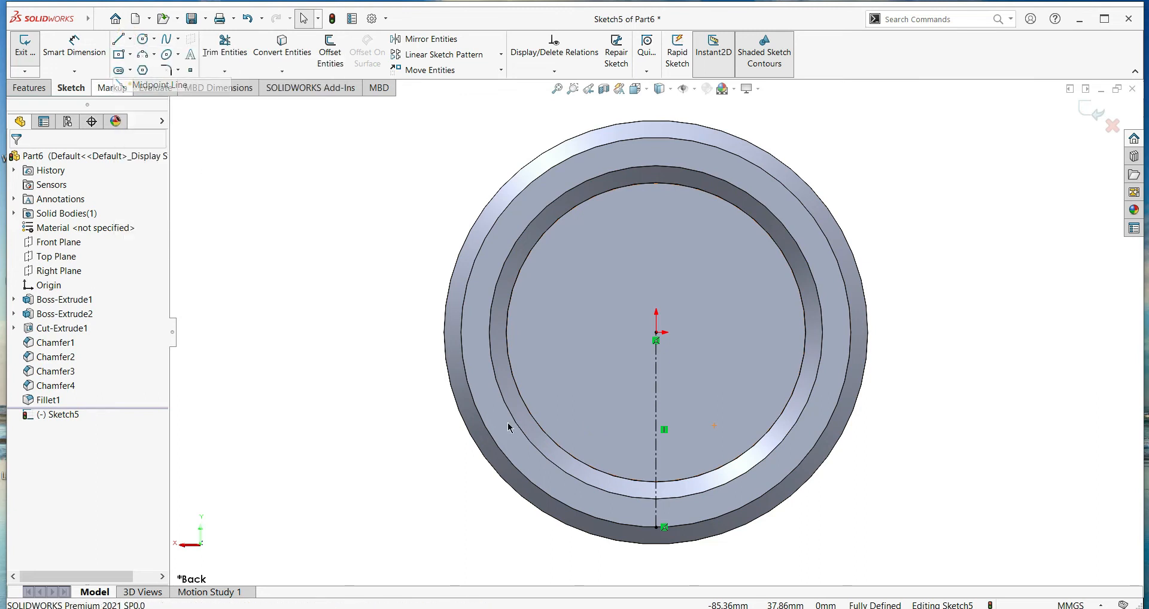
{"action": "scroll", "coordinate": [658, 510], "scroll_direction": "down", "scroll_amount": 4}
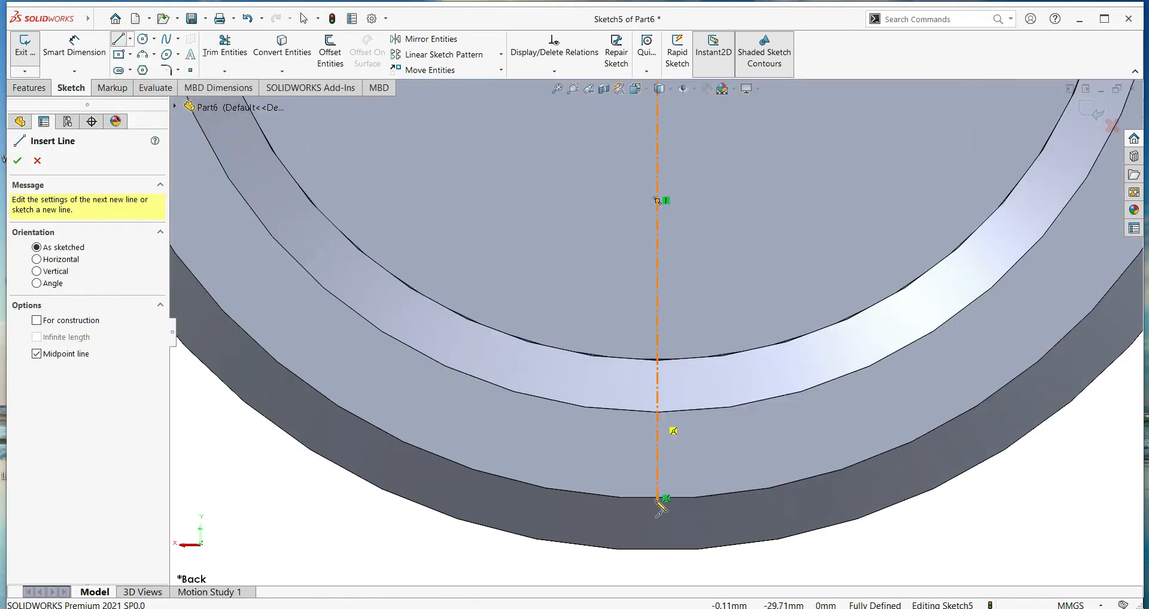
{"action": "left_click", "coordinate": [657, 412]}
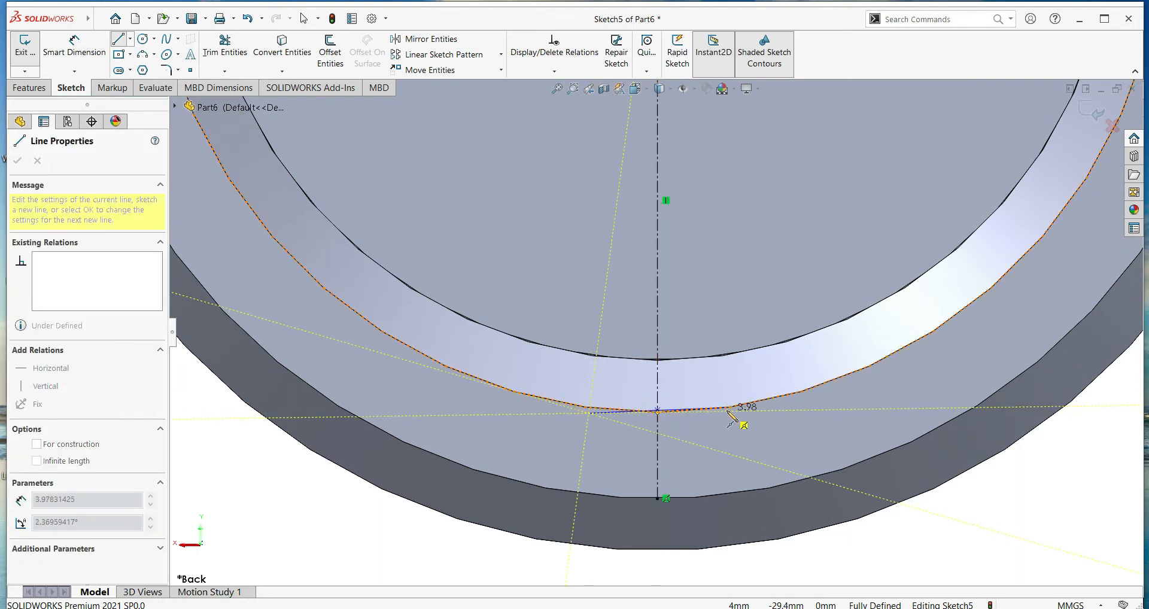
{"action": "left_click", "coordinate": [727, 408]}
{"action": "key", "text": "Escape"}
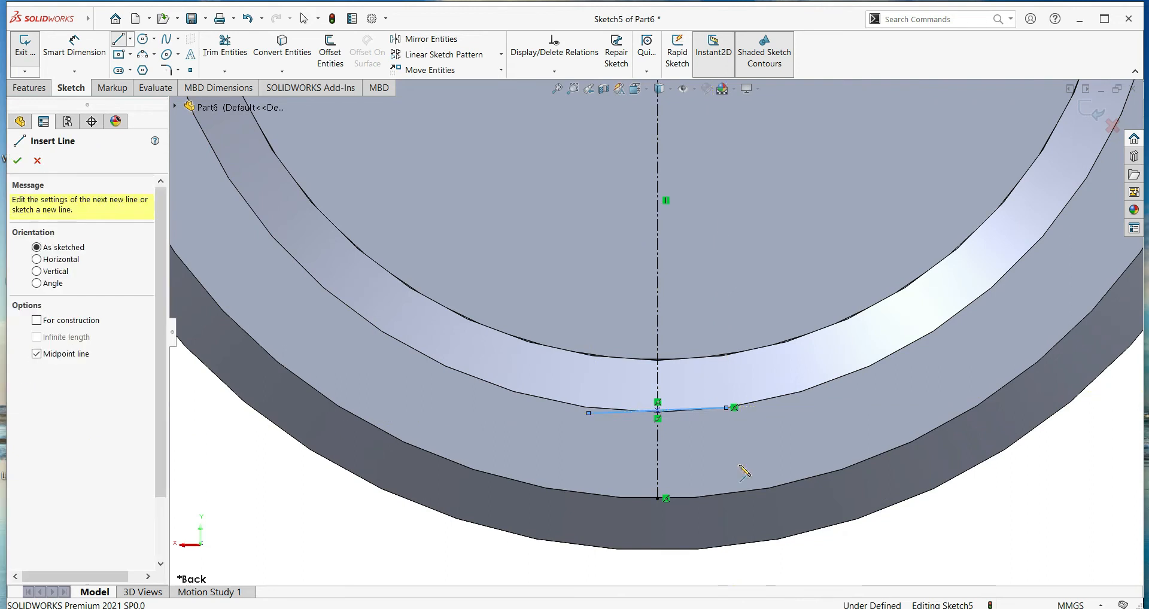
{"action": "key", "text": "Escape"}
- Try a horizontal relation on the short midpoint line and delete the line
{"action": "left_click", "coordinate": [696, 409]}
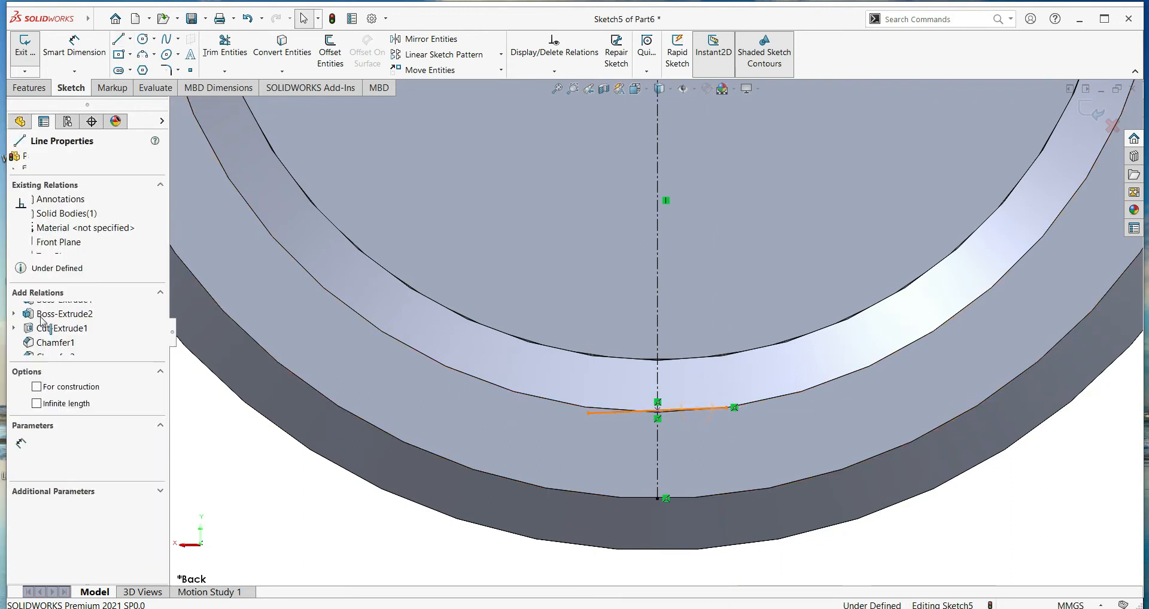
{"action": "left_click", "coordinate": [20, 312]}
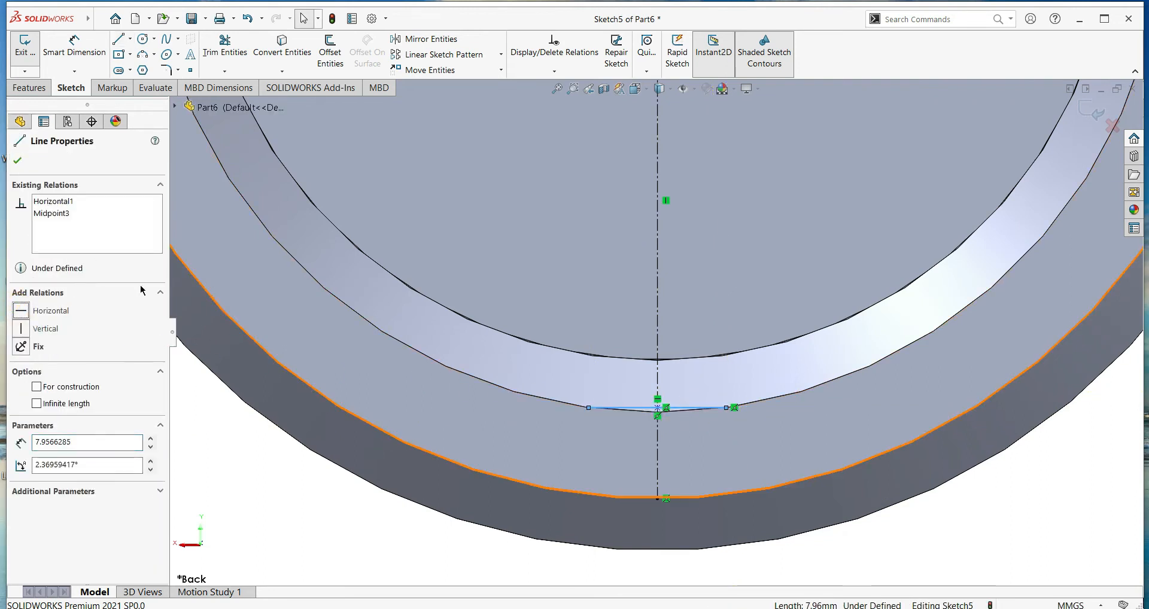
{"action": "key", "text": "Escape"}
{"action": "left_click", "coordinate": [625, 408]}
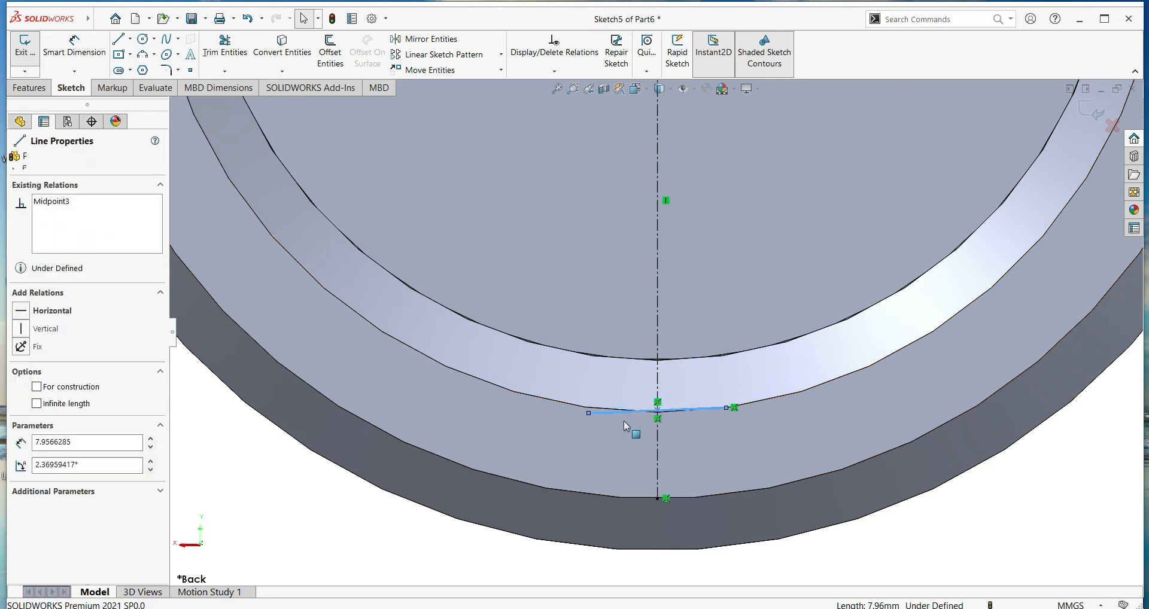
{"action": "key", "text": "Delete"}
{"action": "scroll", "coordinate": [671, 325], "scroll_direction": "up", "scroll_amount": 5}
{"action": "scroll", "coordinate": [680, 275], "scroll_direction": "down", "scroll_amount": 3}
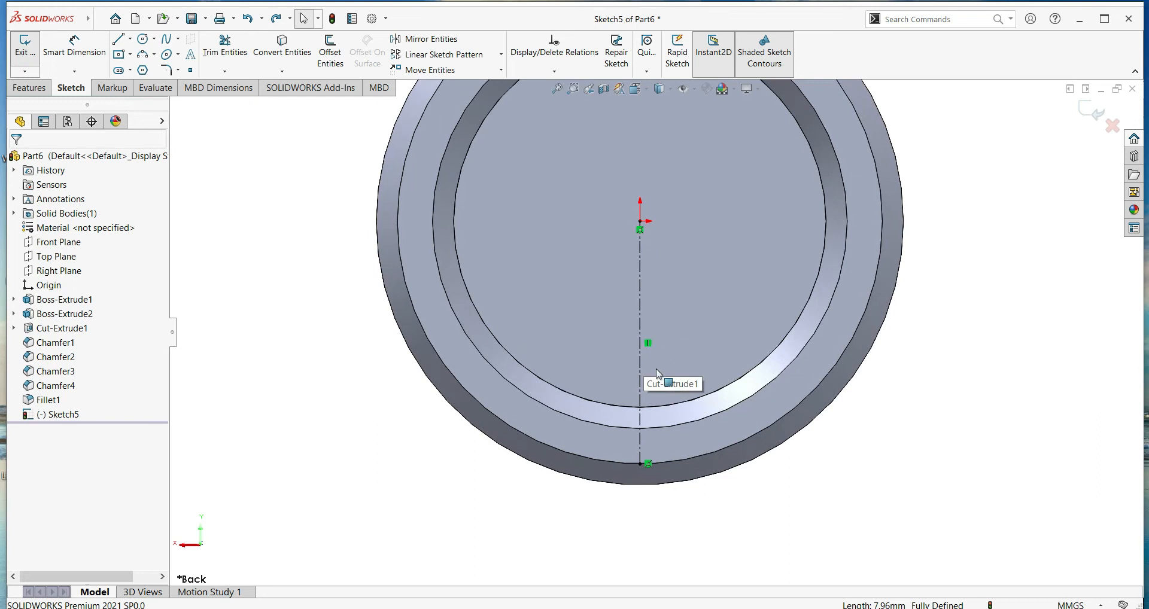
- Draw a horizontal midpoint line about 5.5 mm long, centred where the centerline meets the recess chamfer's outer edge
{"action": "left_click", "coordinate": [130, 40]}
{"action": "left_click", "coordinate": [141, 88]}
{"action": "scroll", "coordinate": [651, 390], "scroll_direction": "down", "scroll_amount": 7}
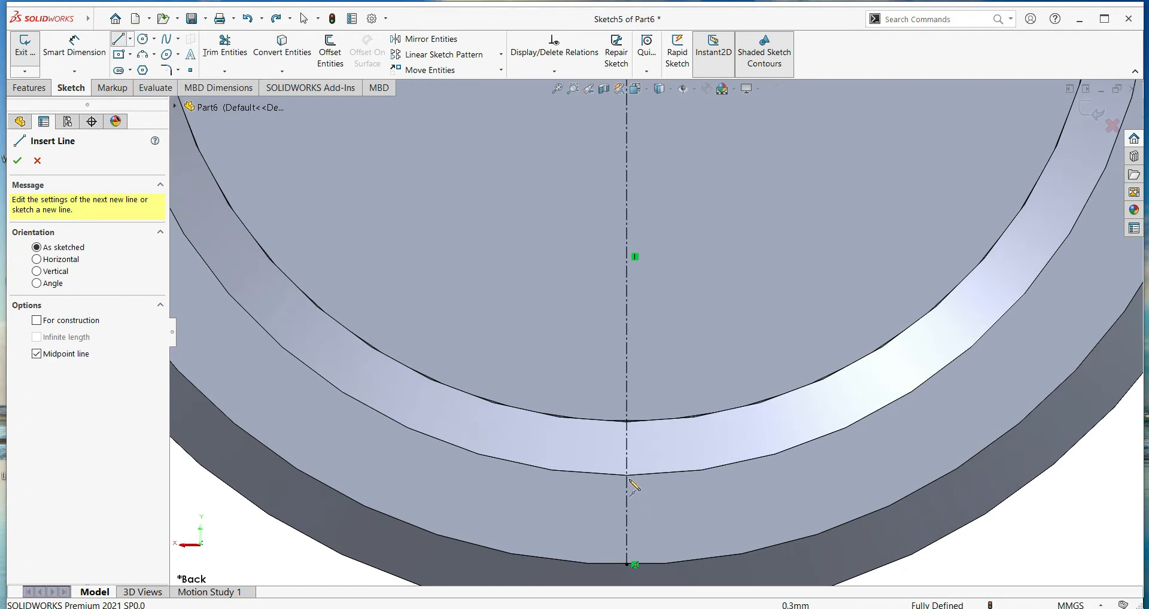
{"action": "scroll", "coordinate": [622, 482], "scroll_direction": "down", "scroll_amount": 3}
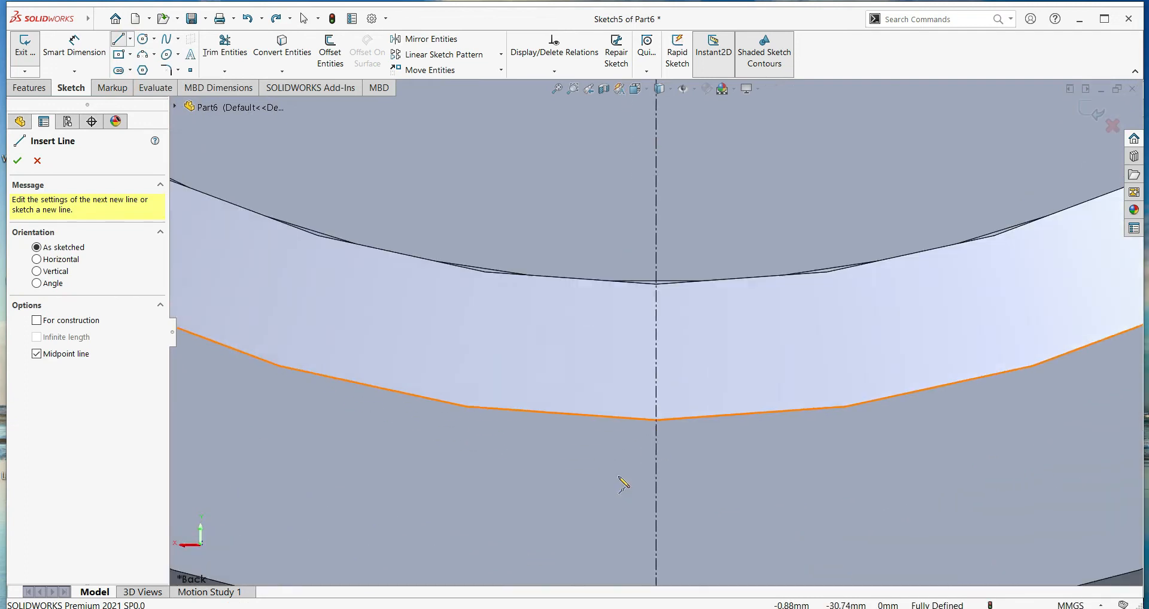
{"action": "left_click", "coordinate": [656, 421]}
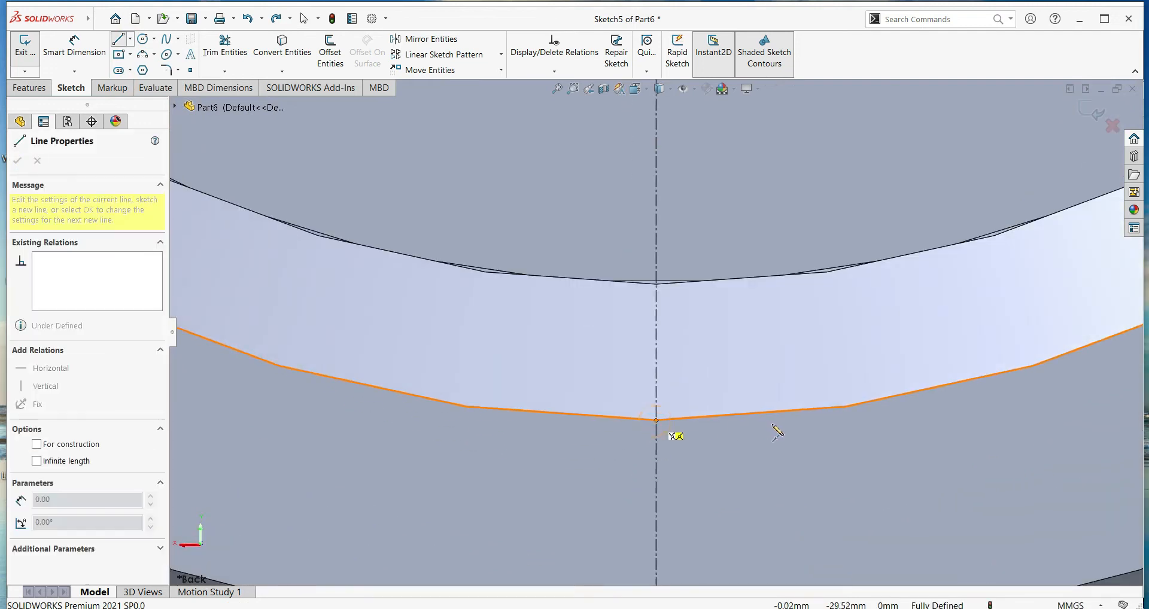
{"action": "left_click", "coordinate": [779, 422]}
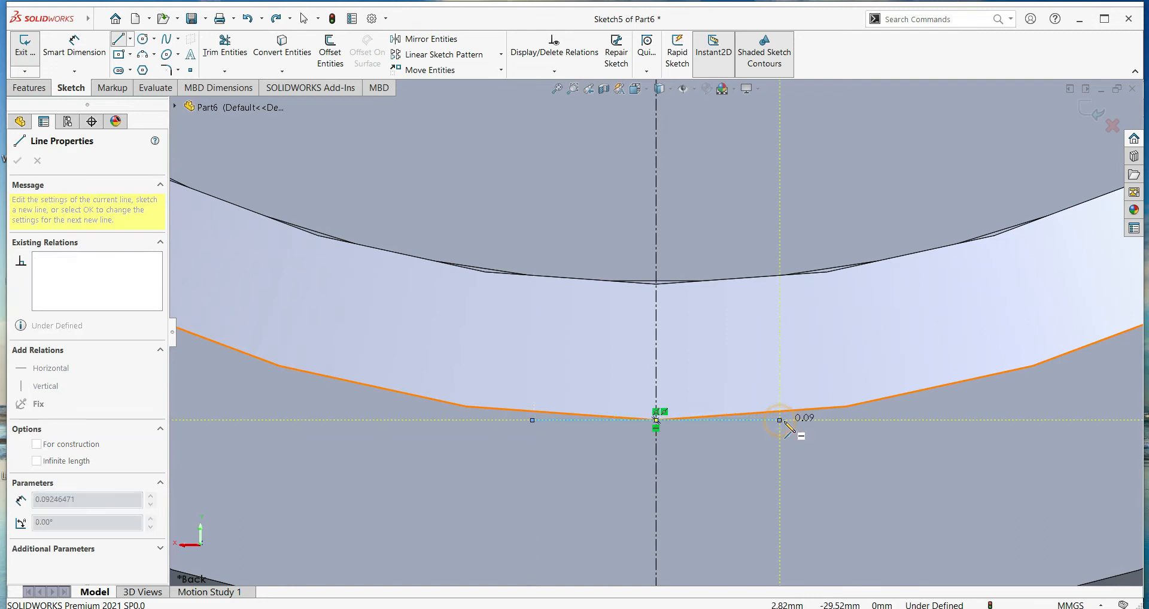
{"action": "right_click", "coordinate": [786, 423]}
{"action": "left_click", "coordinate": [815, 439]}
- Dimension the short horizontal line to a length of 1.3 mm
{"action": "left_click", "coordinate": [91, 48]}
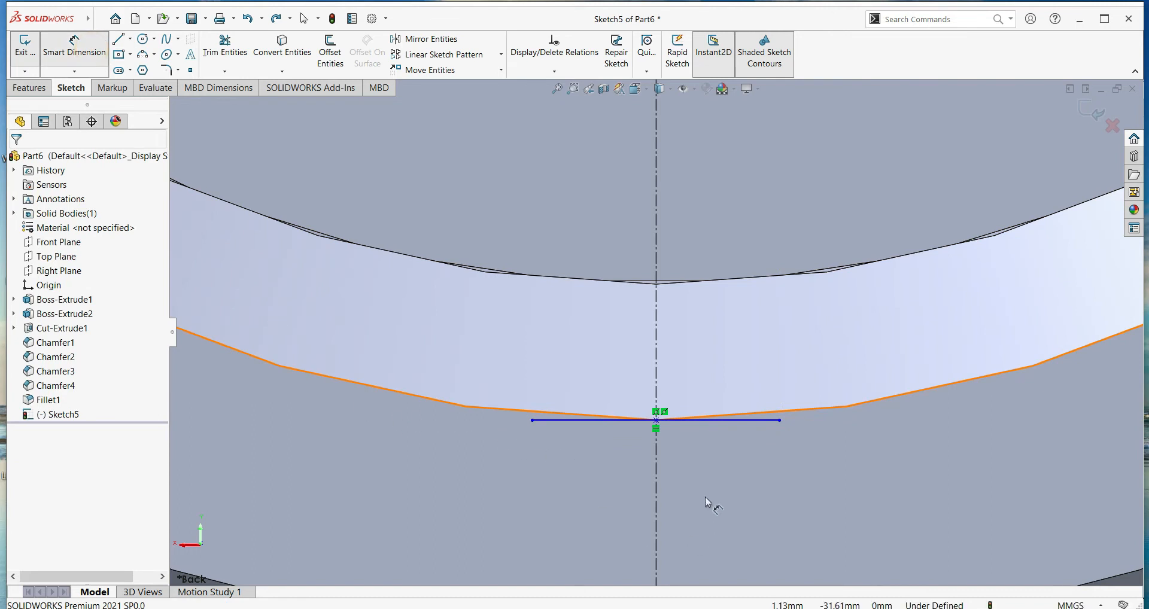
{"action": "left_click", "coordinate": [605, 420]}
{"action": "left_click", "coordinate": [615, 468]}
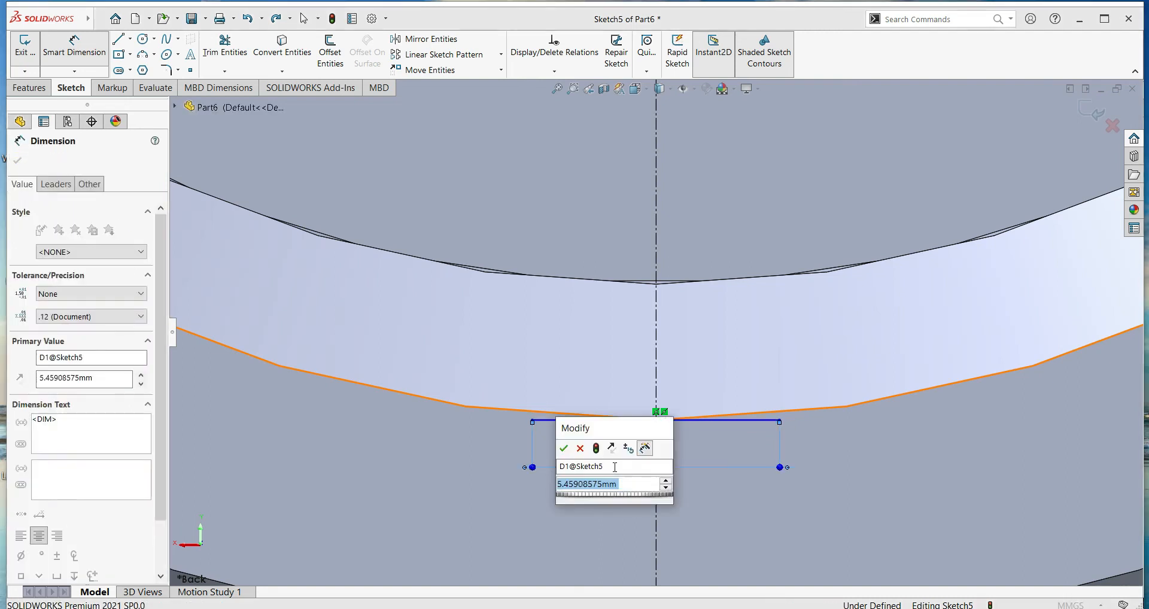
{"action": "type", "text": "1.3"}
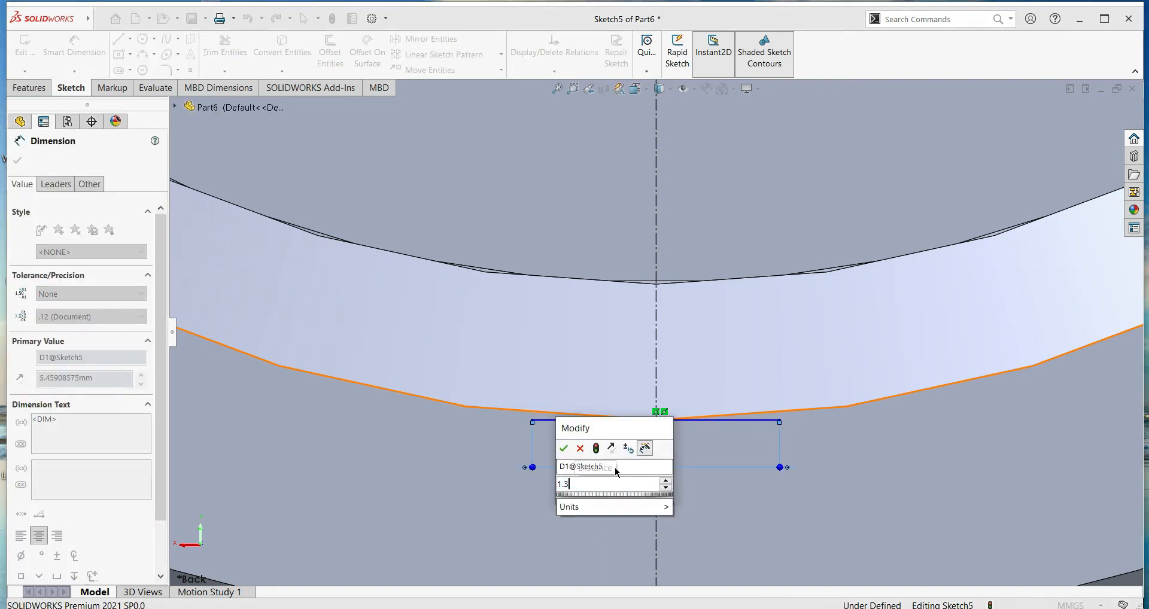
{"action": "key", "text": "Escape"}
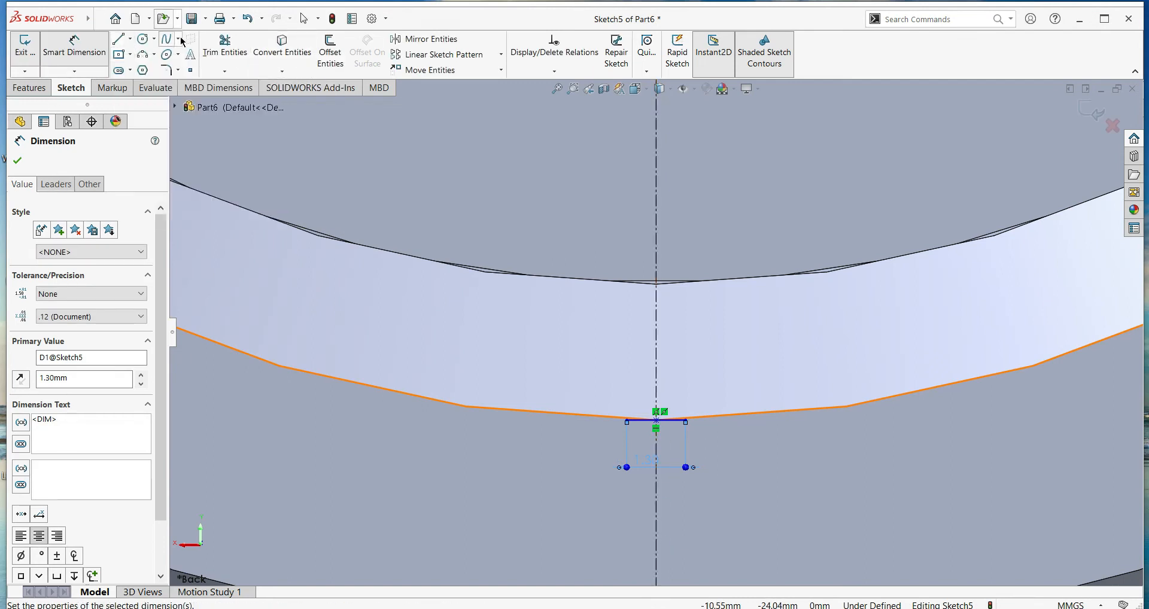
- Draw a line slanting up and outward from the 1.3 mm line's left end, and a horizontal line about 2.18 mm long back to the centerline
{"action": "left_click", "coordinate": [123, 41]}
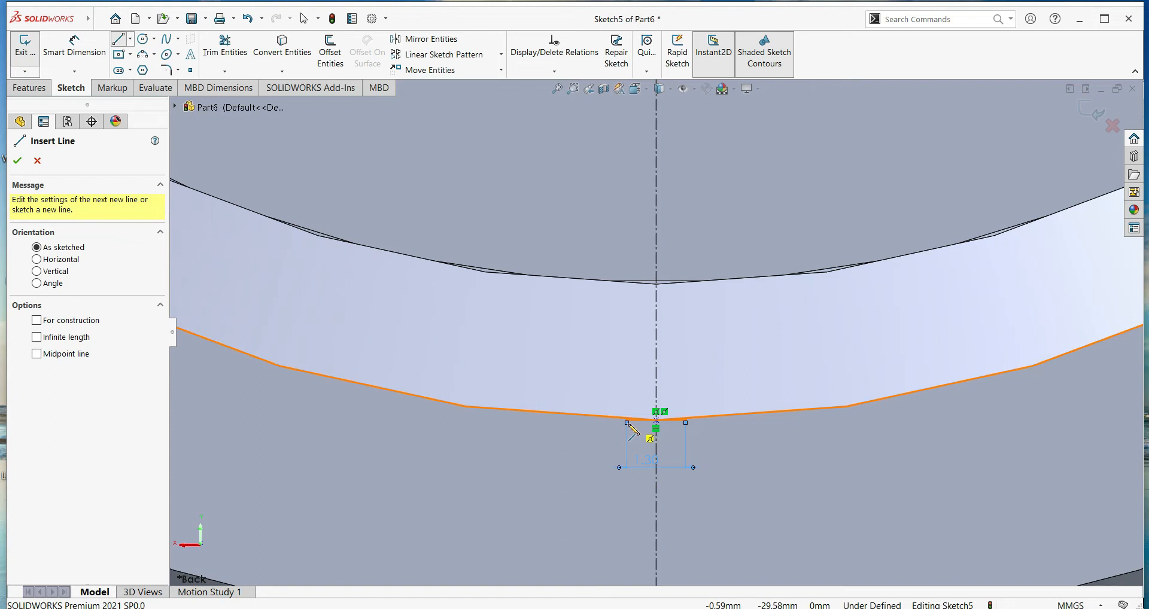
{"action": "mouse_move", "coordinate": [626, 419]}
{"action": "left_mouse_down"}
{"action": "mouse_move", "coordinate": [585, 318]}
{"action": "mouse_move", "coordinate": [594, 290]}
{"action": "mouse_move", "coordinate": [556, 257]}
{"action": "left_mouse_up"}
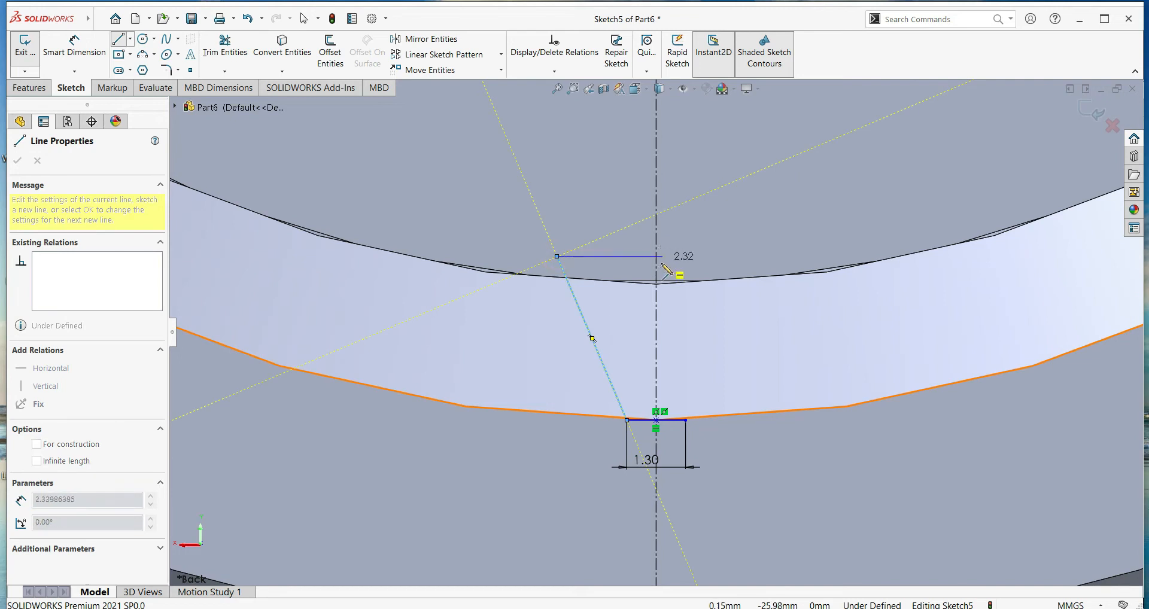
{"action": "left_click", "coordinate": [658, 256]}
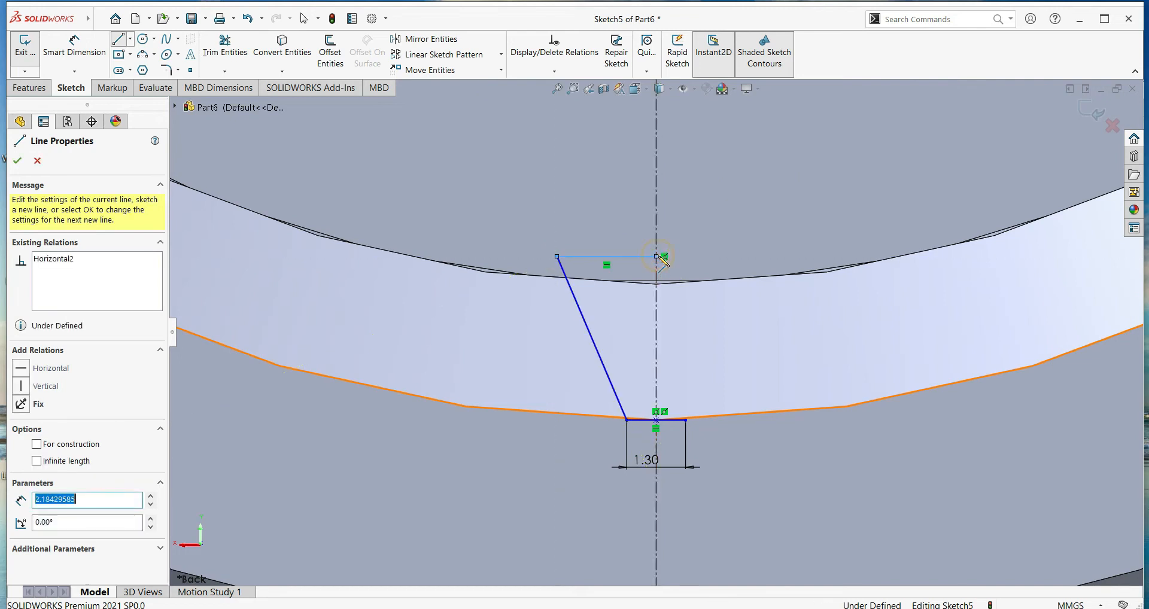
{"action": "right_click", "coordinate": [724, 267]}
{"action": "left_click", "coordinate": [747, 276]}
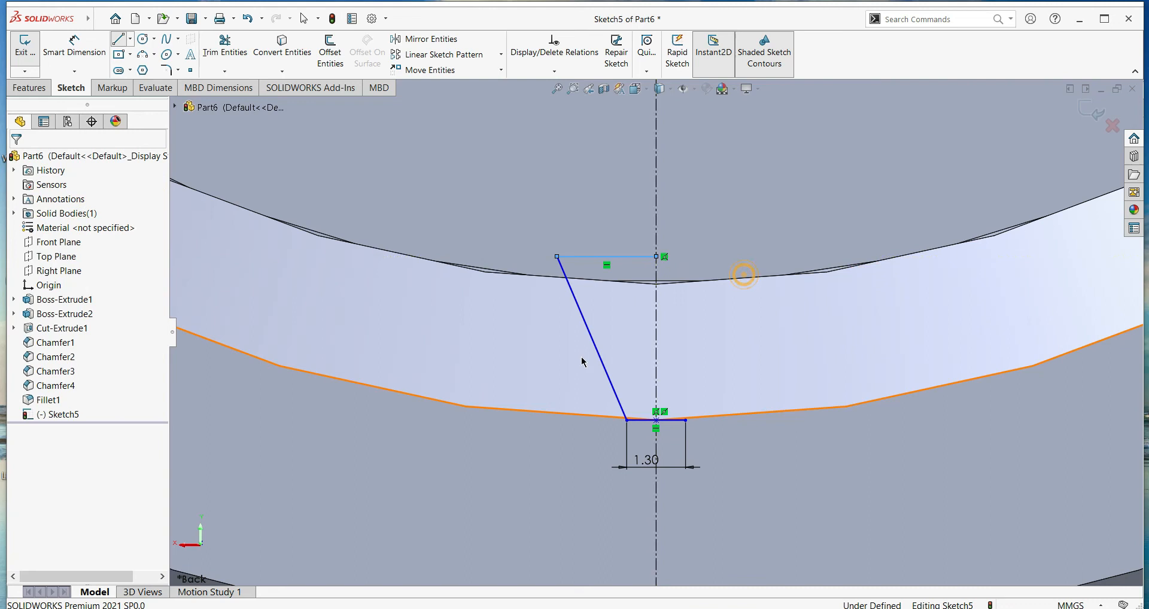
- Mirror the slanted line and the upper horizontal line about the vertical centerline to close the trapezoid
{"action": "left_click", "coordinate": [424, 40]}
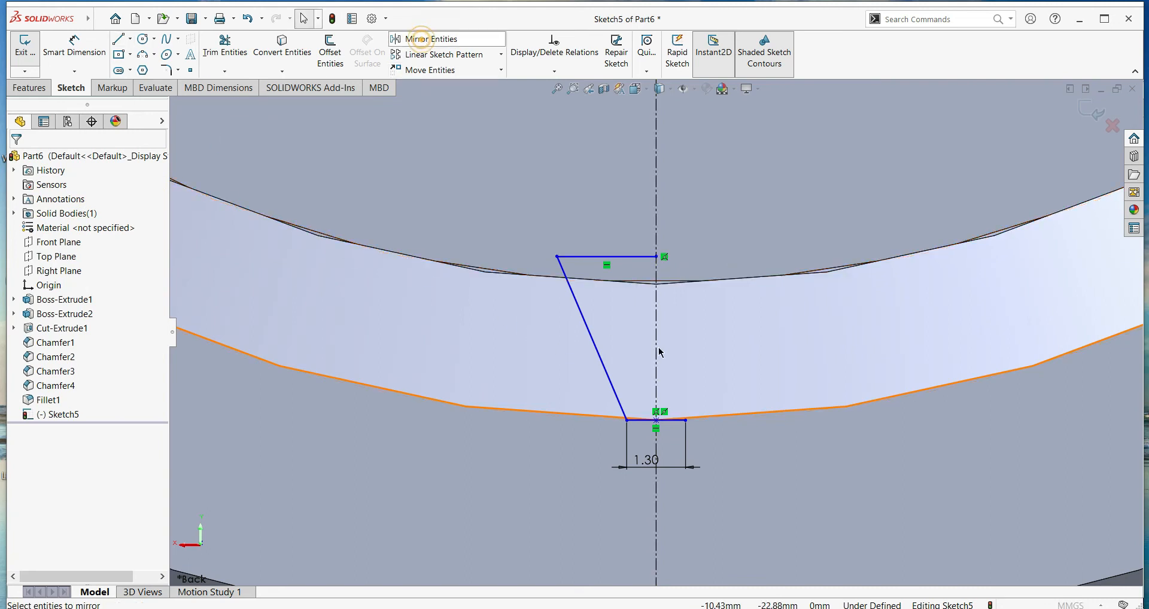
{"action": "left_click", "coordinate": [631, 256]}
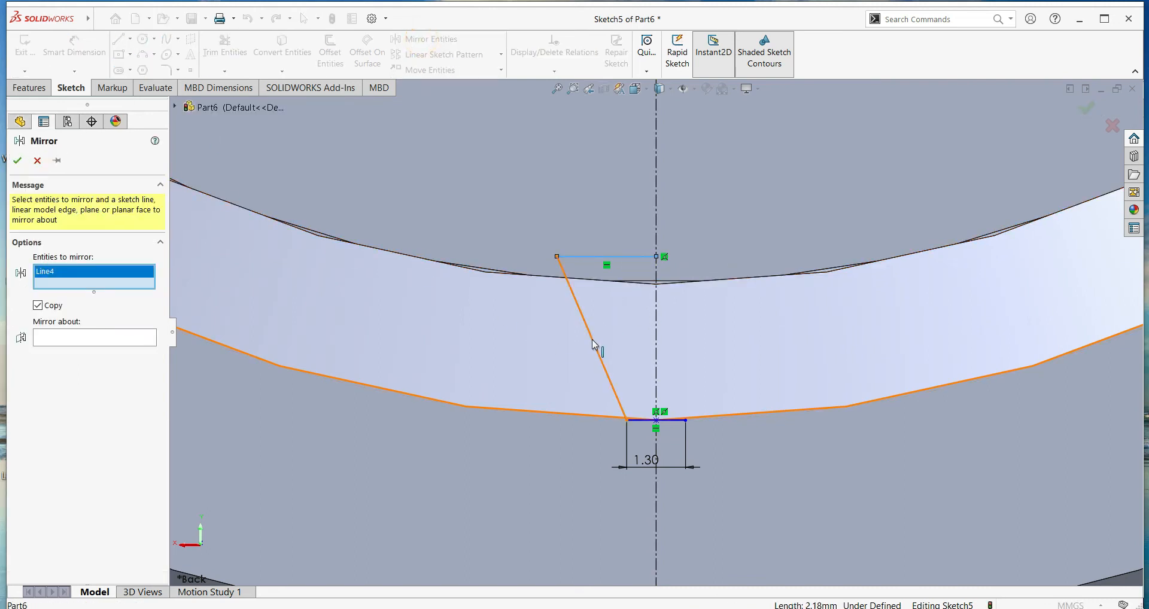
{"action": "left_click", "coordinate": [592, 335]}
{"action": "left_click", "coordinate": [93, 347]}
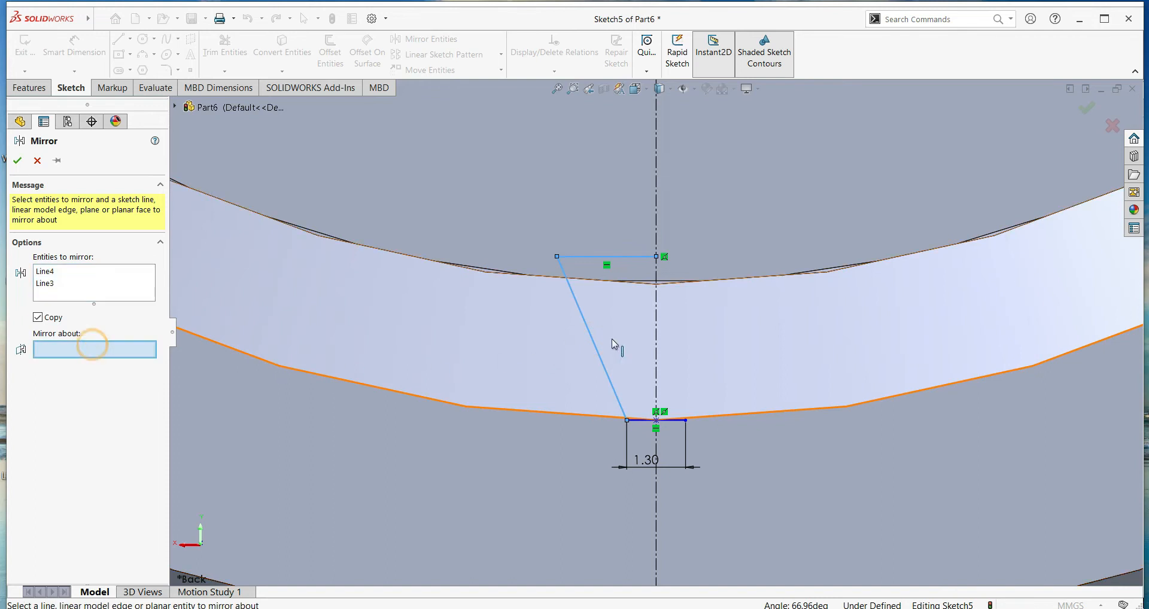
{"action": "left_click", "coordinate": [655, 332]}
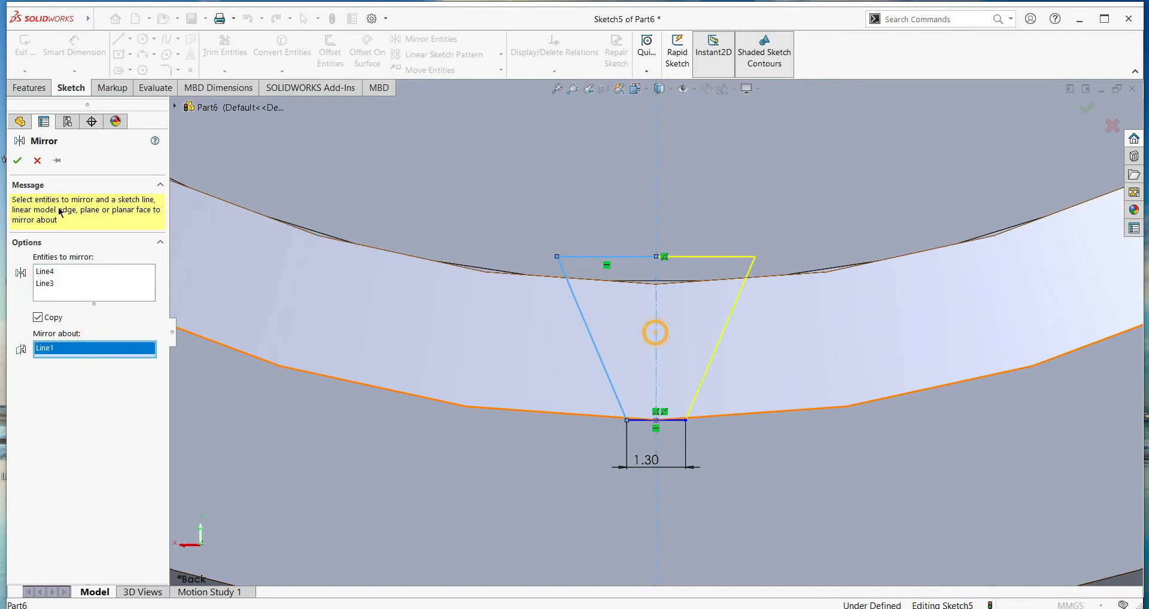
{"action": "left_click", "coordinate": [18, 158]}
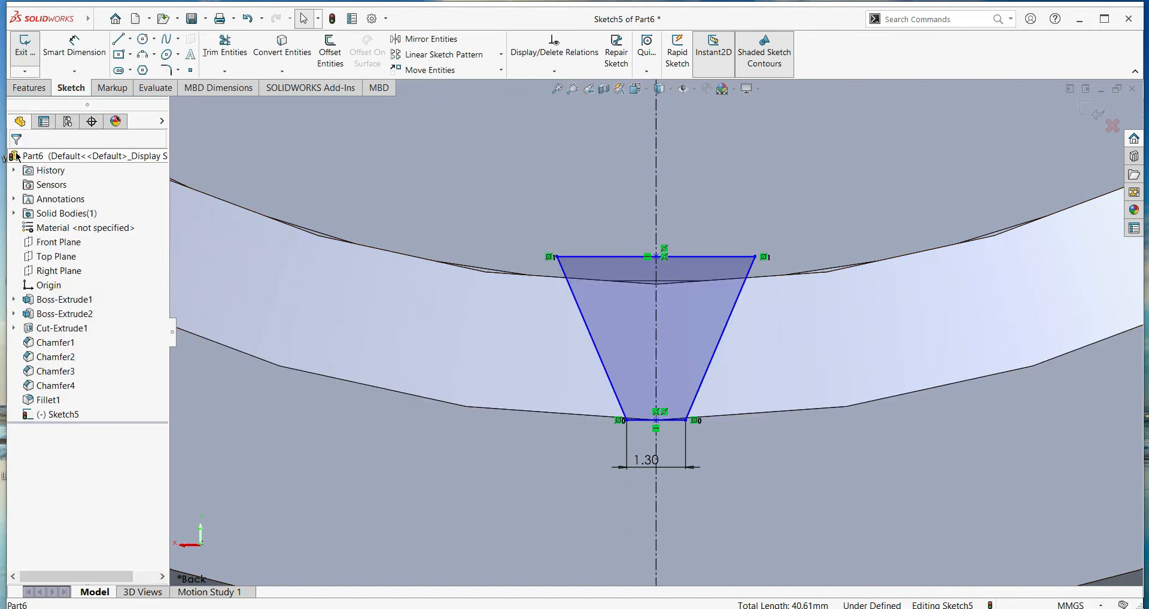
- Dimension the upper horizontal line of the trapezoid to a length of 4 mm
{"action": "left_click", "coordinate": [39, 90]}
{"action": "left_click", "coordinate": [71, 88]}
{"action": "left_click", "coordinate": [72, 48]}
{"action": "left_click", "coordinate": [597, 257]}
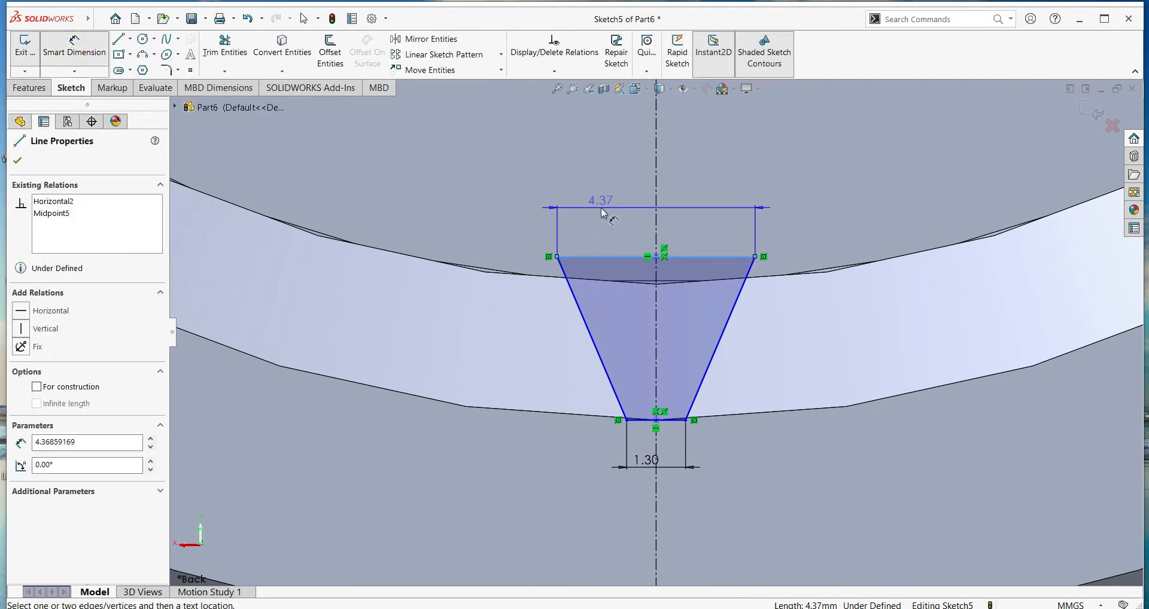
{"action": "left_click", "coordinate": [603, 212]}
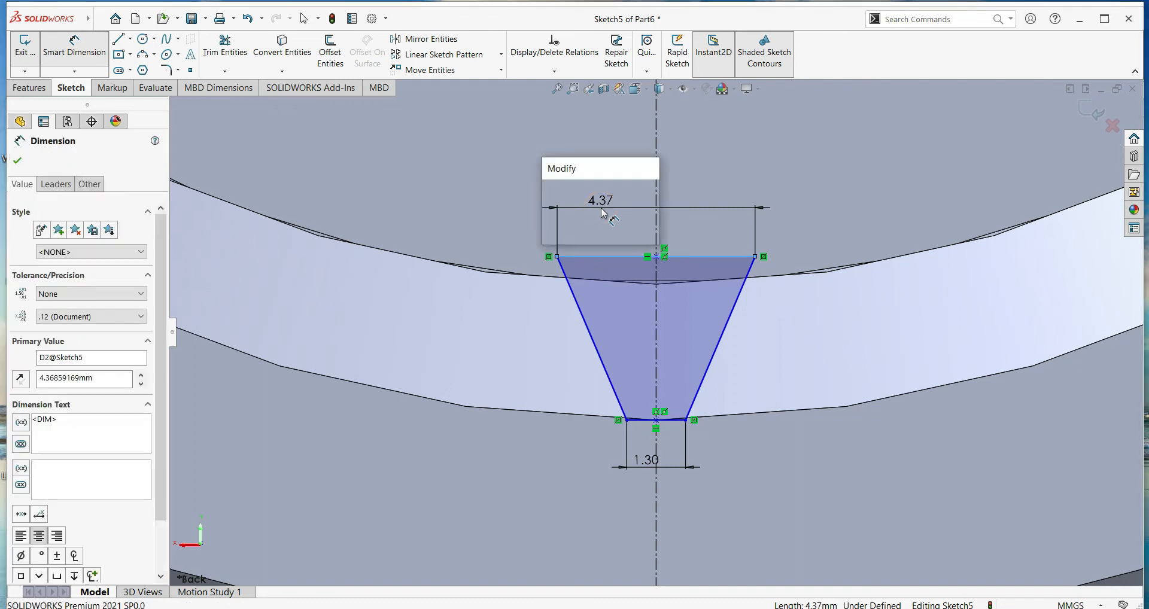
{"action": "type", "text": "4"}
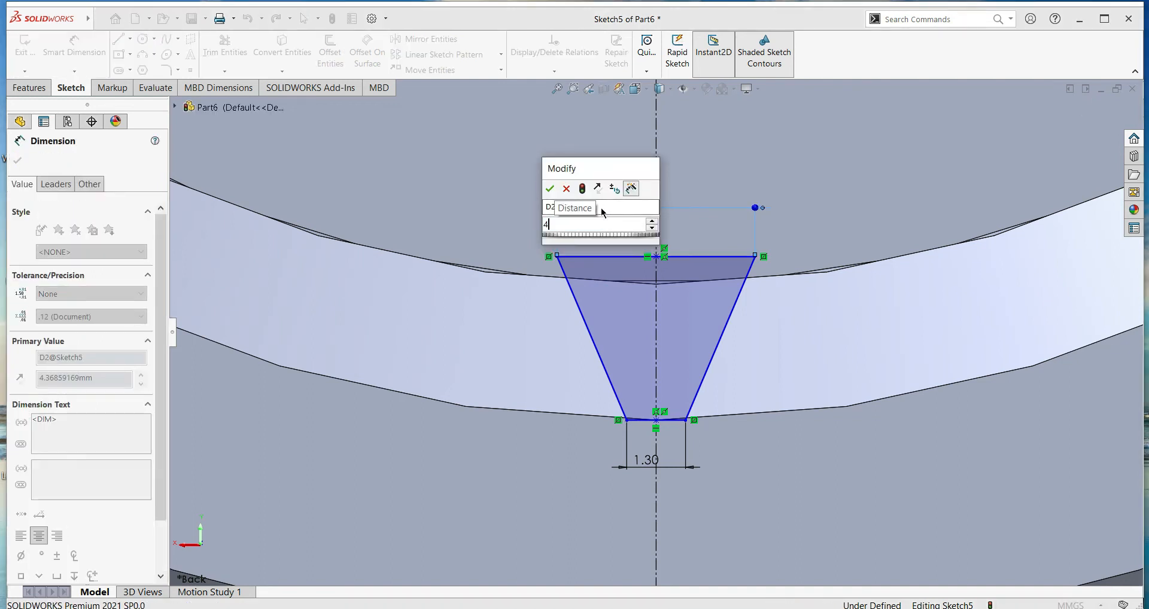
{"action": "key", "text": "Return"}
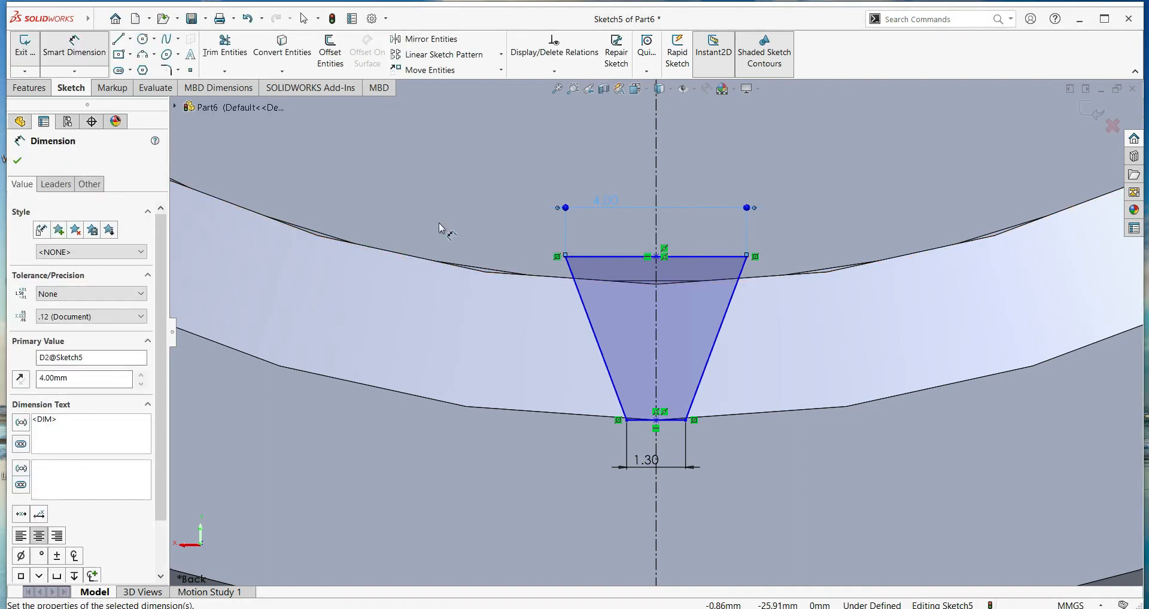
{"action": "left_click", "coordinate": [20, 159]}
- Cut-extrude the trapezoid profile blind to a depth of 24 mm along the recess wall
{"action": "left_click", "coordinate": [30, 88]}
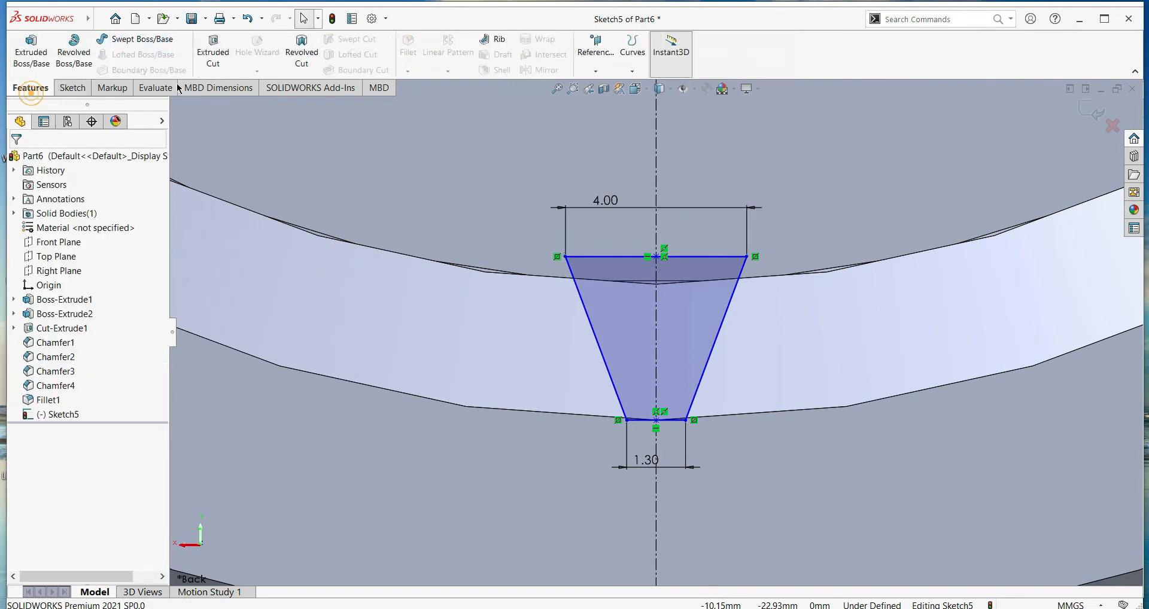
{"action": "left_click", "coordinate": [209, 71]}
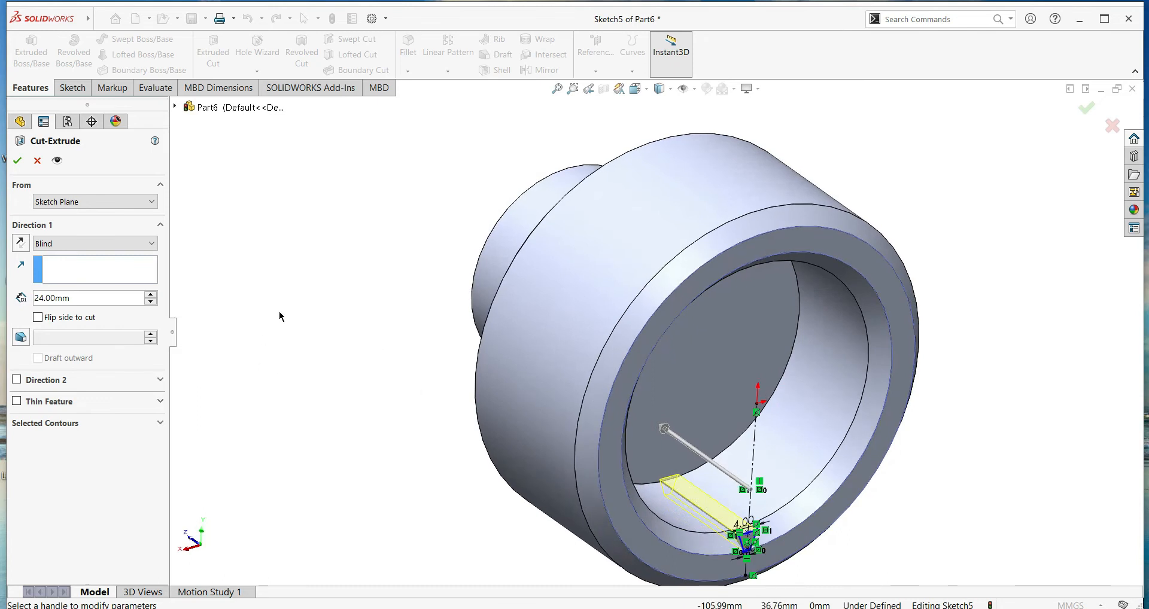
{"action": "left_click", "coordinate": [24, 163]}
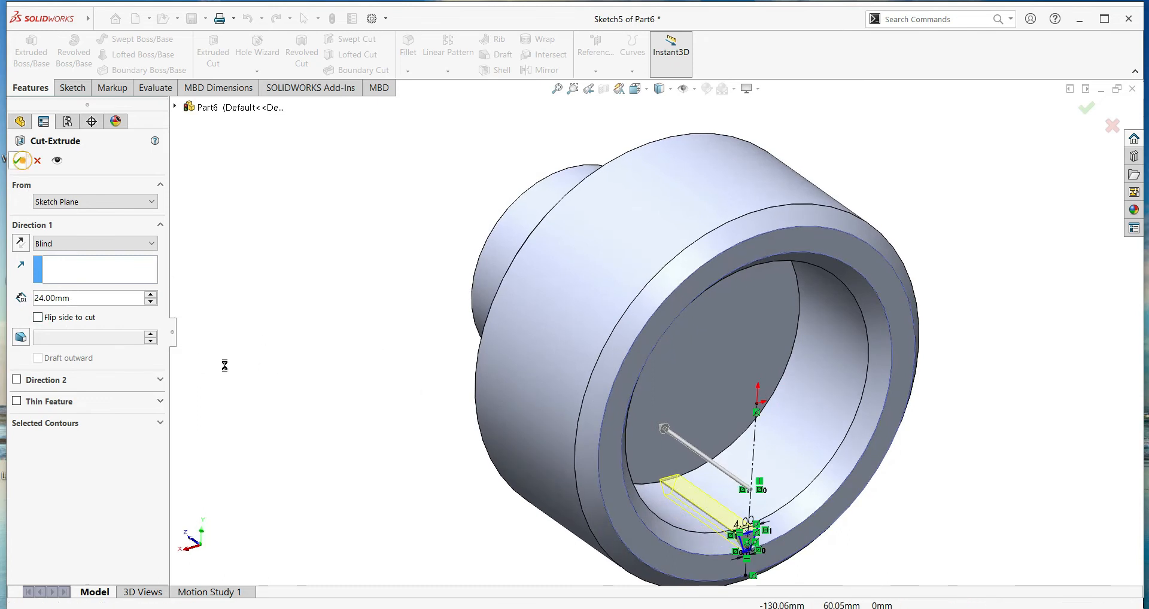
{"action": "middle_click_drag", "start_coordinate": [336, 458], "coordinate": [300, 402]}
{"action": "left_click", "coordinate": [660, 451]}
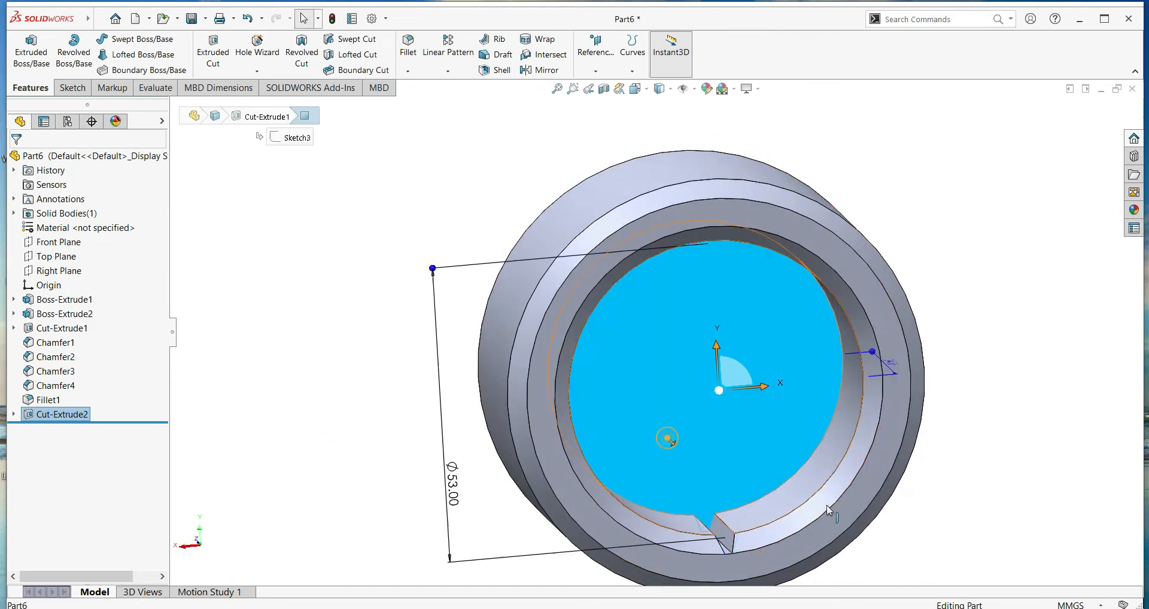
{"action": "left_click", "coordinate": [984, 542]}
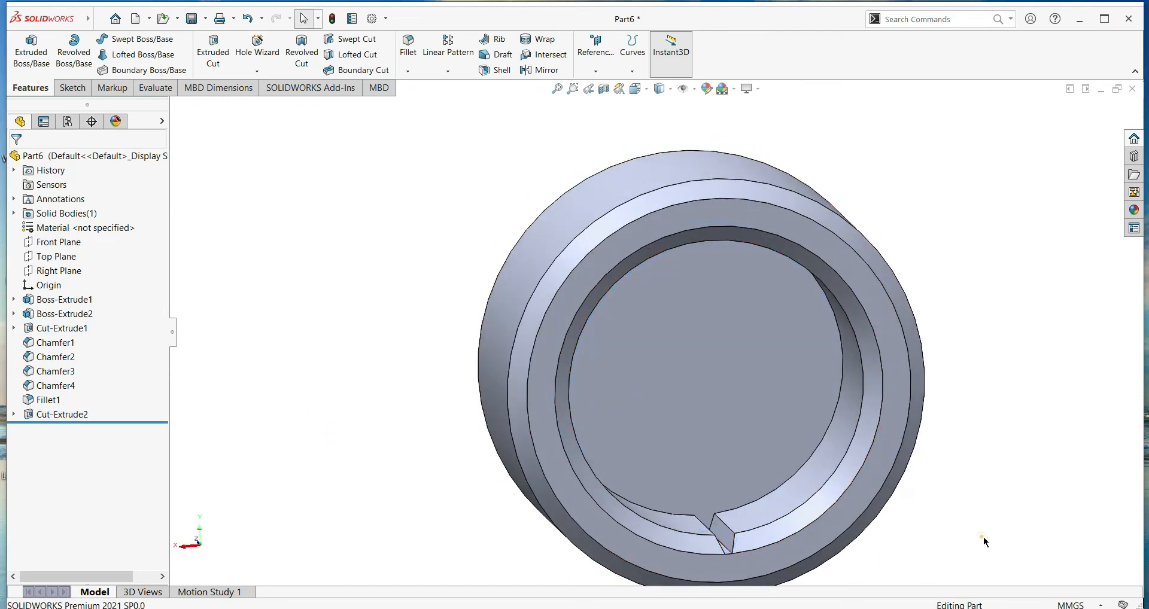
- Circular-pattern the trapezoidal cut around the recess's circular rim edge with 27 equally spaced instances over 360 degrees
{"action": "left_click", "coordinate": [68, 415]}
{"action": "left_click", "coordinate": [447, 70]}
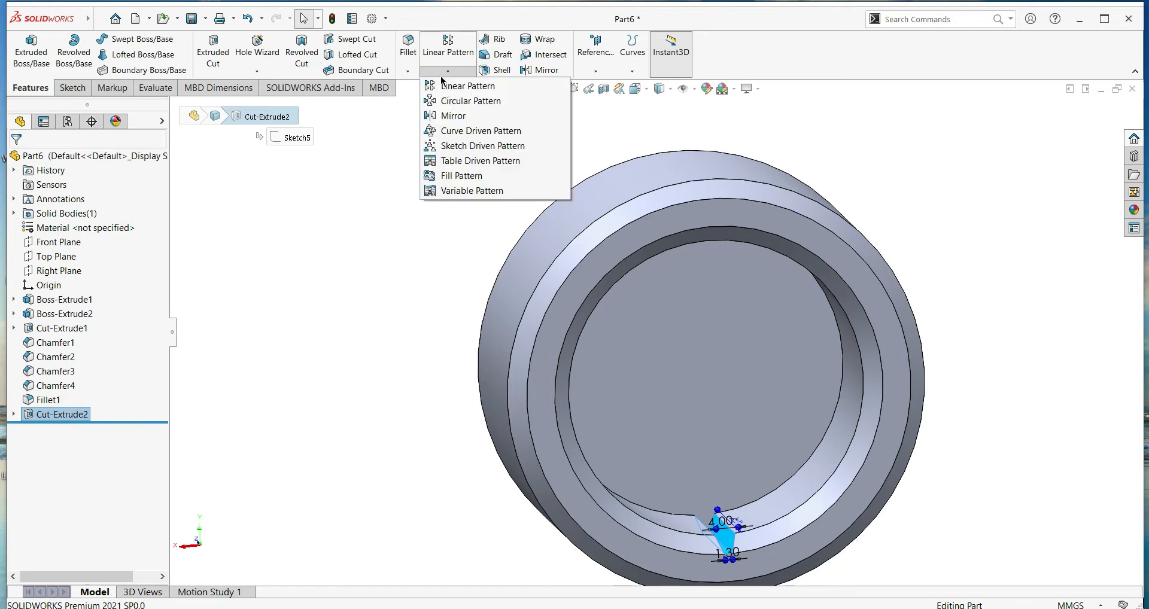
{"action": "left_click", "coordinate": [456, 105]}
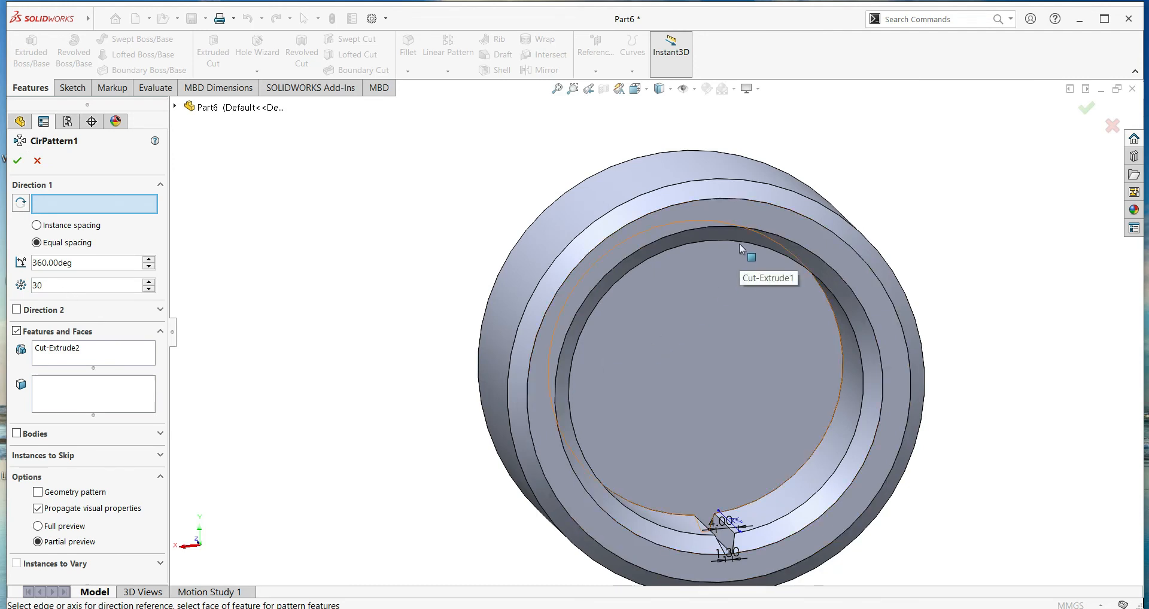
{"action": "left_click", "coordinate": [736, 227]}
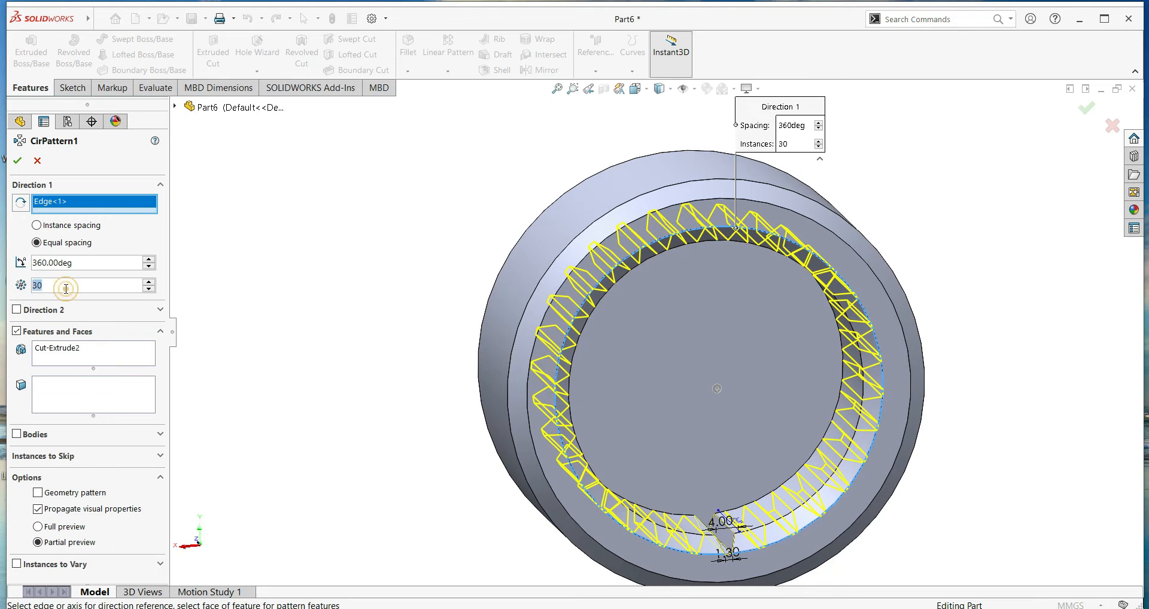
{"action": "type", "text": "27"}
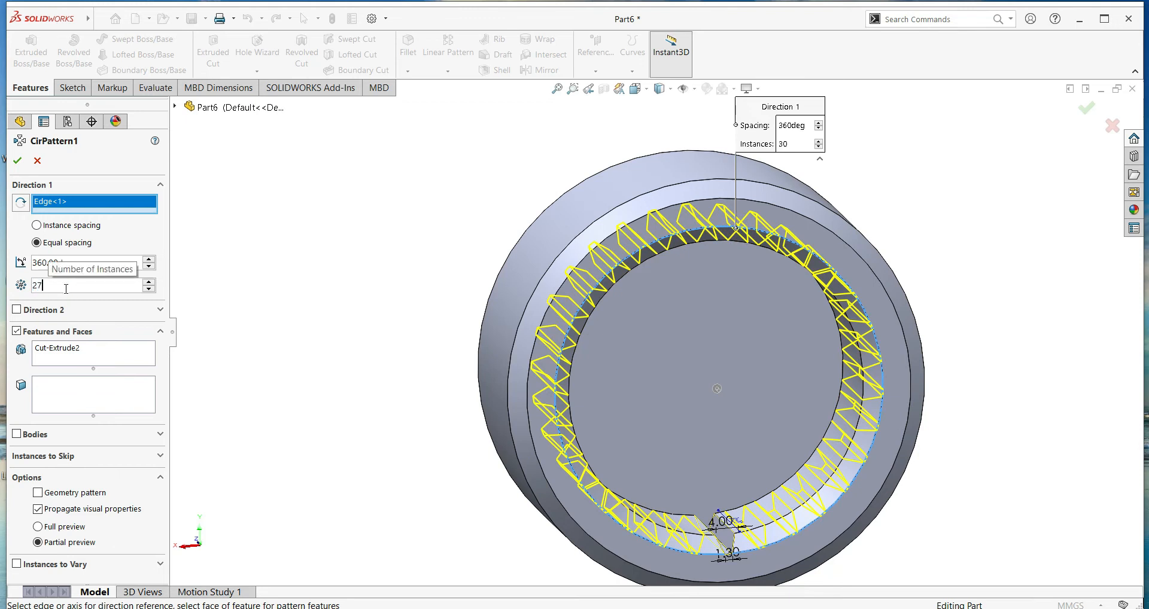
{"action": "key", "text": "Return"}
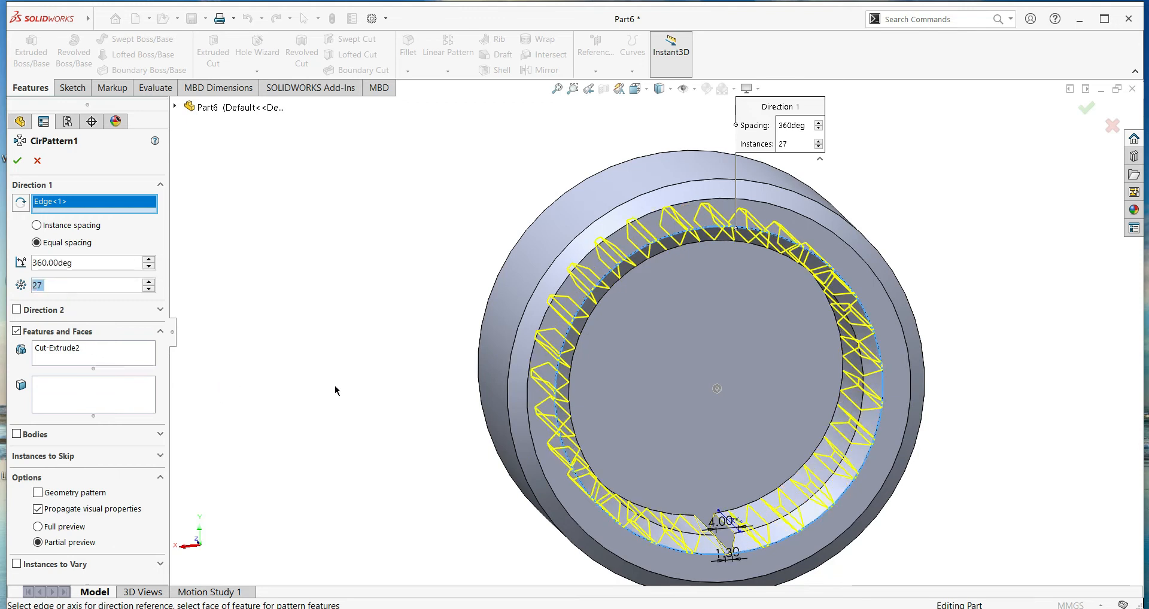
{"action": "middle_click_drag", "start_coordinate": [329, 379], "coordinate": [282, 341]}
{"action": "left_click", "coordinate": [17, 161]}
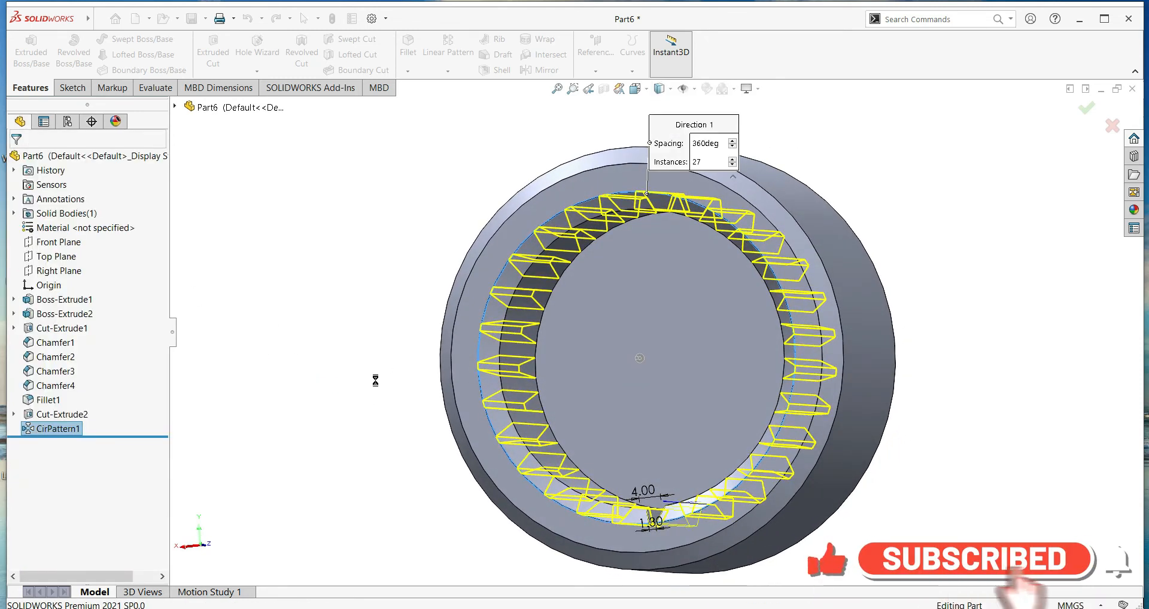
{"action": "mouse_move", "coordinate": [372, 377]}
{"action": "middle_mouse_down"}
{"action": "mouse_move", "coordinate": [397, 387]}
{"action": "mouse_move", "coordinate": [454, 357]}
{"action": "mouse_move", "coordinate": [465, 382]}
{"action": "mouse_move", "coordinate": [423, 400]}
{"action": "mouse_move", "coordinate": [390, 393]}
{"action": "mouse_move", "coordinate": [347, 344]}
{"action": "mouse_move", "coordinate": [335, 366]}
{"action": "mouse_move", "coordinate": [358, 388]}
{"action": "middle_mouse_up"}
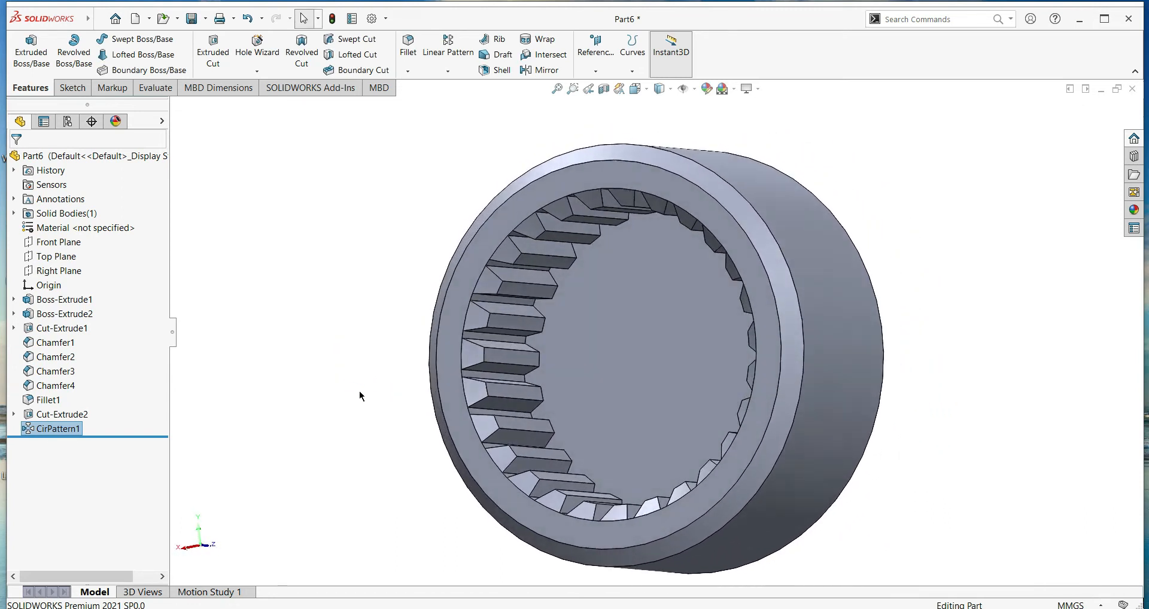
- Start a new sketch on the flat end face of the smaller cylinder, opposite the recess
{"action": "mouse_move", "coordinate": [952, 449]}
{"action": "middle_mouse_down"}
{"action": "mouse_move", "coordinate": [911, 482]}
{"action": "mouse_move", "coordinate": [798, 454]}
{"action": "mouse_move", "coordinate": [789, 423]}
{"action": "middle_mouse_up"}
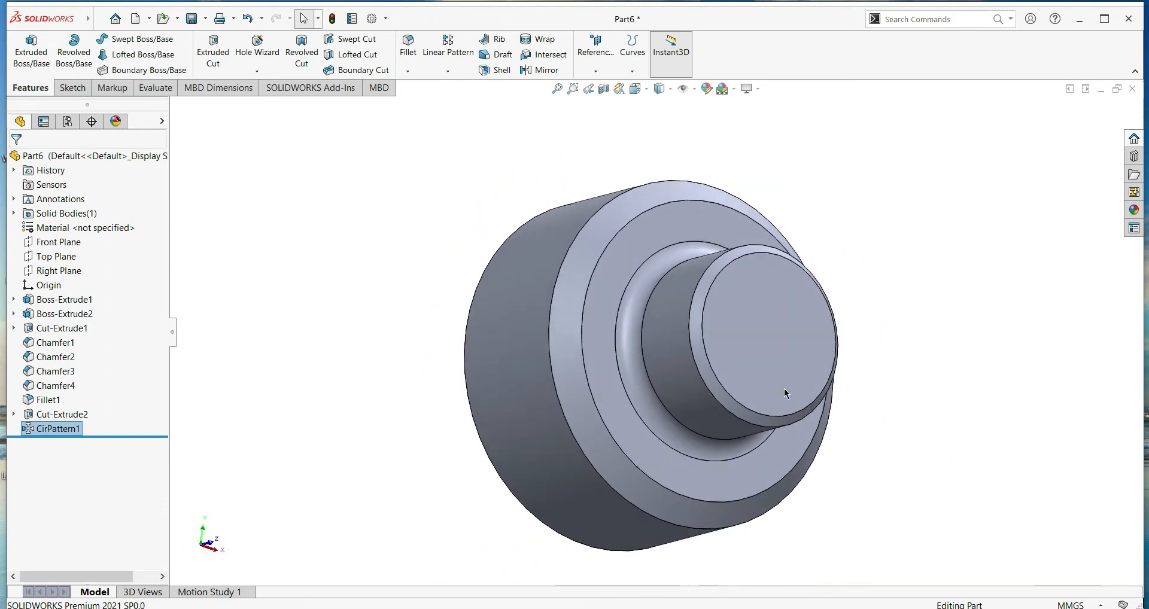
{"action": "left_click", "coordinate": [784, 390]}
{"action": "left_click", "coordinate": [838, 362]}
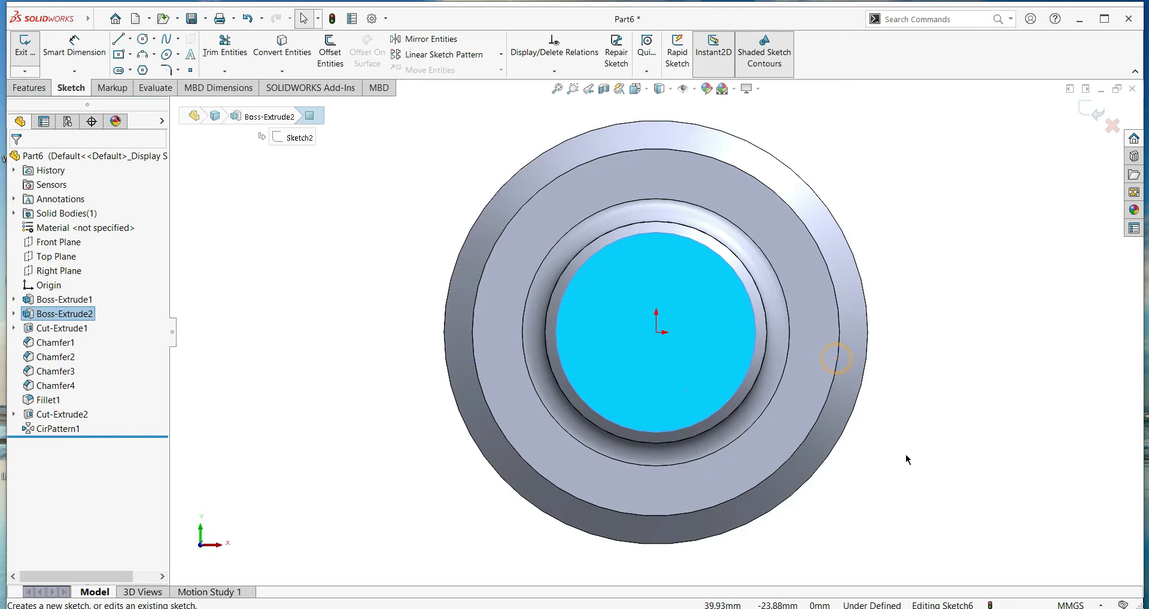
{"action": "left_click", "coordinate": [938, 447]}
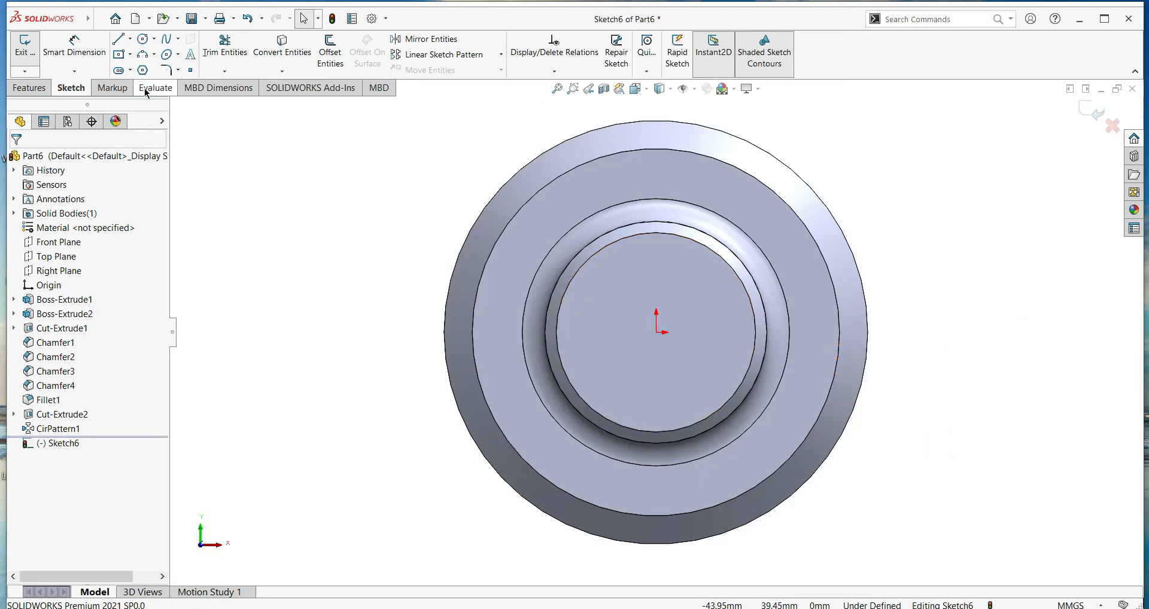
- Draw a vertical centerline from the origin up to just beyond the part's outer edge
{"action": "left_click", "coordinate": [130, 39]}
{"action": "left_click", "coordinate": [143, 69]}
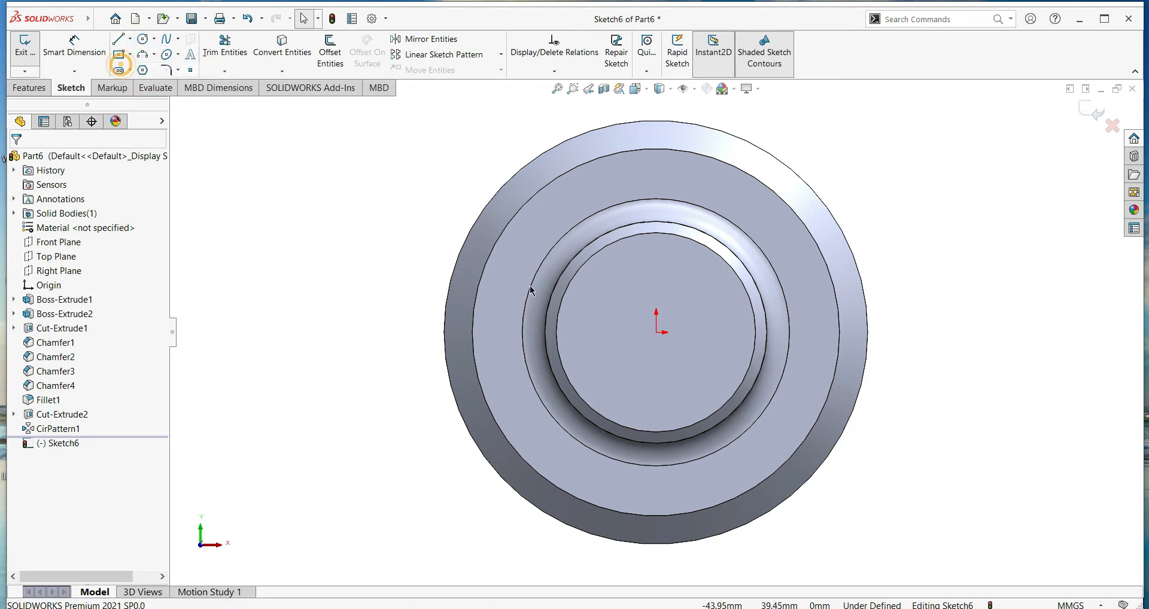
{"action": "left_click", "coordinate": [656, 332]}
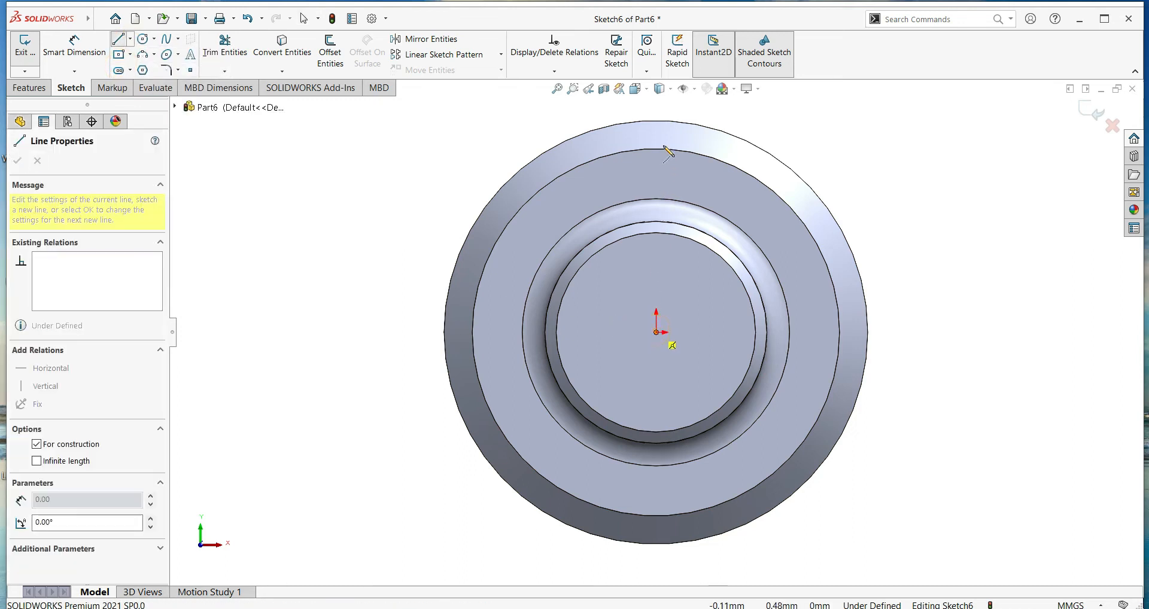
{"action": "left_click", "coordinate": [655, 115]}
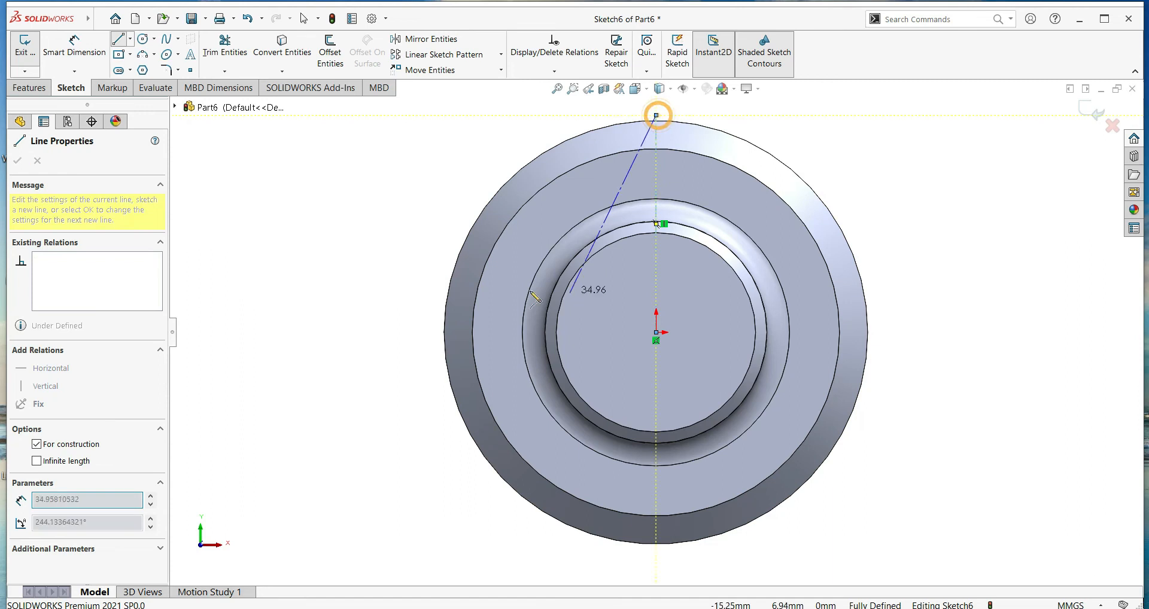
{"action": "right_click", "coordinate": [453, 250]}
{"action": "left_click", "coordinate": [476, 257]}
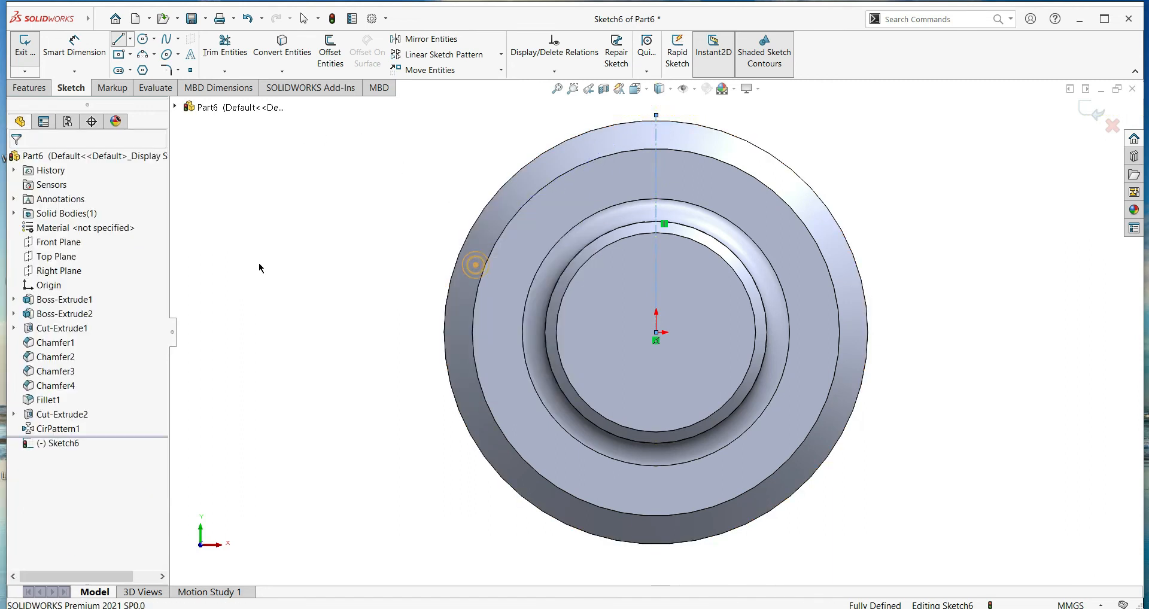
- Draw a horizontal midpoint line about 6.53 mm long, centred where the centerline meets the smaller cylinder's end-face edge
{"action": "left_click", "coordinate": [131, 40]}
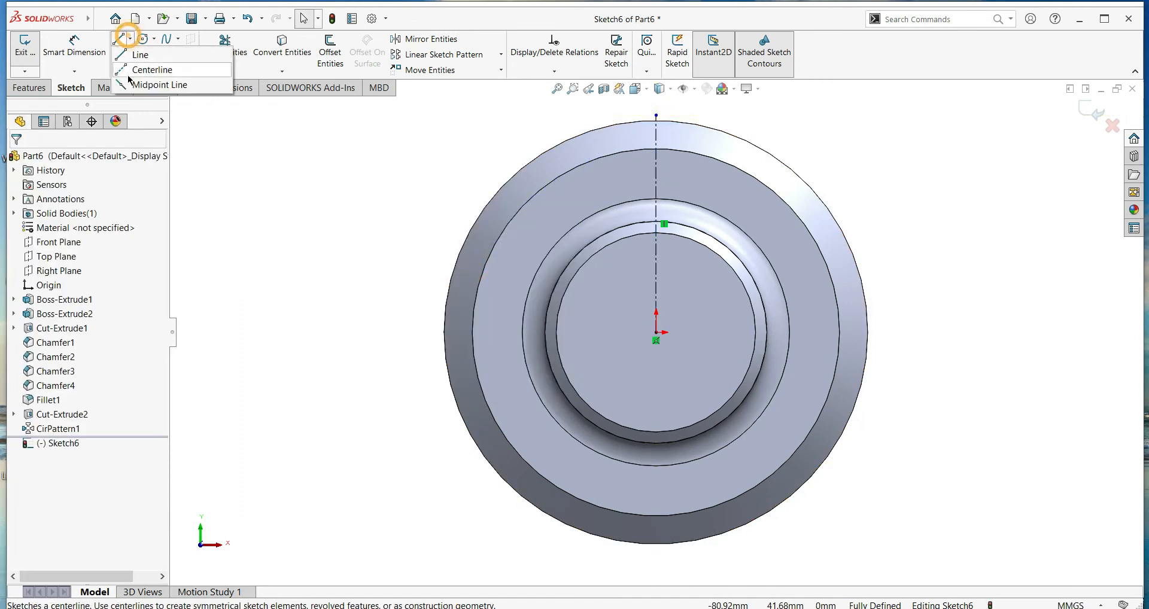
{"action": "left_click", "coordinate": [149, 85]}
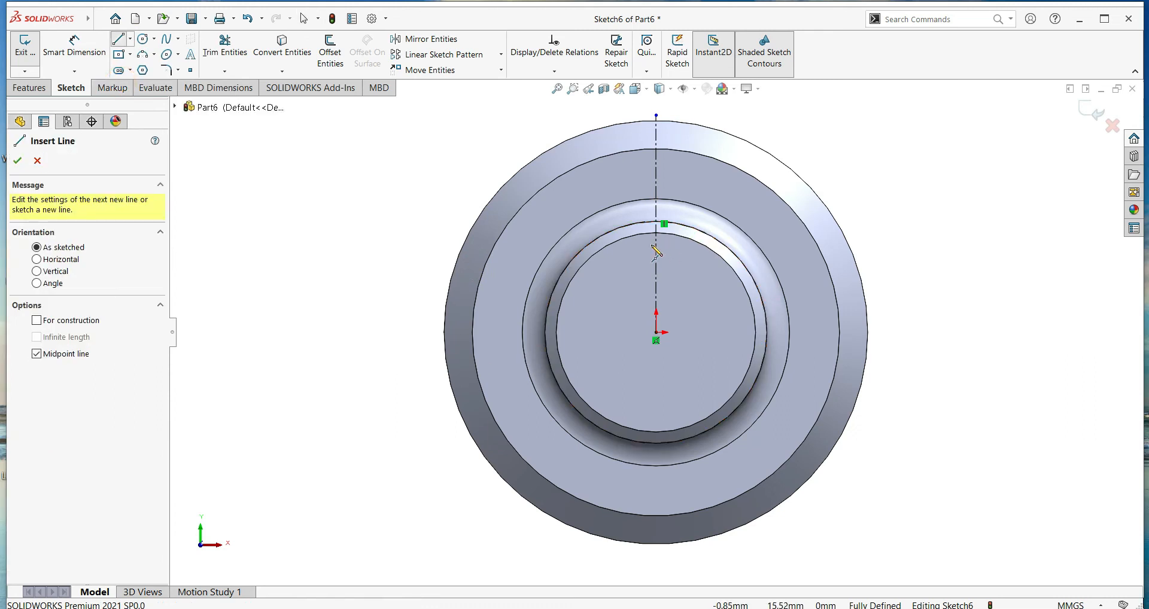
{"action": "scroll", "coordinate": [665, 257], "scroll_direction": "down", "scroll_amount": 5}
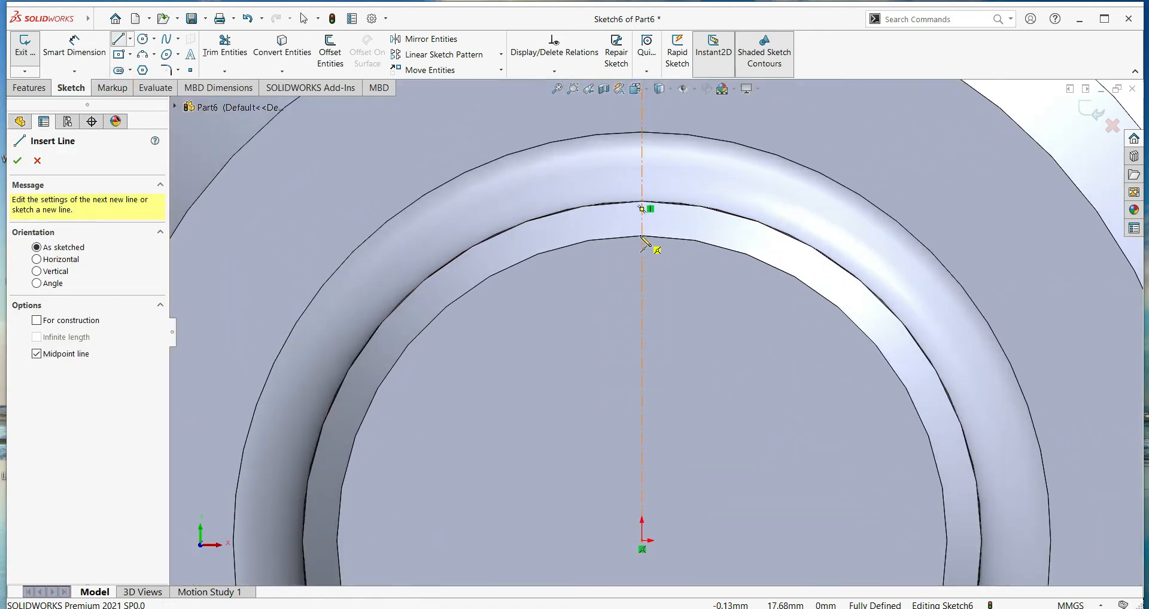
{"action": "left_click", "coordinate": [642, 236]}
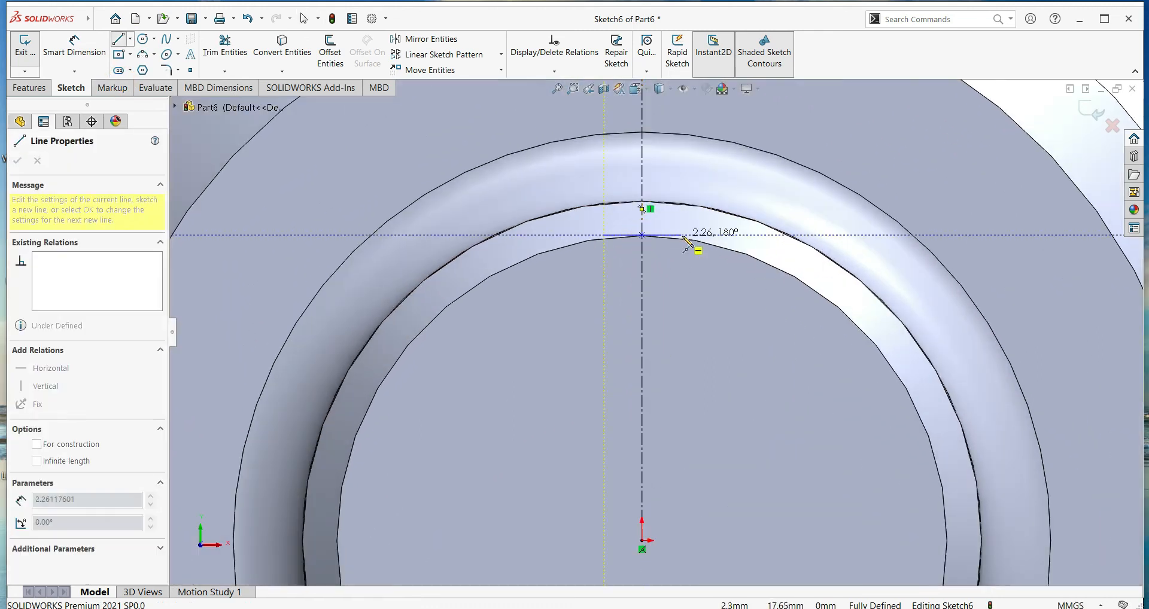
{"action": "left_click", "coordinate": [686, 238]}
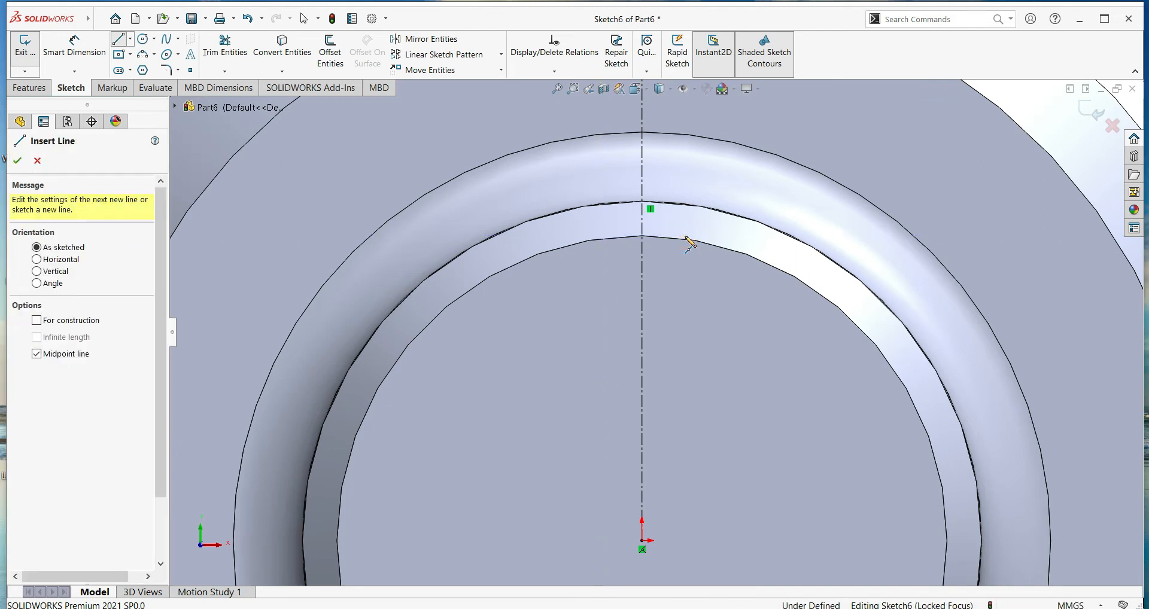
{"action": "left_click", "coordinate": [642, 236]}
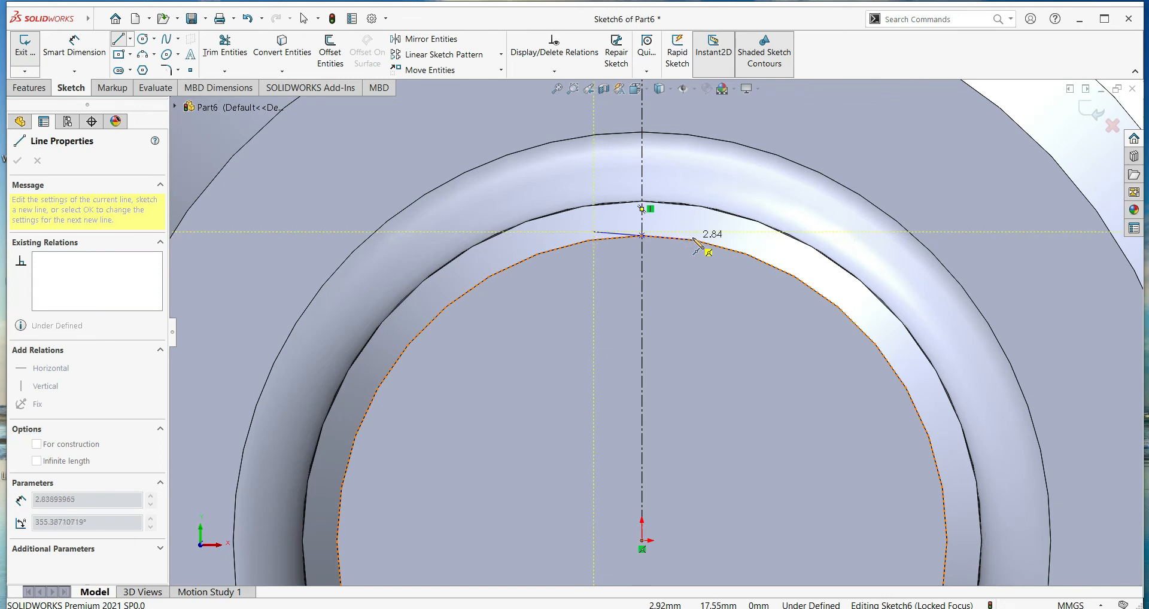
{"action": "left_click", "coordinate": [699, 236]}
{"action": "right_click", "coordinate": [699, 236]}
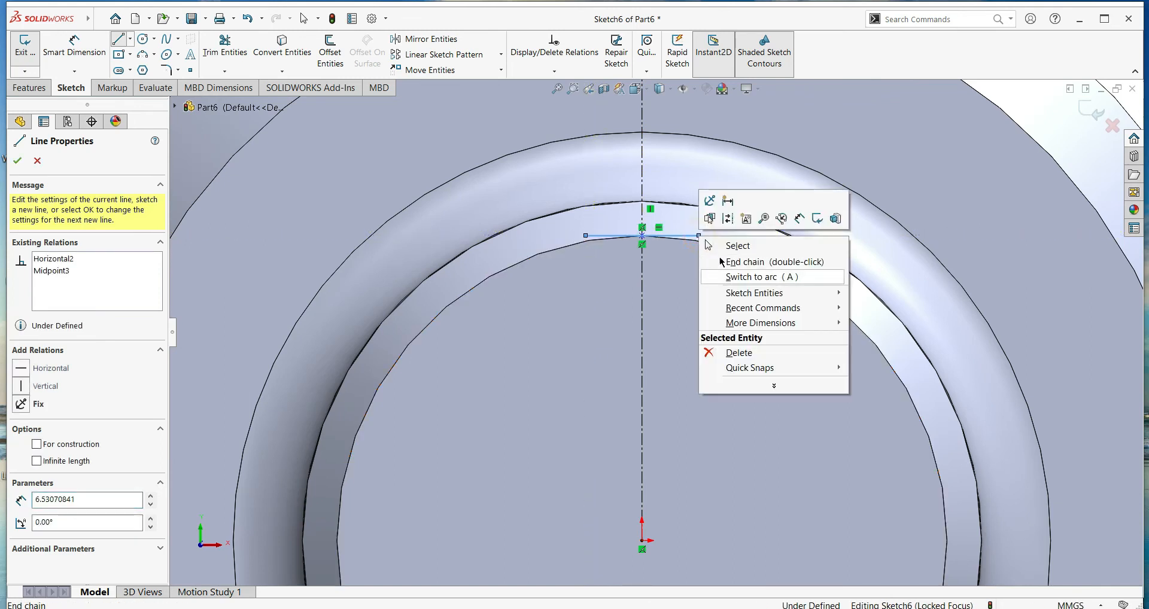
{"action": "left_click", "coordinate": [723, 262]}
- Dimension the horizontal line at the end-face edge to a length of 1.3 mm
{"action": "left_click", "coordinate": [75, 49]}
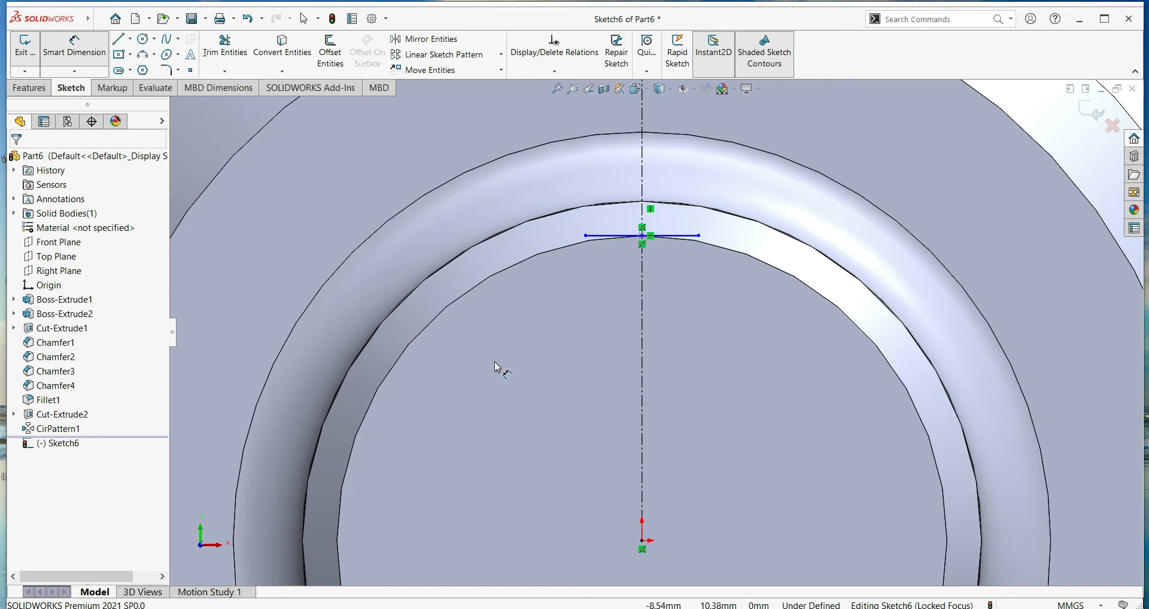
{"action": "left_click", "coordinate": [674, 236]}
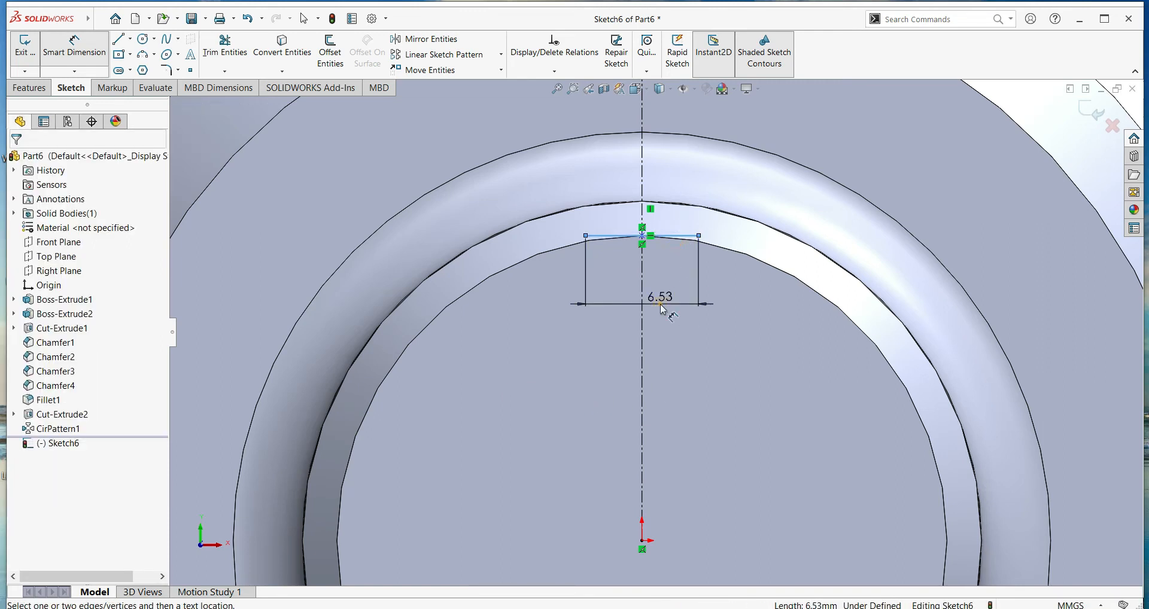
{"action": "left_click", "coordinate": [660, 305]}
{"action": "type", "text": "1."}
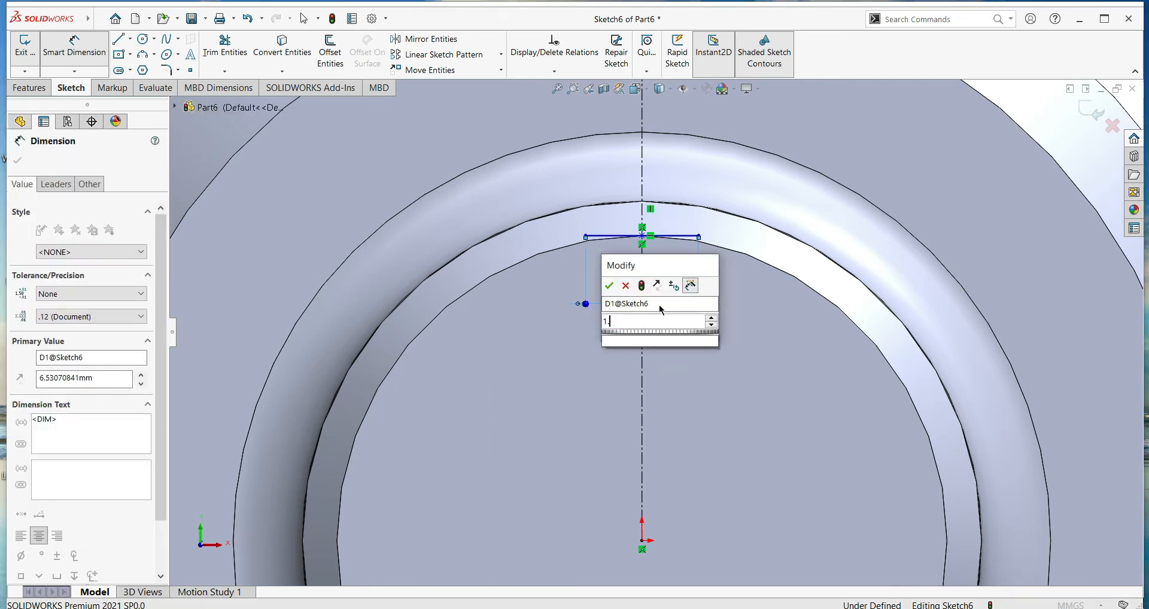
{"action": "type", "text": "3"}
{"action": "key", "text": "Return"}
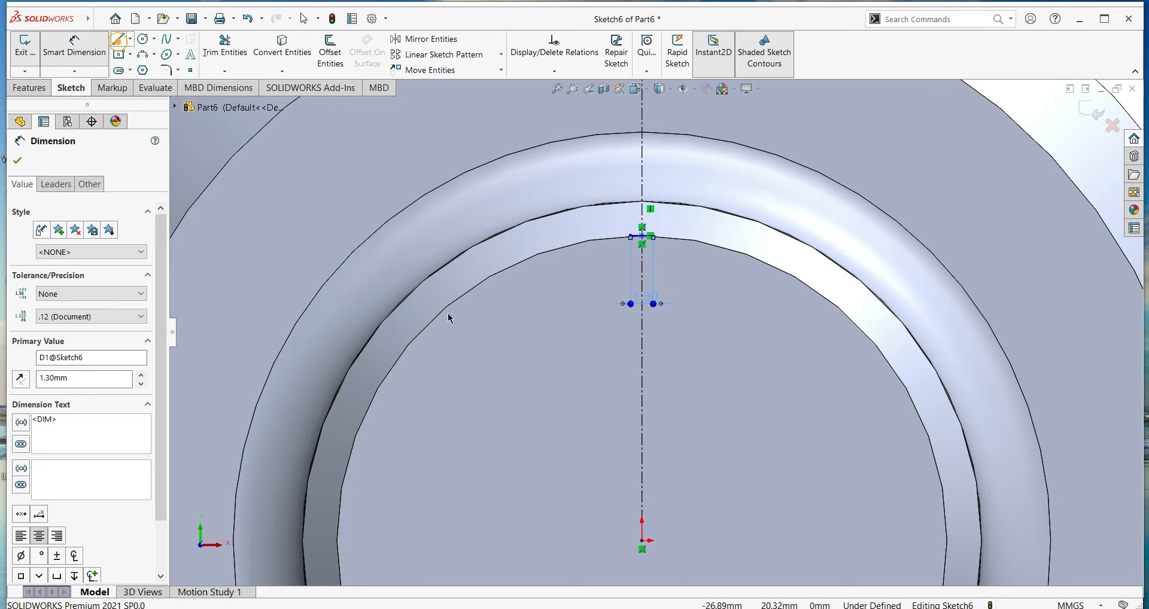
- Draw a slanted line up and outward from the 1.3 mm line's left end, plus a horizontal line about 1.67 mm long to the centerline
{"action": "left_click", "coordinate": [119, 46]}
{"action": "scroll", "coordinate": [637, 227], "scroll_direction": "down", "scroll_amount": 5}
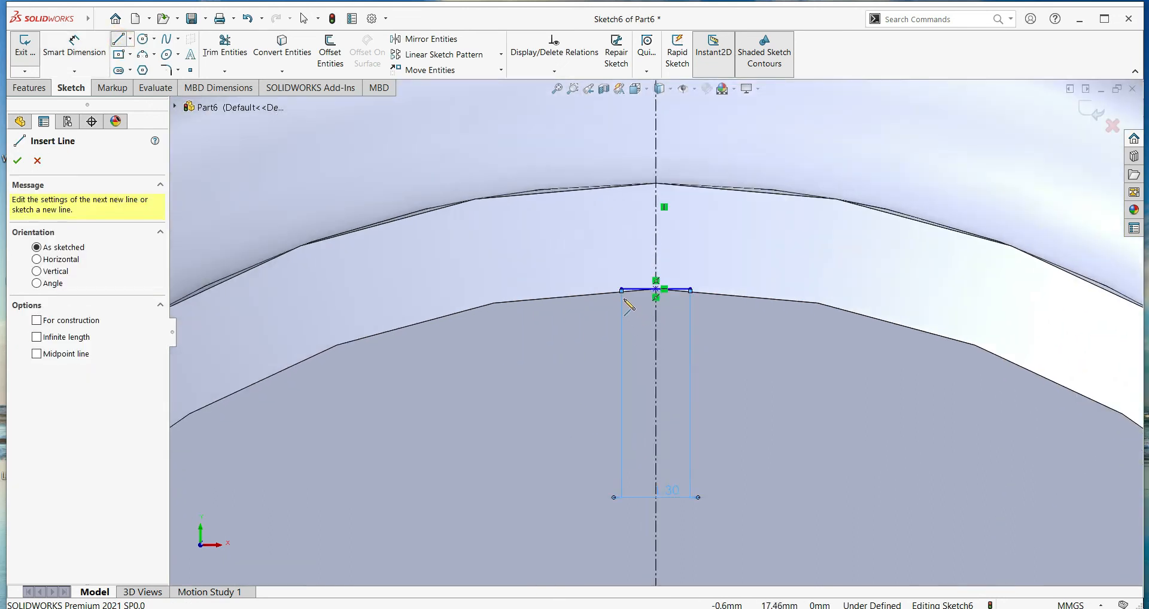
{"action": "left_click", "coordinate": [621, 290]}
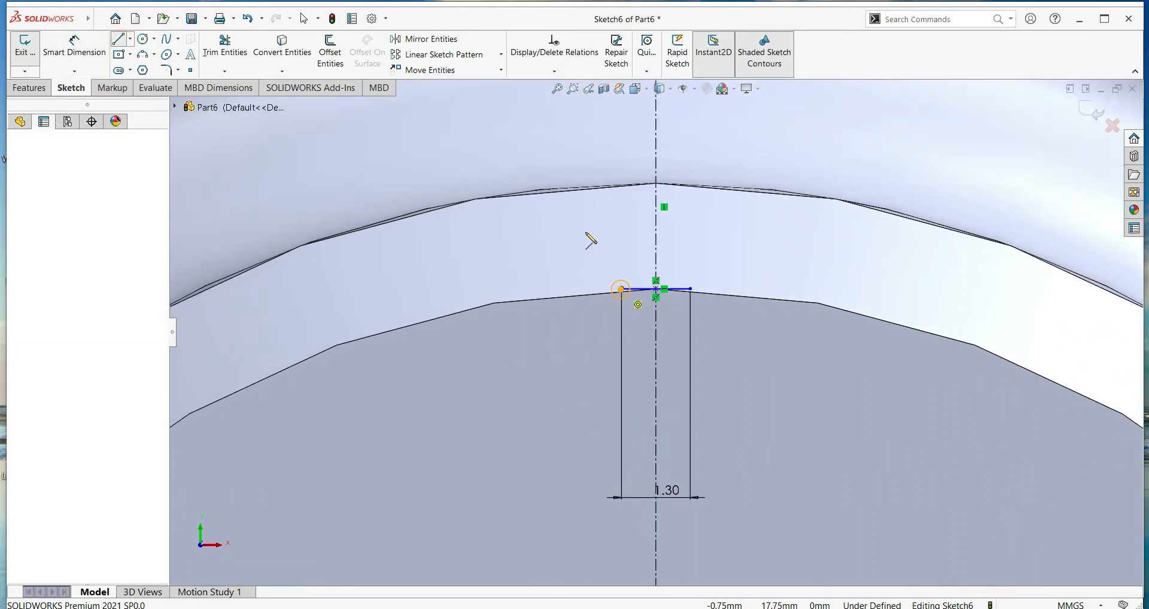
{"action": "left_click", "coordinate": [567, 172]}
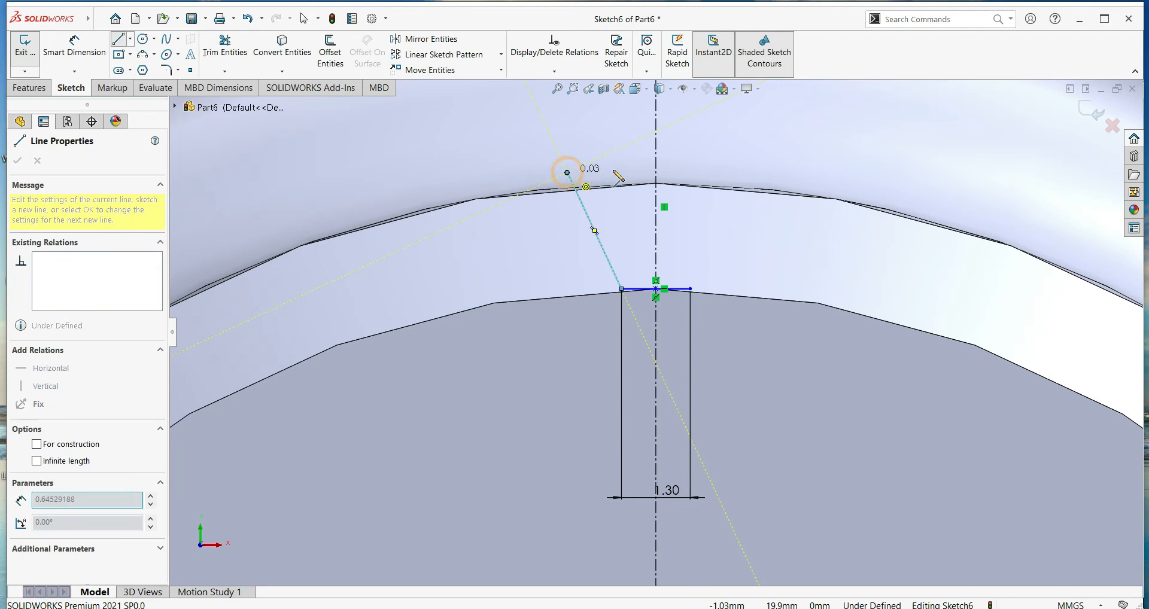
{"action": "left_click", "coordinate": [655, 172]}
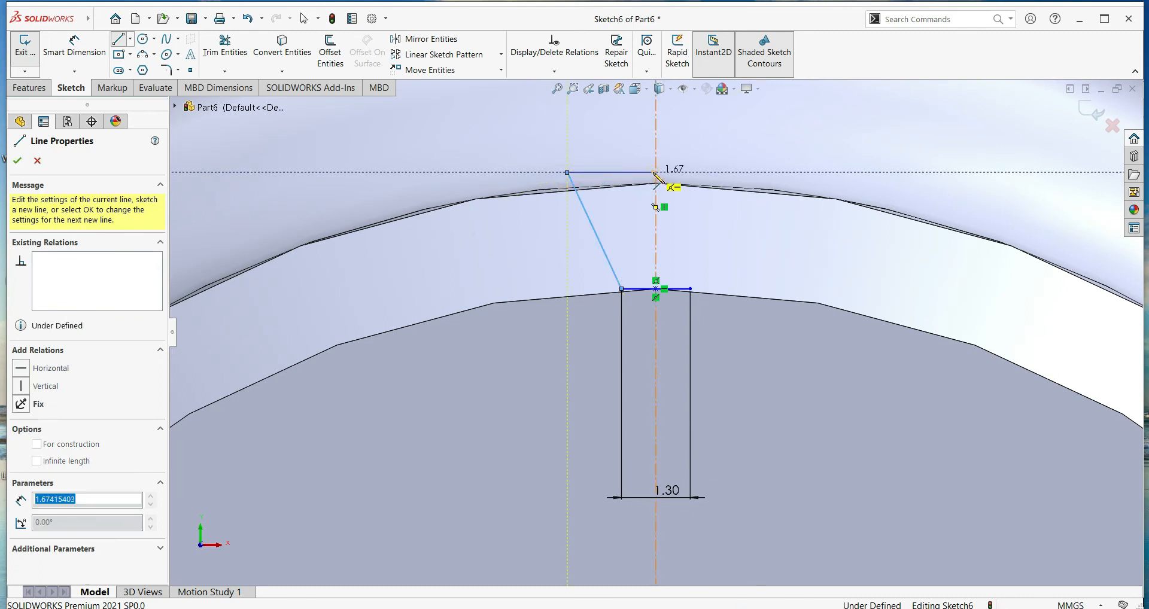
{"action": "right_click", "coordinate": [275, 175]}
{"action": "left_click", "coordinate": [311, 178]}
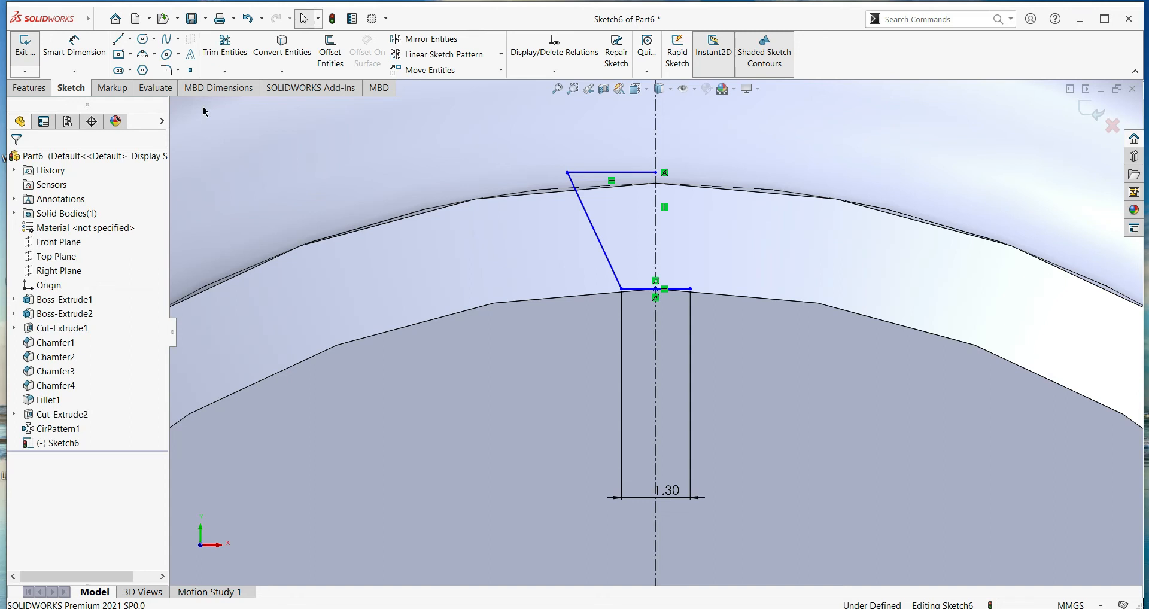
- Mirror the slanted line and the upper horizontal line about the vertical centerline to close the trapezoidal tooth profile
{"action": "left_click", "coordinate": [419, 38]}
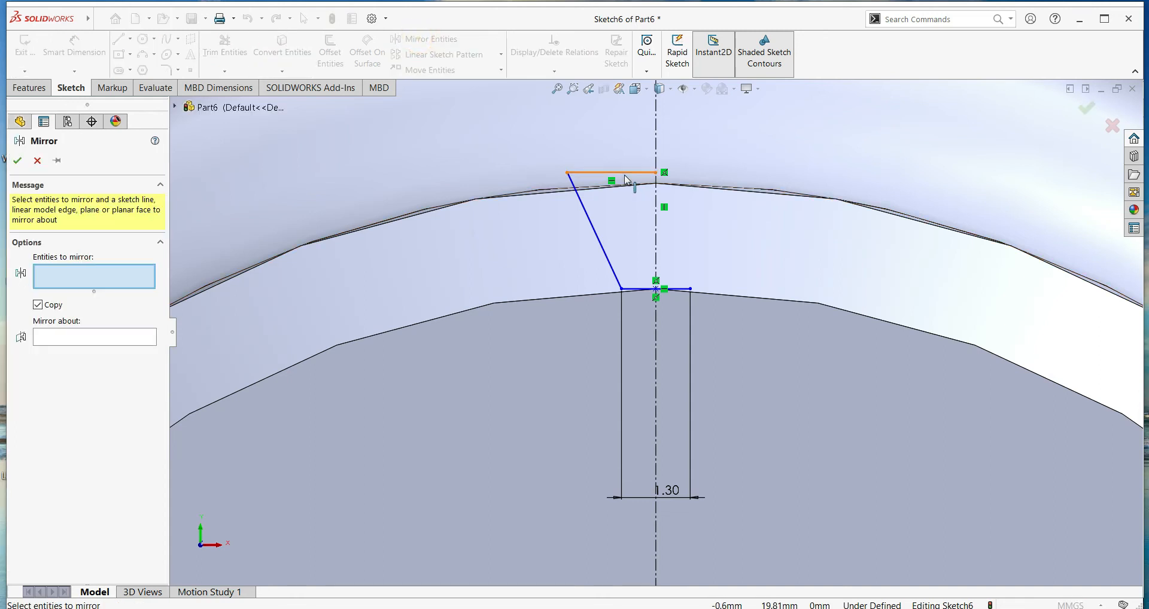
{"action": "left_click", "coordinate": [598, 173]}
{"action": "left_click", "coordinate": [594, 228]}
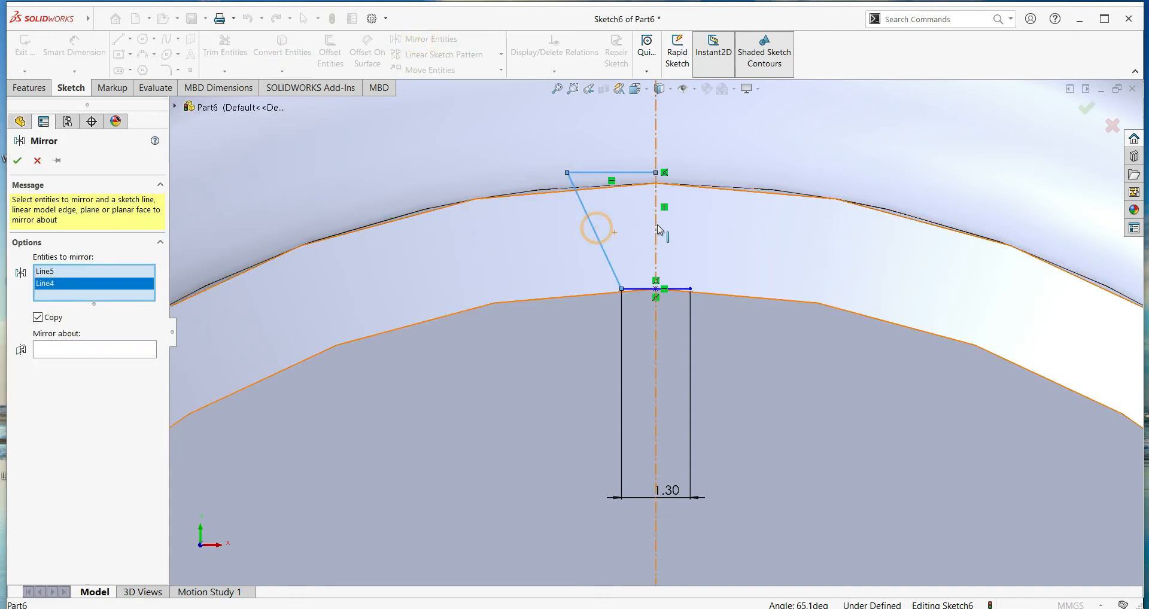
{"action": "left_click", "coordinate": [658, 230]}
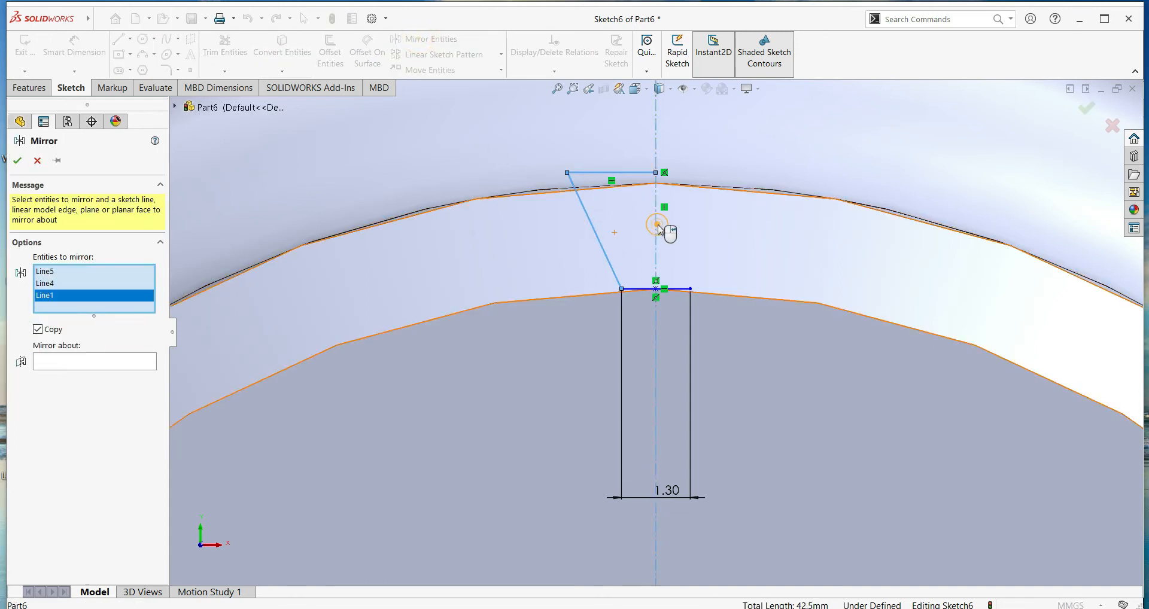
{"action": "right_click", "coordinate": [109, 301]}
{"action": "left_click", "coordinate": [140, 318]}
{"action": "left_click", "coordinate": [86, 349]}
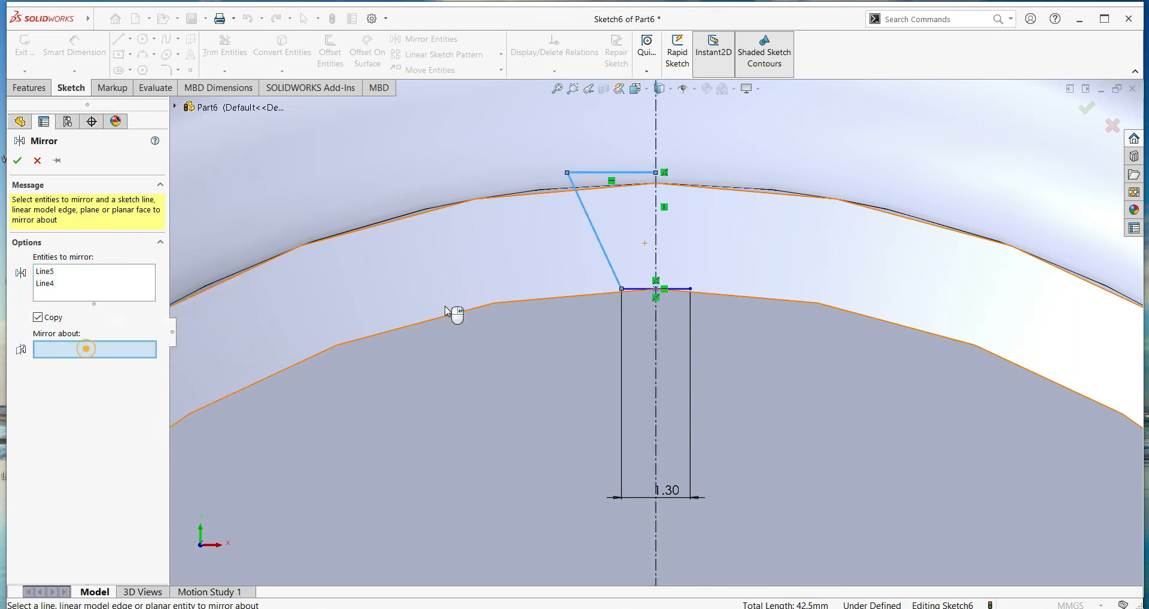
{"action": "left_click", "coordinate": [655, 238]}
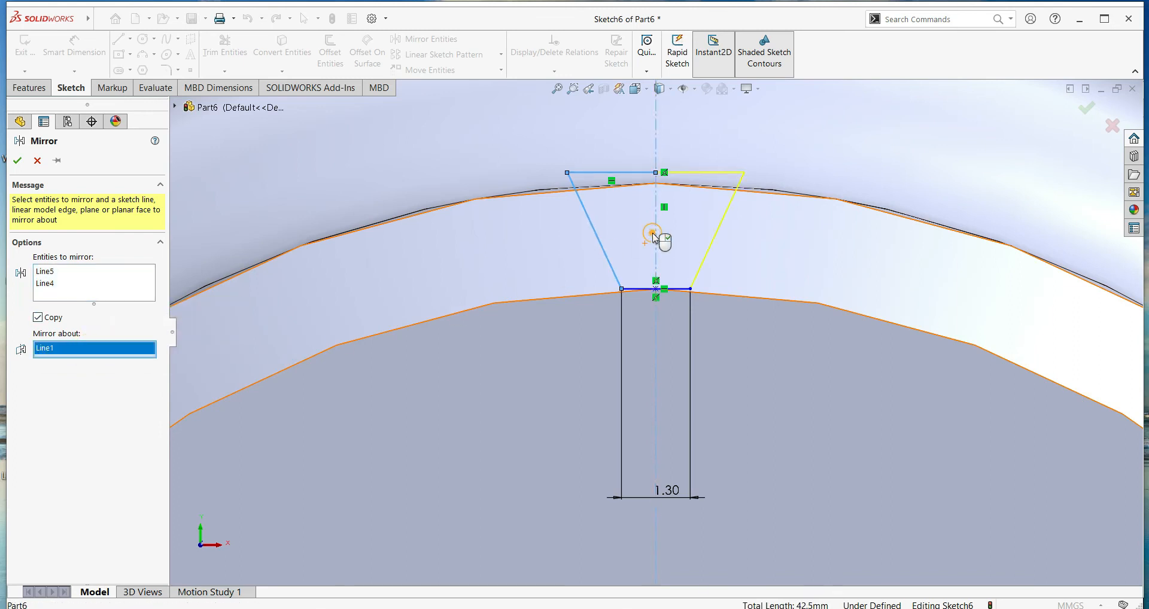
{"action": "left_click", "coordinate": [16, 161]}
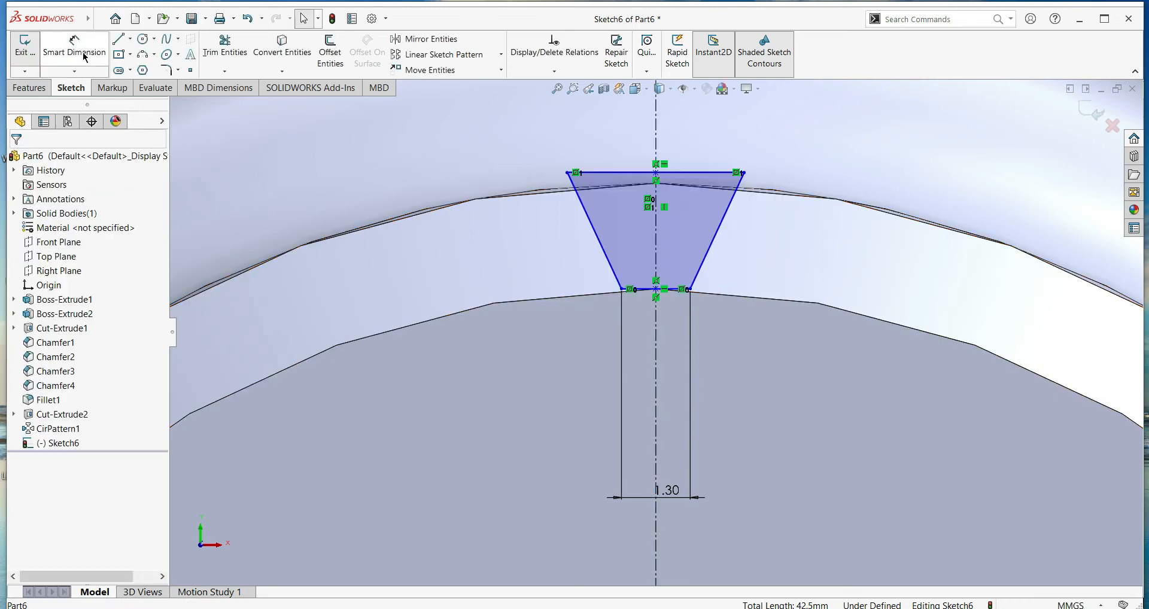
- Dimension the full width of the tooth profile's upper edge to 4 mm
{"action": "left_click", "coordinate": [81, 49]}
{"action": "left_click", "coordinate": [638, 179]}
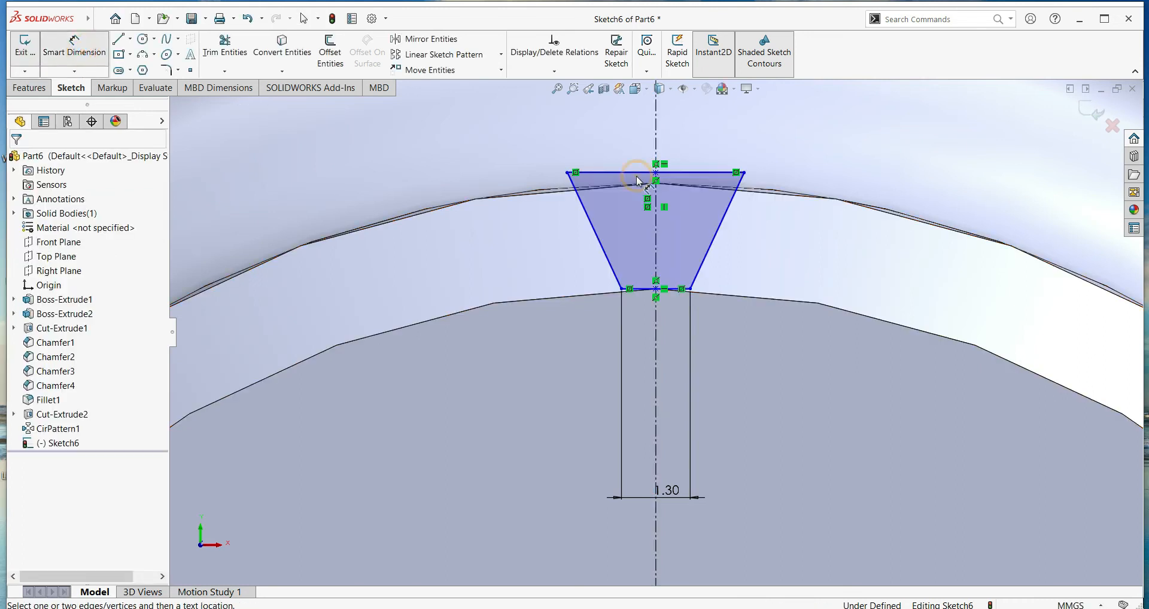
{"action": "left_click", "coordinate": [633, 157]}
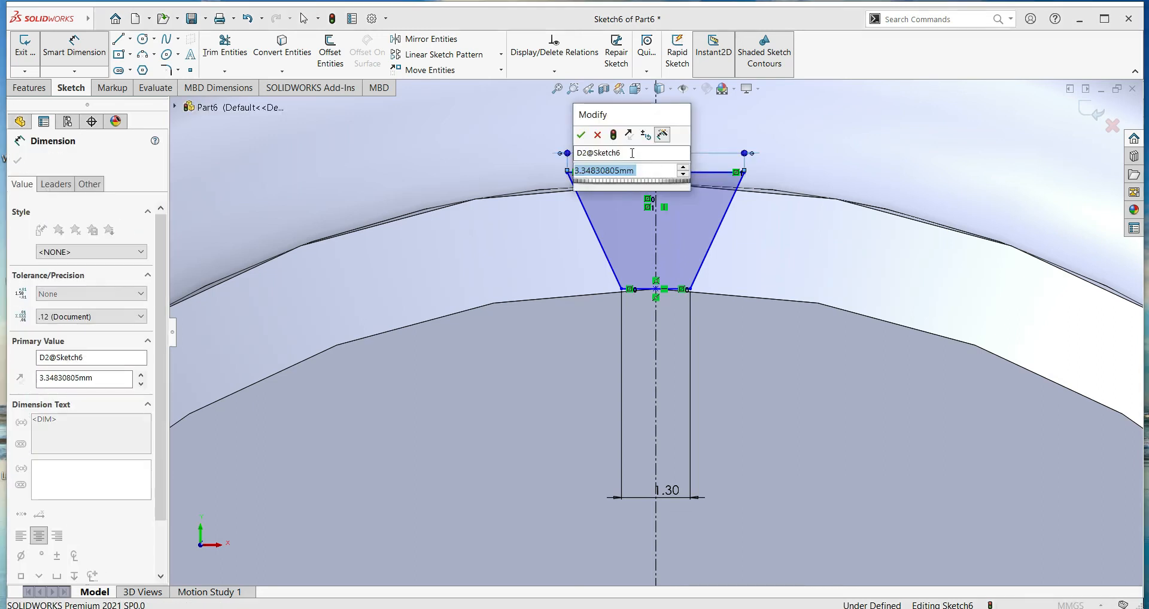
{"action": "type", "text": "4"}
{"action": "key", "text": "Return"}
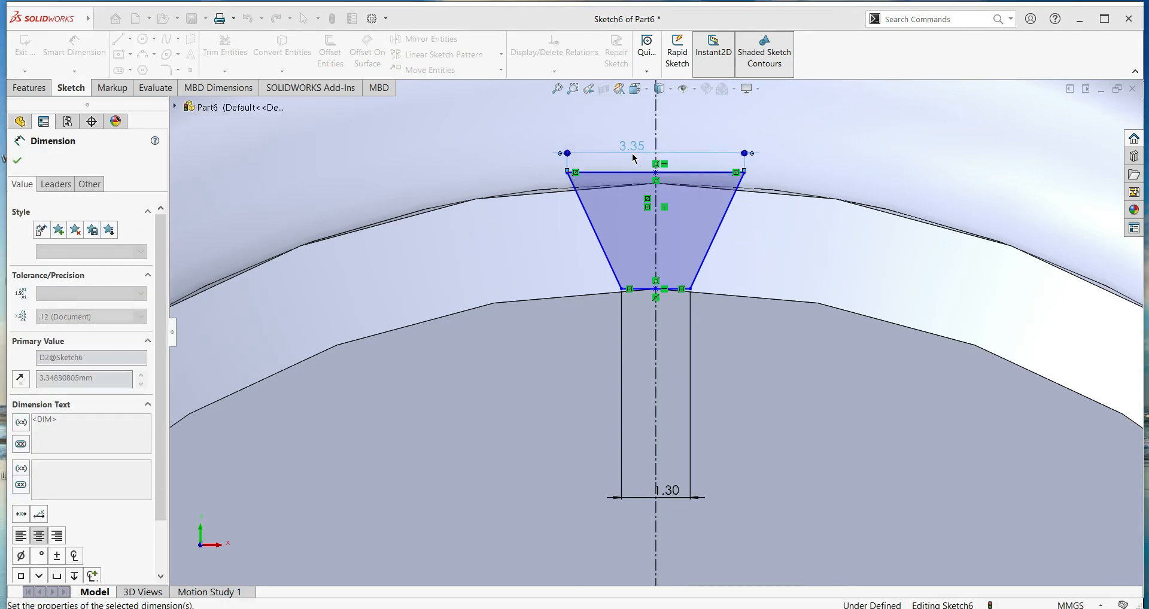
{"action": "left_click", "coordinate": [23, 166]}
- Cut the tooth profile along the smaller cylinder with a blind Extruded Cut 24 mm deep
{"action": "left_click", "coordinate": [46, 91]}
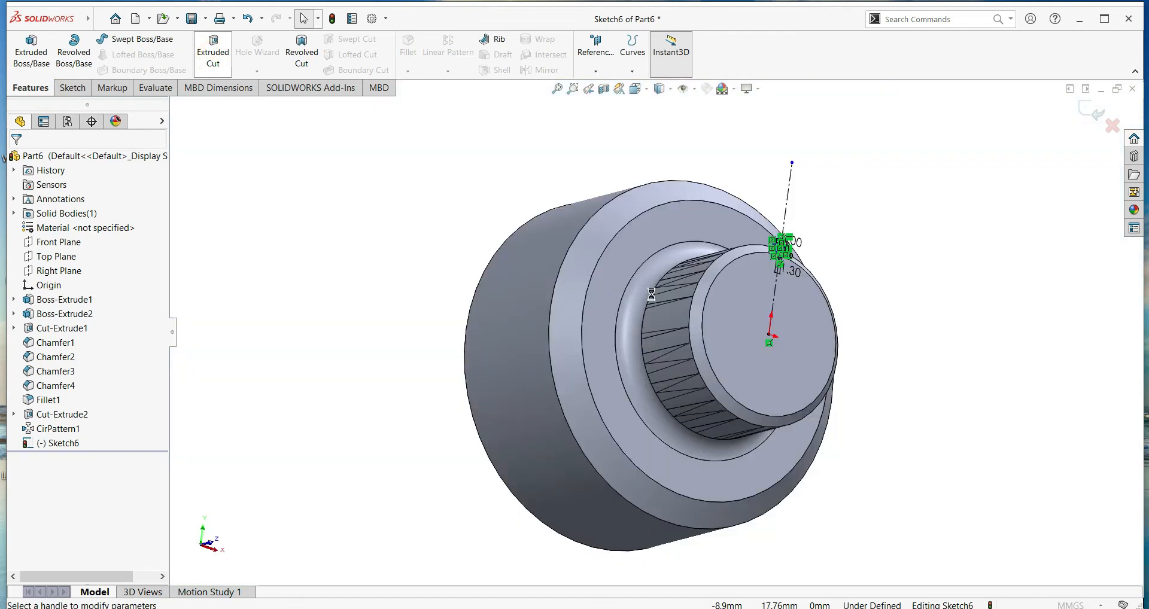
{"action": "scroll", "coordinate": [780, 269], "scroll_direction": "down", "scroll_amount": 3}
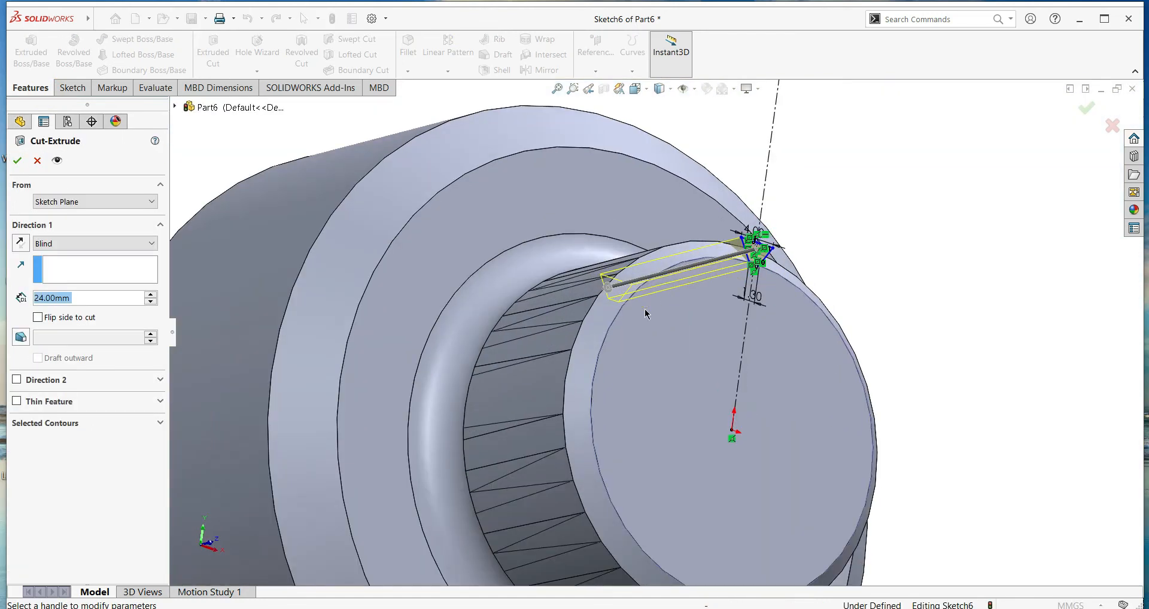
{"action": "middle_click_drag", "start_coordinate": [706, 390], "coordinate": [716, 389]}
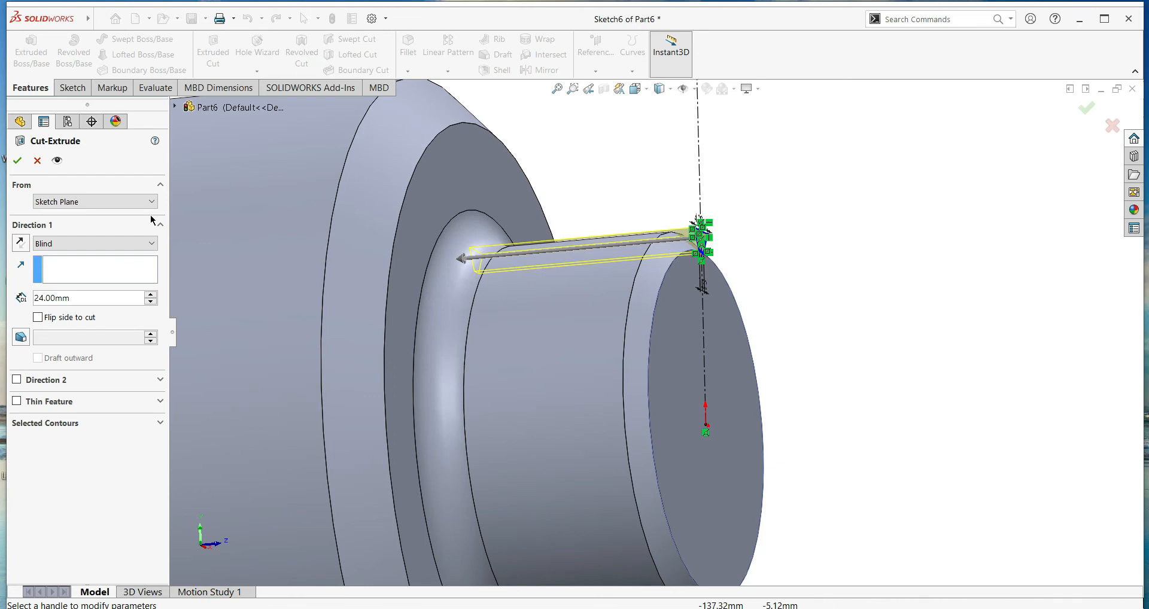
{"action": "left_click", "coordinate": [20, 163]}
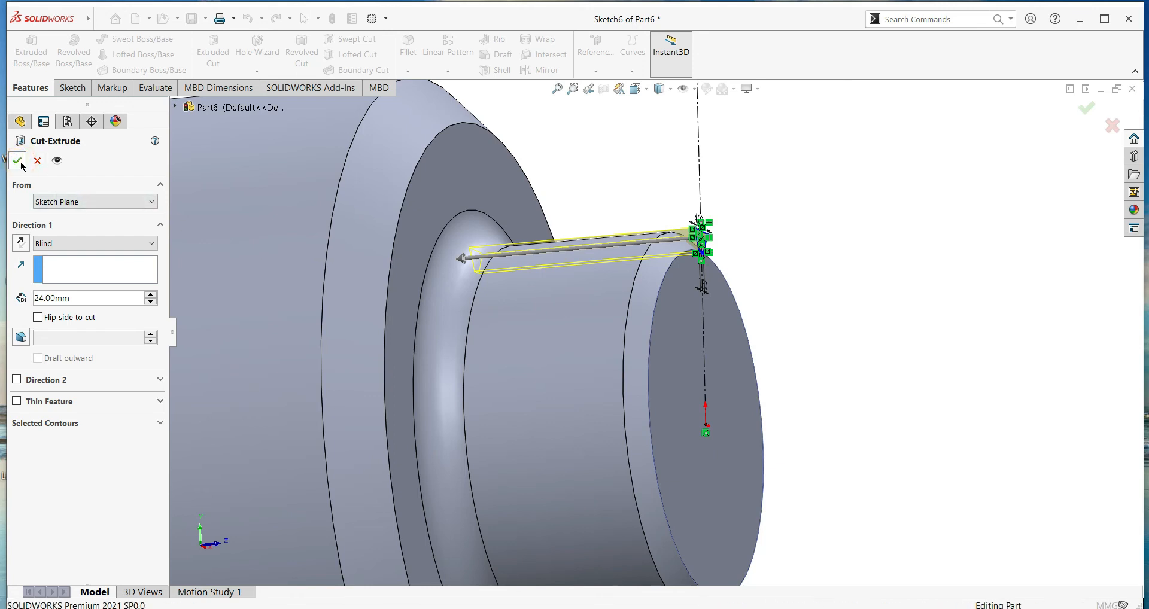
{"action": "mouse_move", "coordinate": [840, 354]}
{"action": "middle_mouse_down"}
{"action": "mouse_move", "coordinate": [803, 431]}
{"action": "mouse_move", "coordinate": [754, 464]}
{"action": "mouse_move", "coordinate": [755, 447]}
{"action": "mouse_move", "coordinate": [577, 448]}
{"action": "middle_mouse_up"}
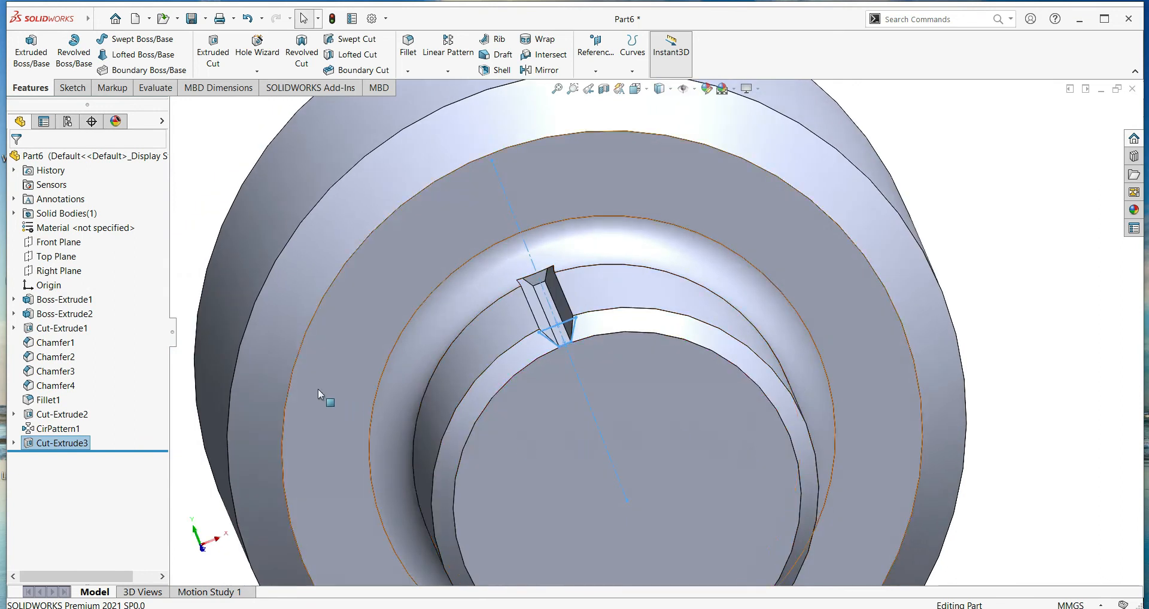
{"action": "left_click", "coordinate": [994, 310]}
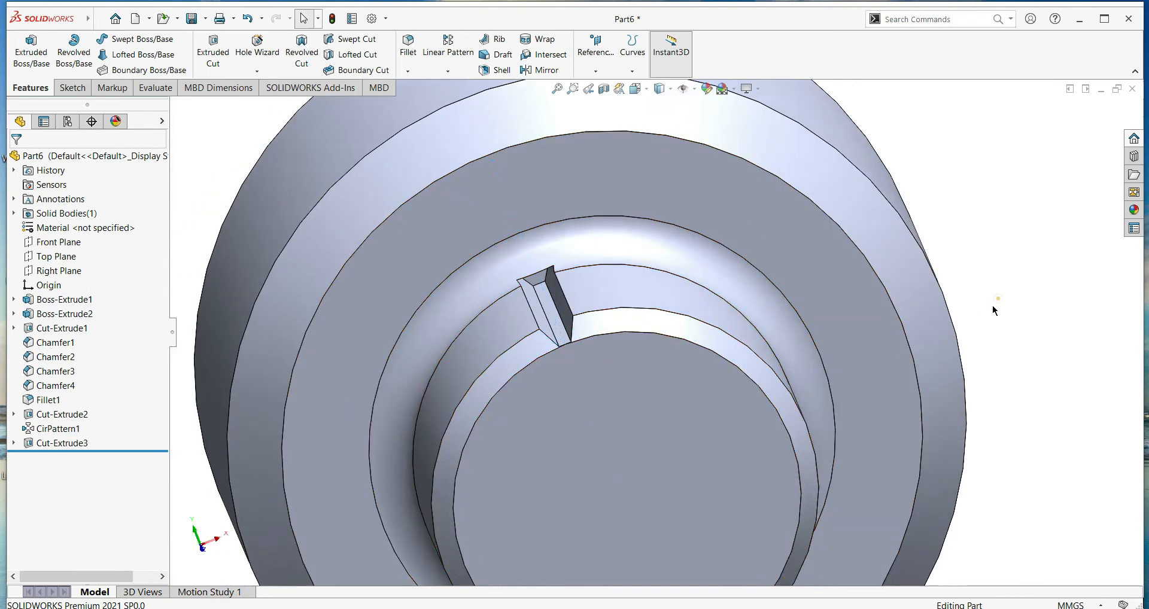
- Create a circular pattern of the tooth cut around the smaller cylinder's circular edge with 20 equally spaced instances over 360°
{"action": "left_click", "coordinate": [69, 443]}
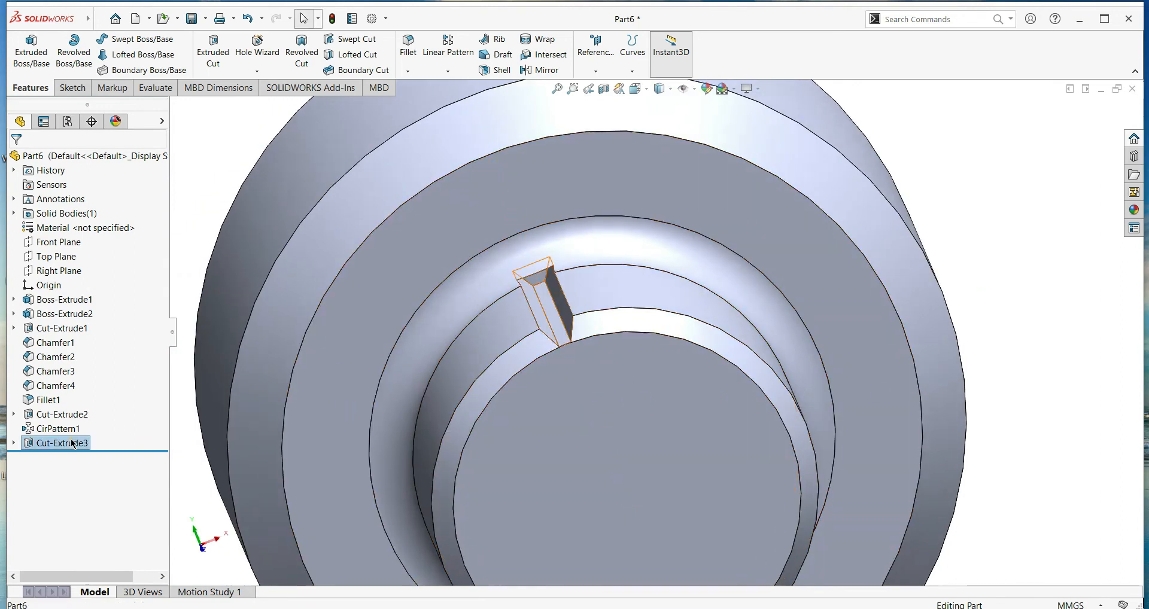
{"action": "left_click", "coordinate": [446, 72]}
{"action": "left_click", "coordinate": [447, 100]}
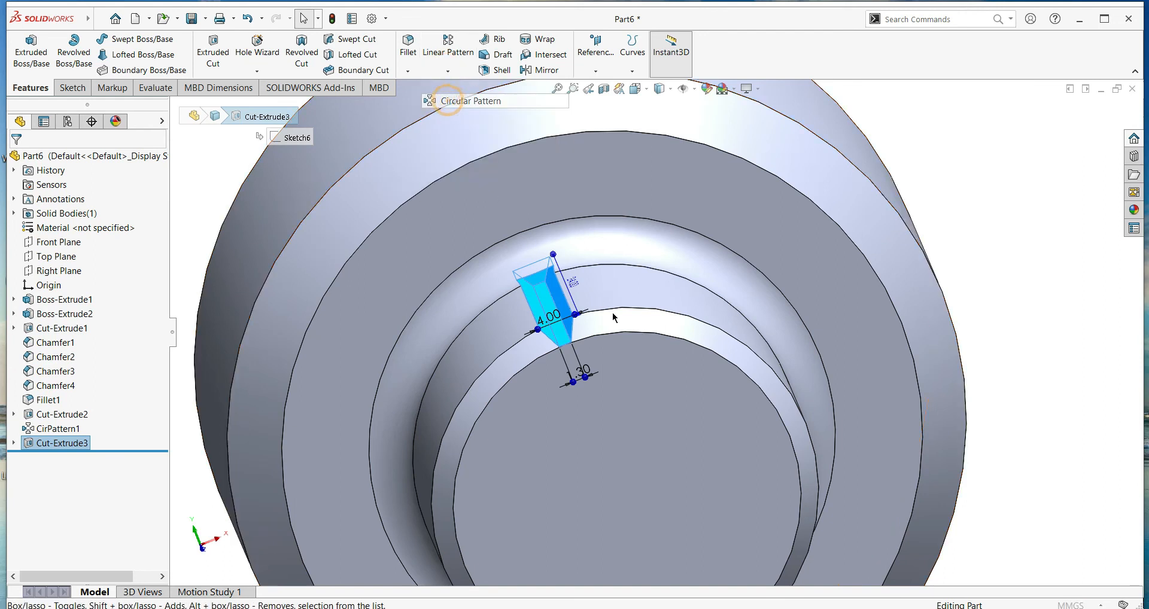
{"action": "left_click", "coordinate": [669, 316]}
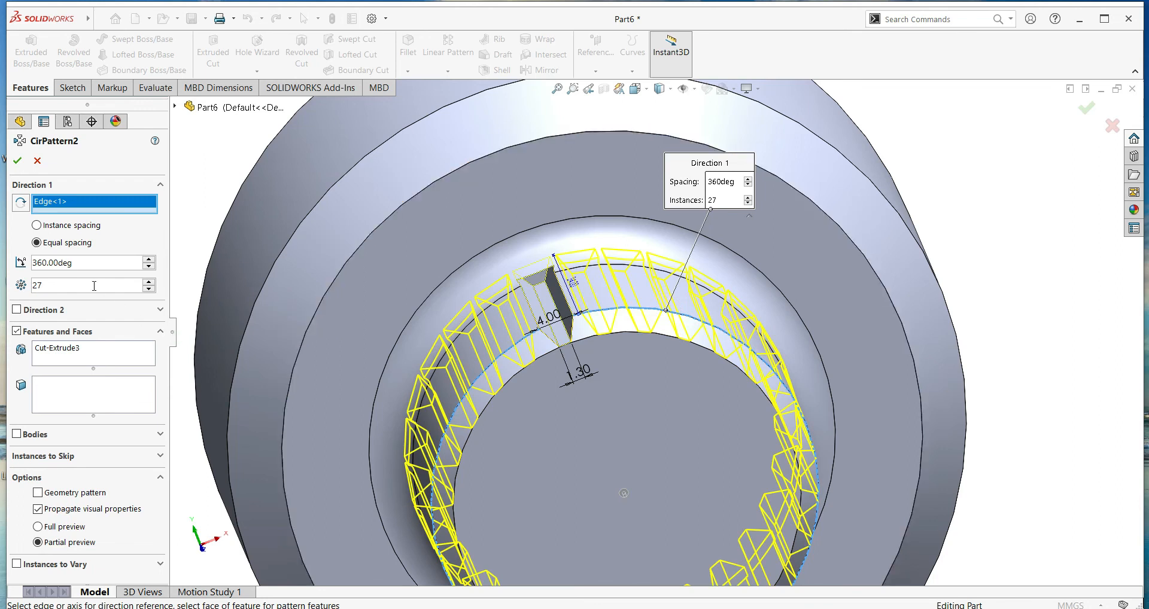
{"action": "type", "text": "20"}
{"action": "key", "text": "Return"}
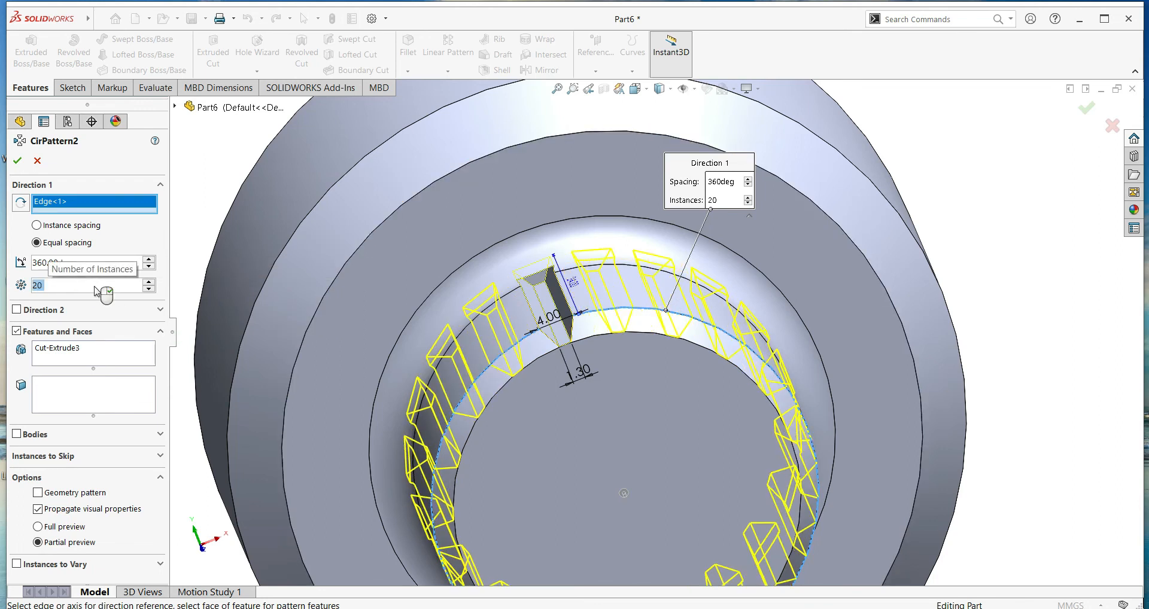
{"action": "left_click", "coordinate": [17, 162]}
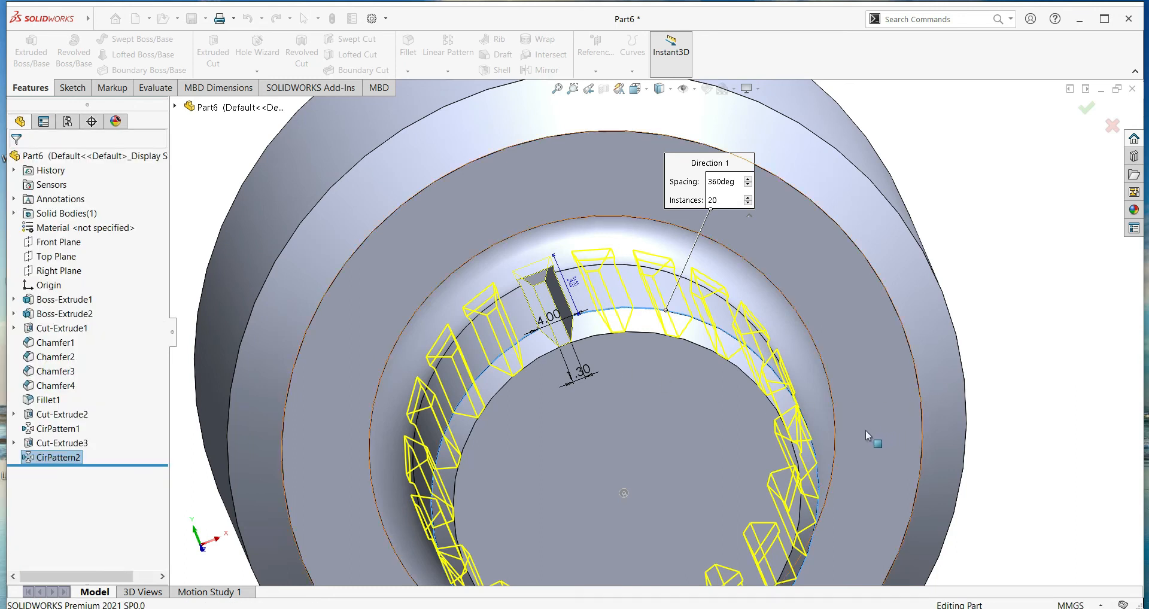
- Apply the cast carbon steel appearance from the metal steel library to the whole part
{"action": "middle_click_drag", "start_coordinate": [1011, 321], "coordinate": [869, 376]}
{"action": "scroll", "coordinate": [724, 422], "scroll_direction": "up", "scroll_amount": 3}
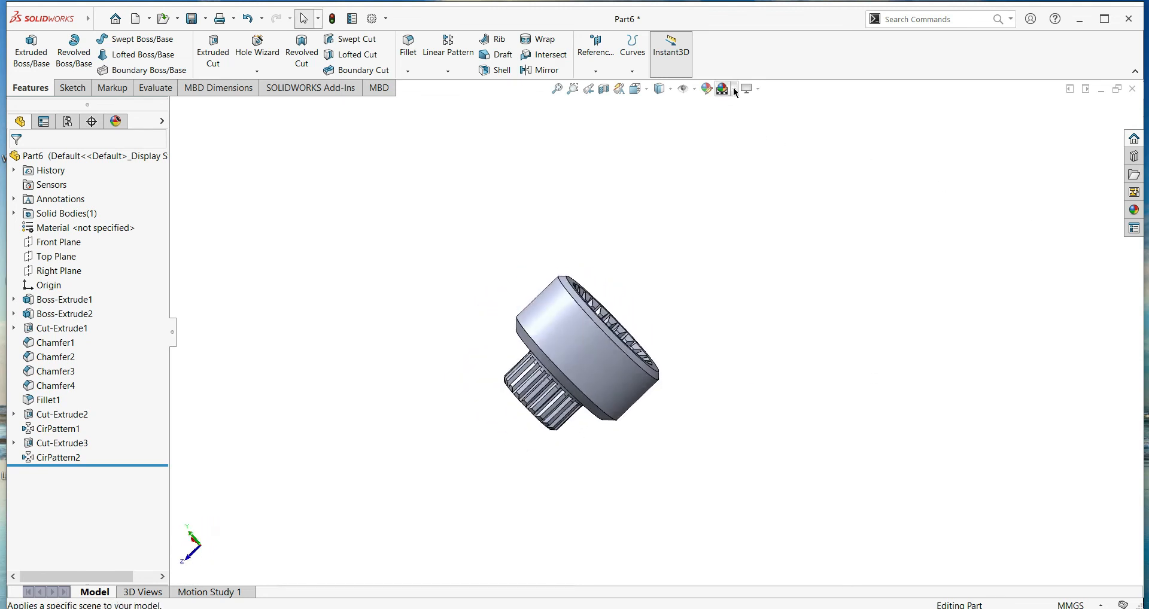
{"action": "left_click", "coordinate": [709, 89]}
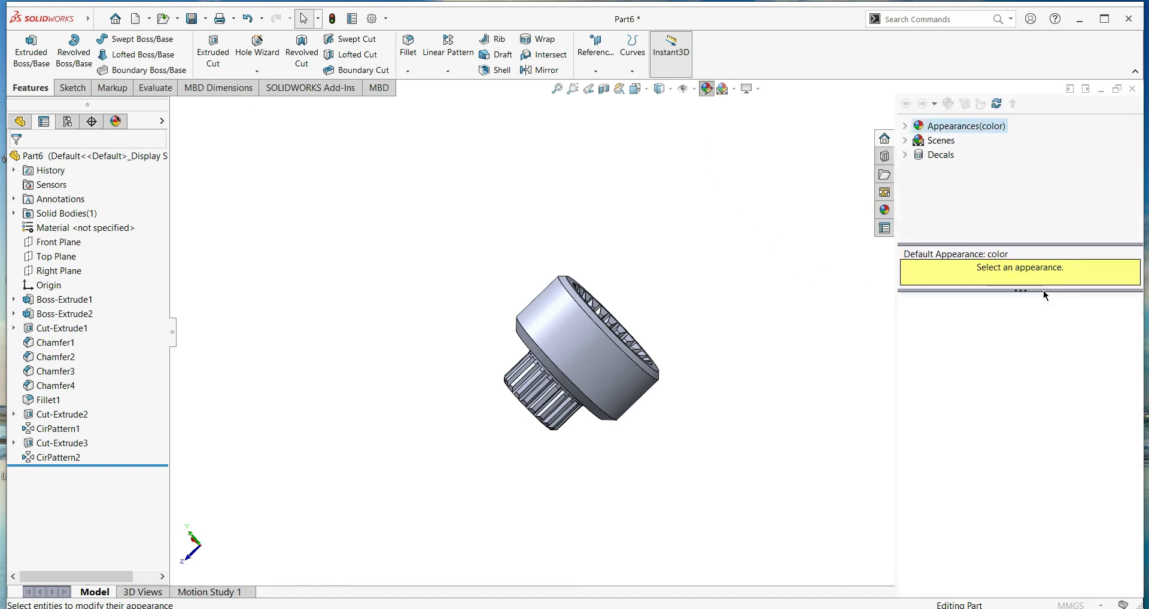
{"action": "left_click", "coordinate": [906, 127]}
{"action": "left_click", "coordinate": [940, 156]}
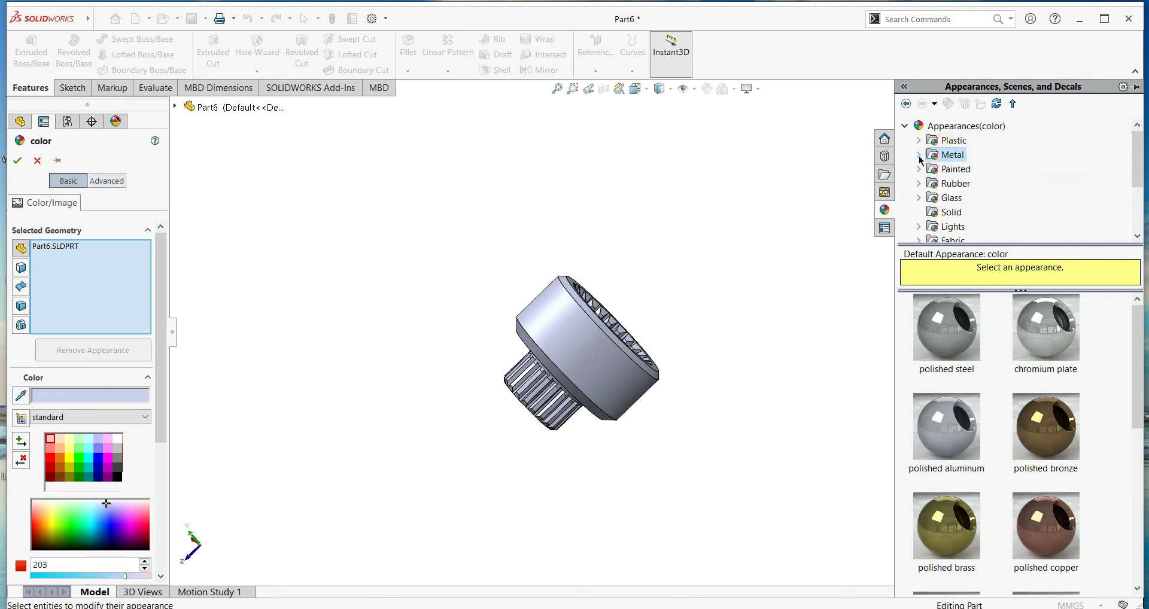
{"action": "left_click", "coordinate": [919, 155]}
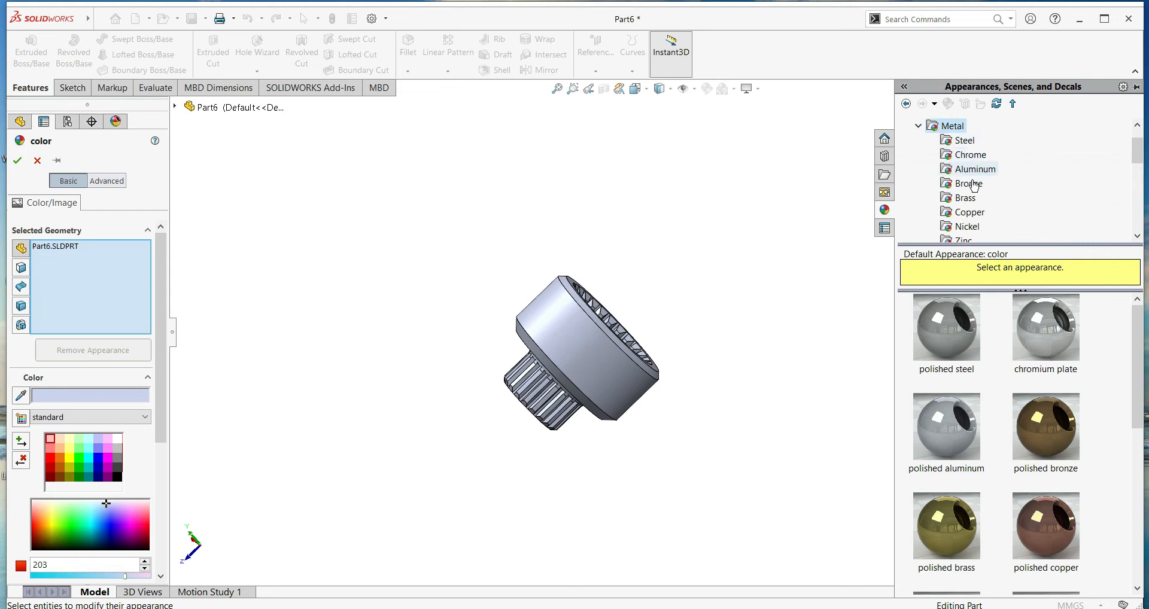
{"action": "scroll", "coordinate": [974, 203], "scroll_direction": "down", "scroll_amount": 4}
{"action": "scroll", "coordinate": [970, 202], "scroll_direction": "up", "scroll_amount": 4}
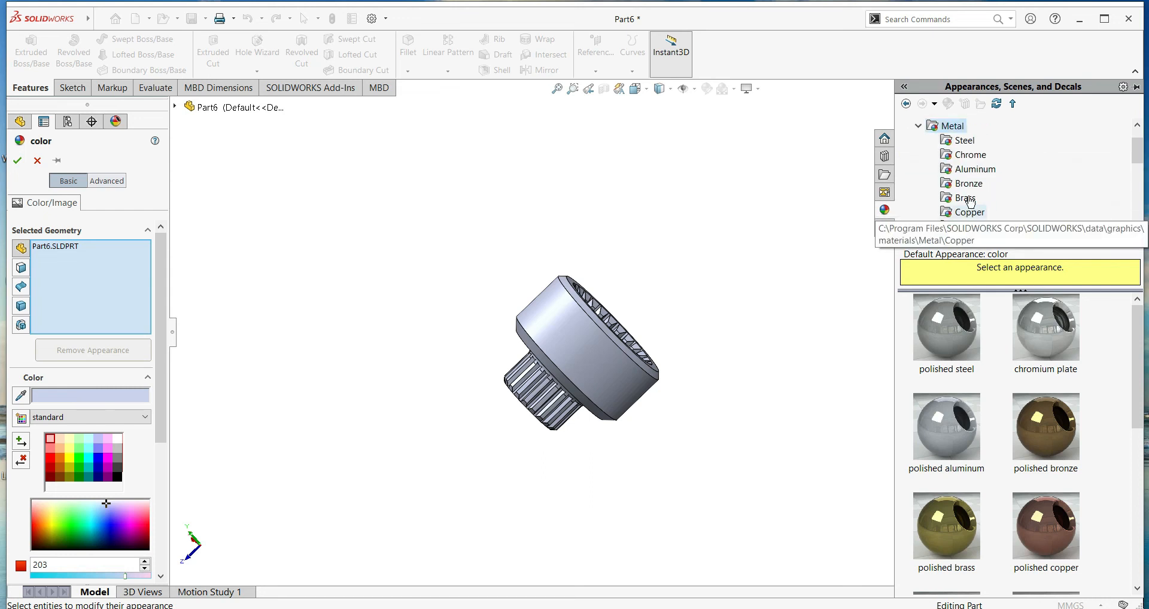
{"action": "left_click", "coordinate": [967, 145]}
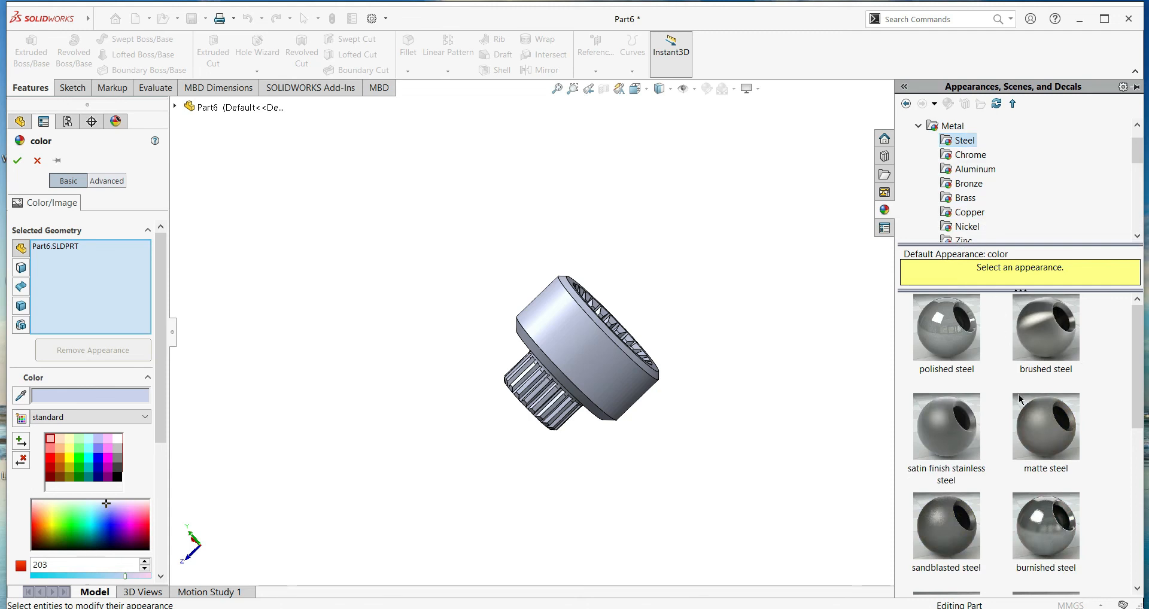
{"action": "scroll", "coordinate": [1003, 414], "scroll_direction": "down", "scroll_amount": 3}
{"action": "scroll", "coordinate": [1013, 424], "scroll_direction": "down", "scroll_amount": 2}
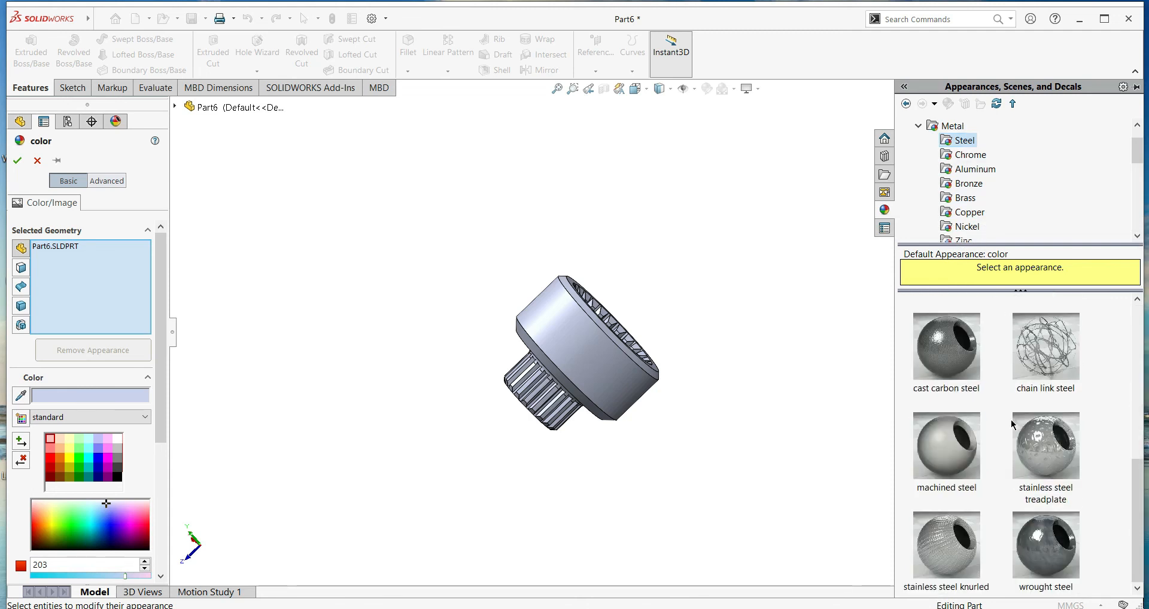
{"action": "left_click", "coordinate": [951, 374]}
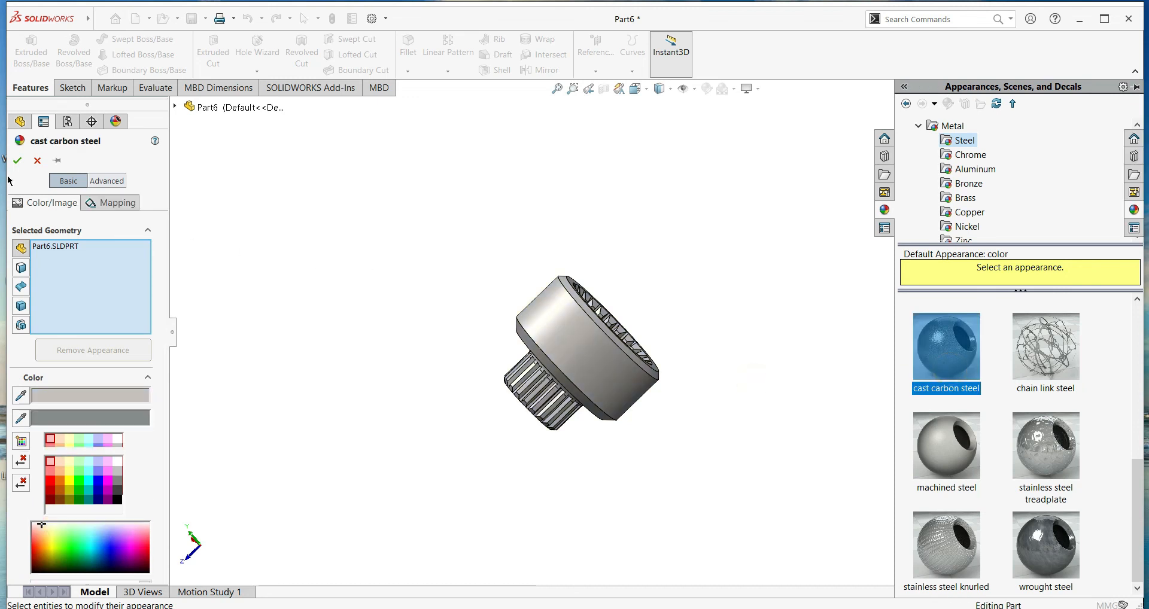
{"action": "key", "text": "Return"}
- Inspect the finished part's inner and outer teeth from several angles and switch to a preset view orientation
{"action": "middle_click_drag", "start_coordinate": [742, 340], "coordinate": [732, 429]}
{"action": "scroll", "coordinate": [544, 409], "scroll_direction": "down", "scroll_amount": 5}
{"action": "mouse_move", "coordinate": [742, 500]}
{"action": "middle_mouse_down"}
{"action": "mouse_move", "coordinate": [808, 391]}
{"action": "mouse_move", "coordinate": [862, 402]}
{"action": "mouse_move", "coordinate": [879, 446]}
{"action": "mouse_move", "coordinate": [856, 487]}
{"action": "mouse_move", "coordinate": [834, 496]}
{"action": "mouse_move", "coordinate": [831, 427]}
{"action": "mouse_move", "coordinate": [769, 466]}
{"action": "mouse_move", "coordinate": [742, 510]}
{"action": "middle_mouse_up"}
{"action": "scroll", "coordinate": [734, 367], "scroll_direction": "up", "scroll_amount": 5}
{"action": "middle_click_drag", "start_coordinate": [741, 384], "coordinate": [555, 422]}
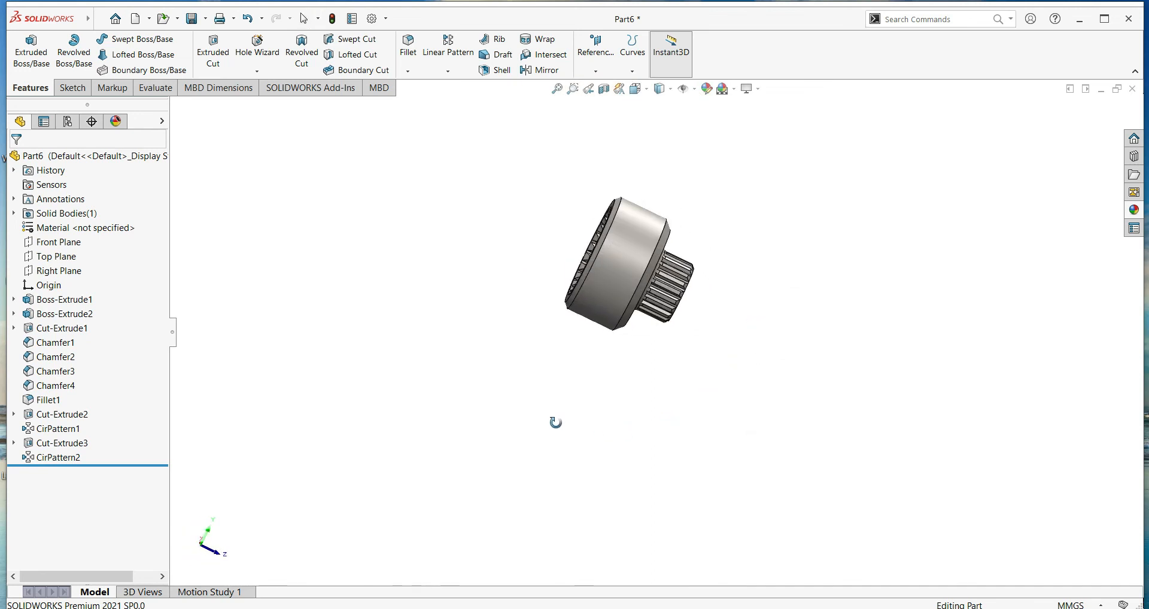
{"action": "left_click", "coordinate": [639, 95]}
{"action": "left_click", "coordinate": [706, 122]}
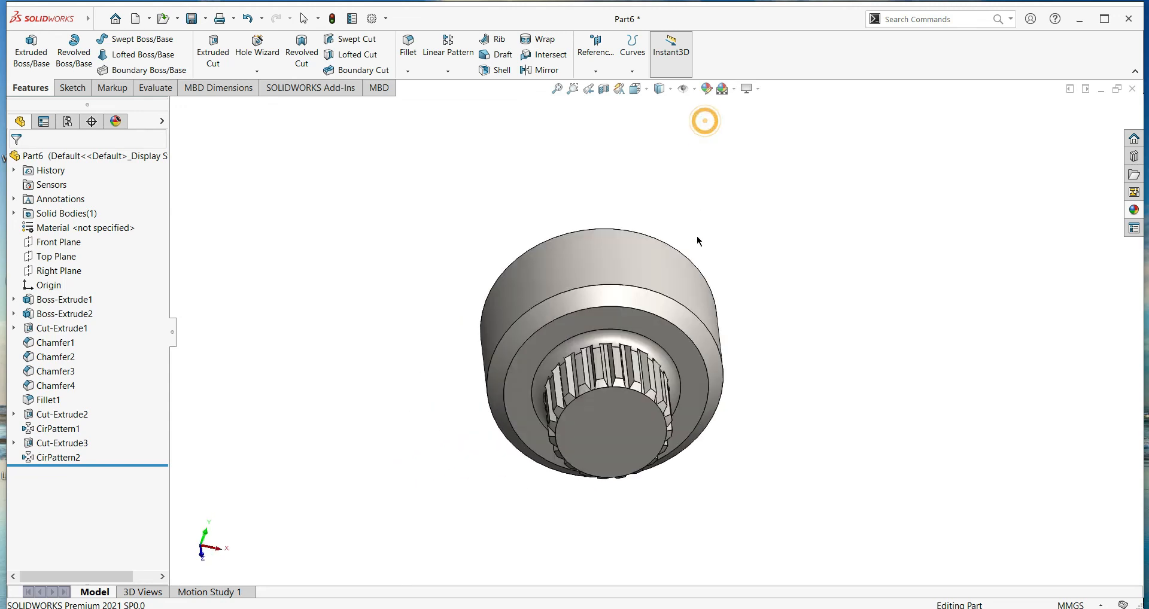